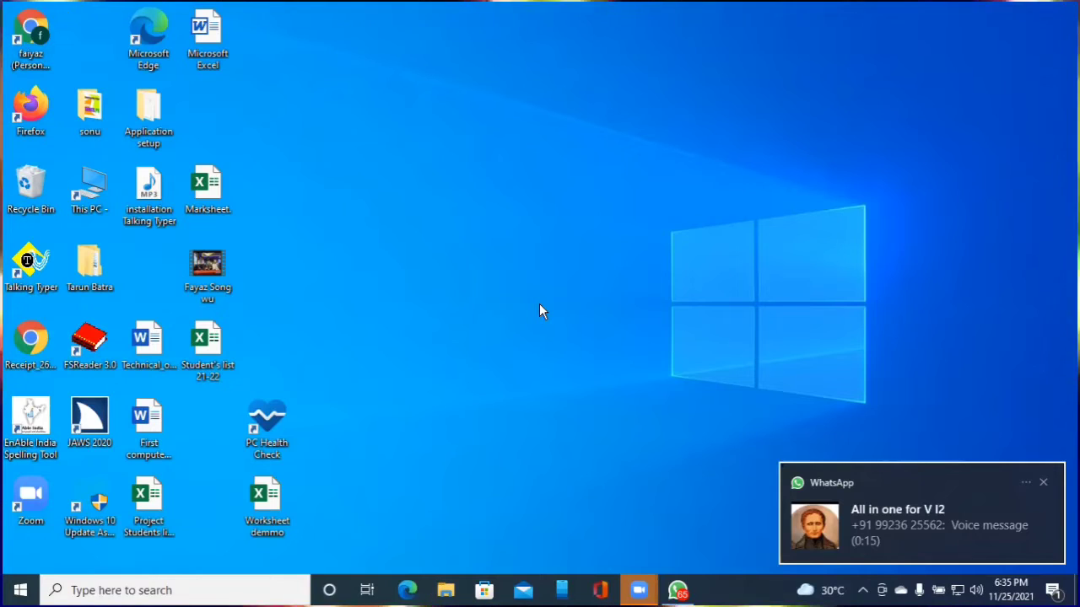
Clear the notification from the desktop and bring up the Windows Run dialog
key("super+d")
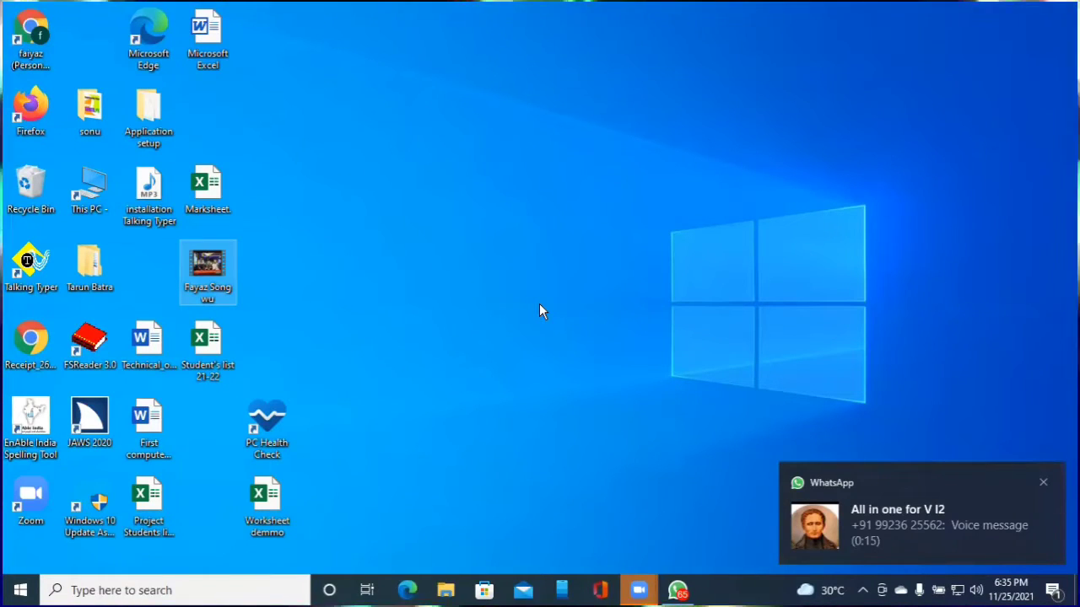
key("Tab")
key("Tab")
key("Tab")
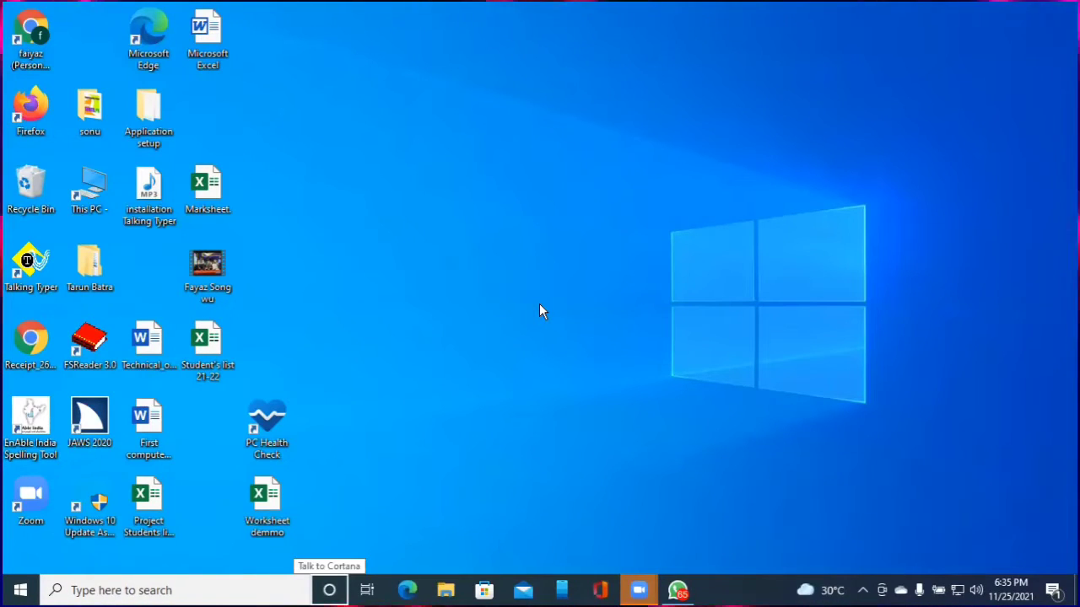
key("alt+Tab")
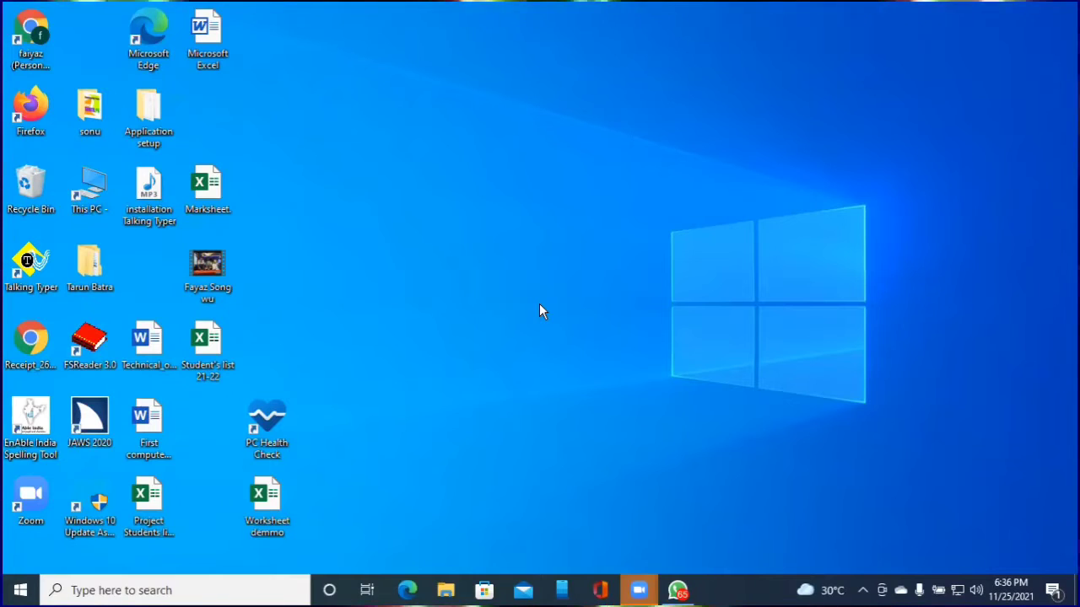
key("super+r")
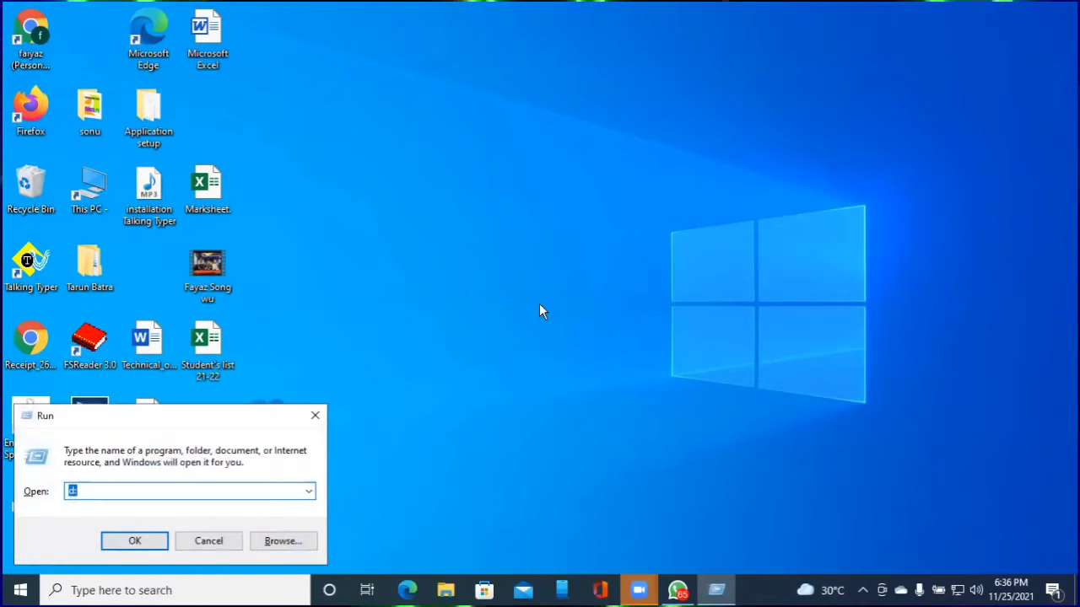
Run 'winword' from the Run box to start Word with a blank Document1
type("winwor")
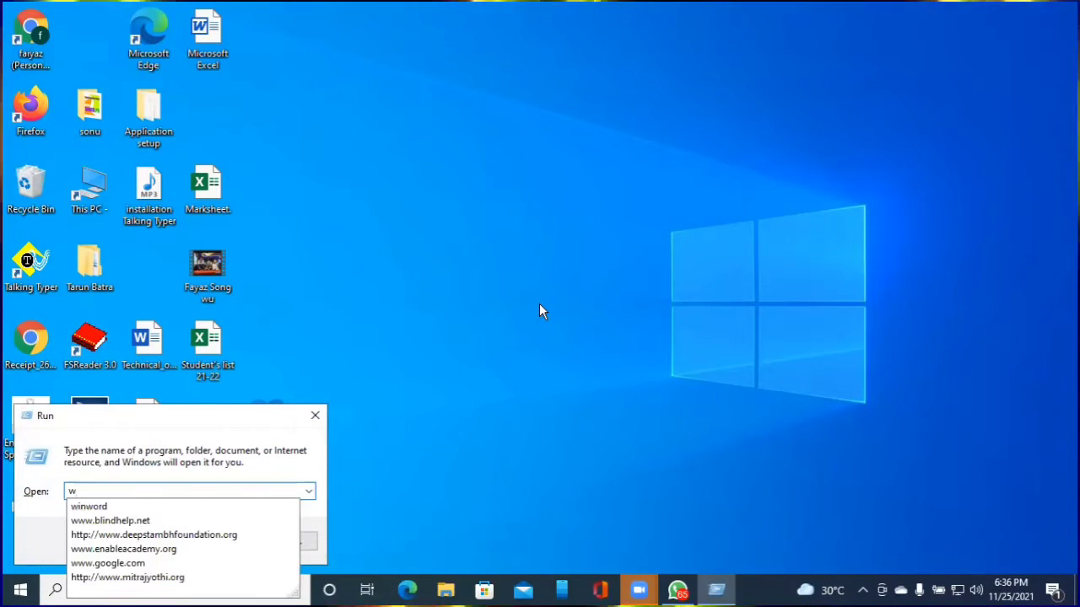
type("d")
key("Return")
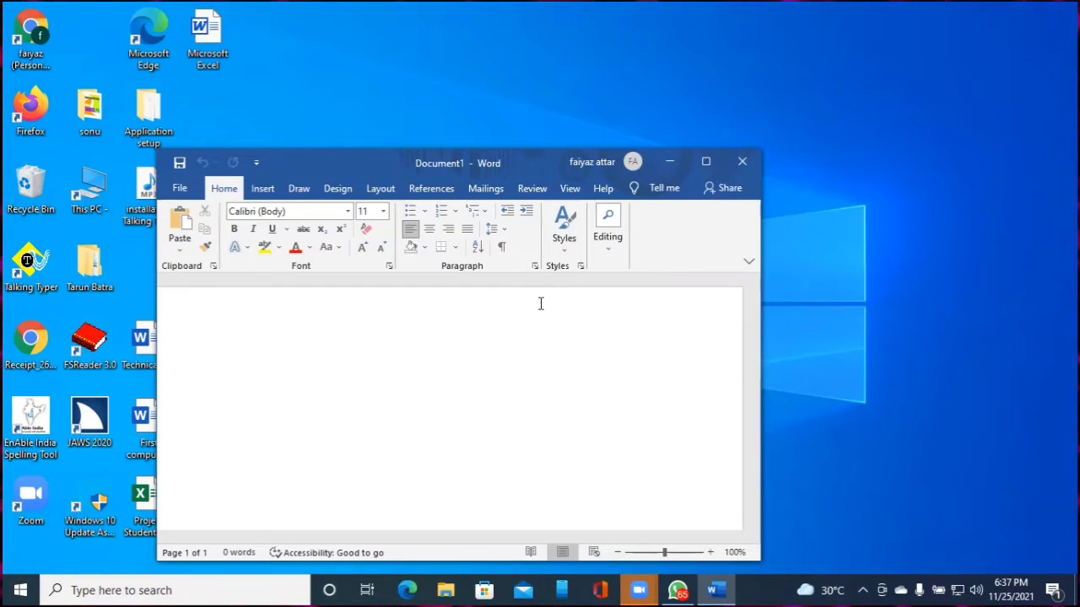
Show the built-in Cover Page gallery from the Insert tab's Pages group
key("alt+n")
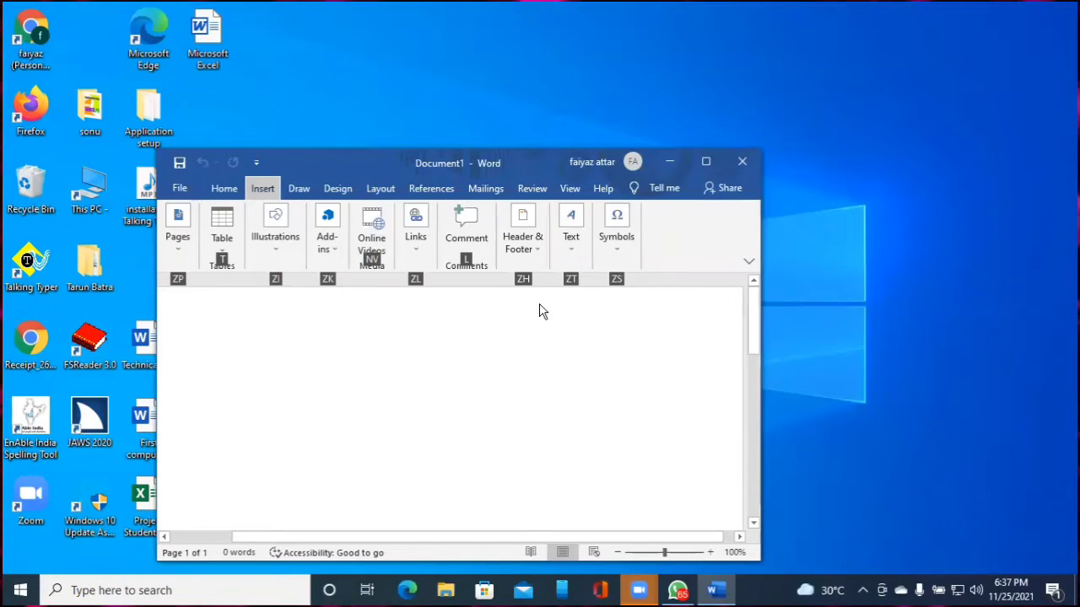
key("Tab")
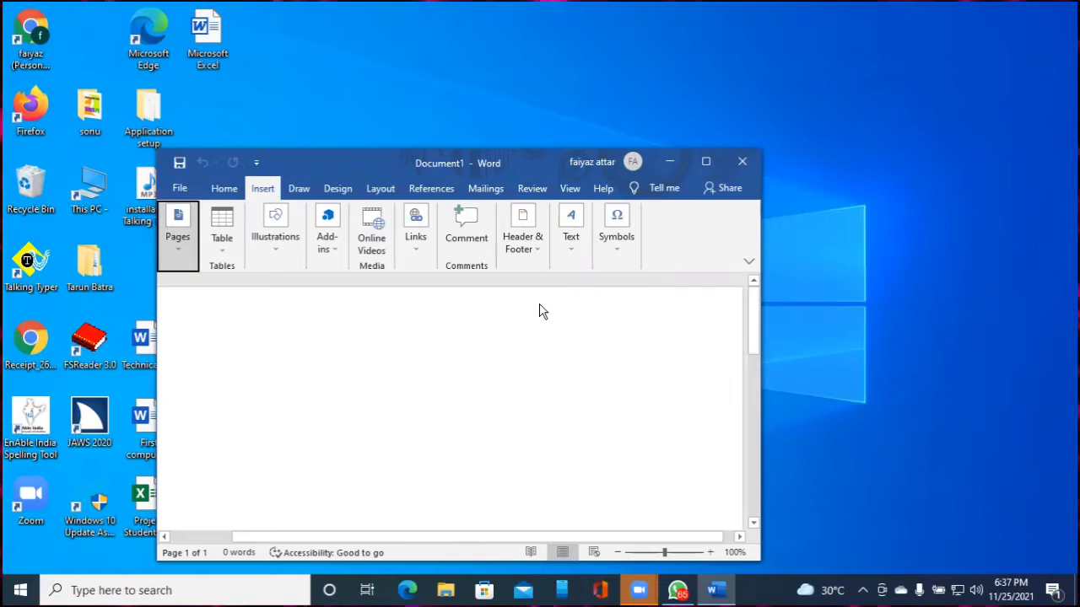
key("Return")
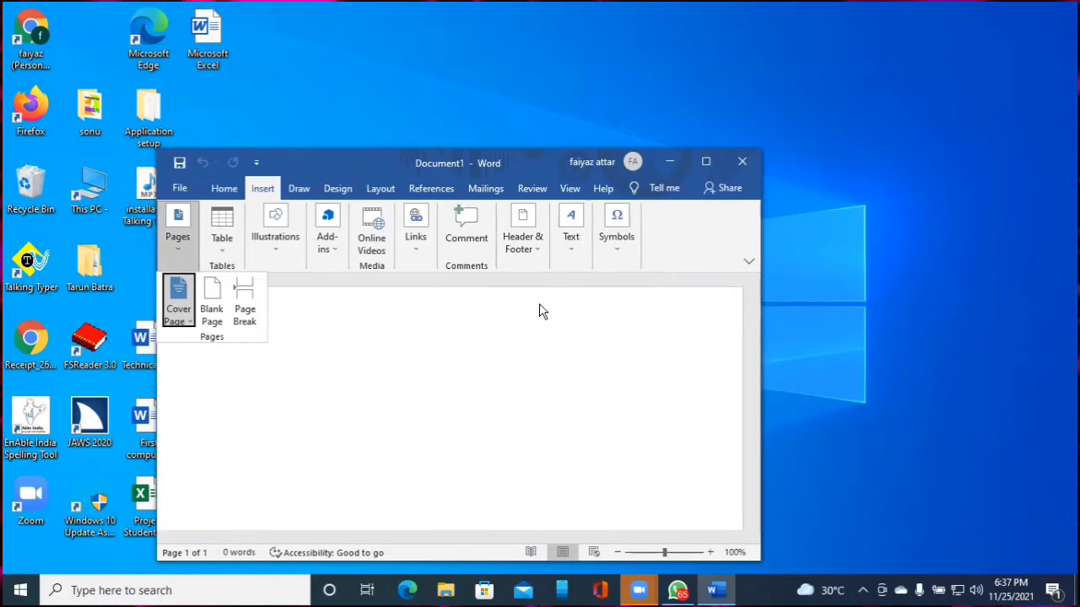
key("Right")
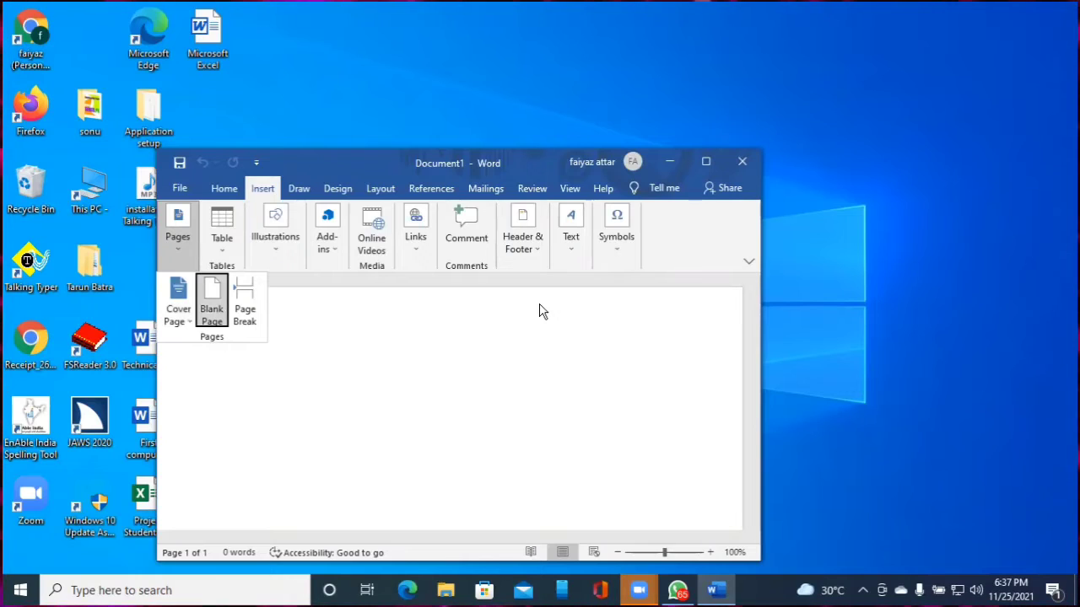
key("Left")
key("Return")
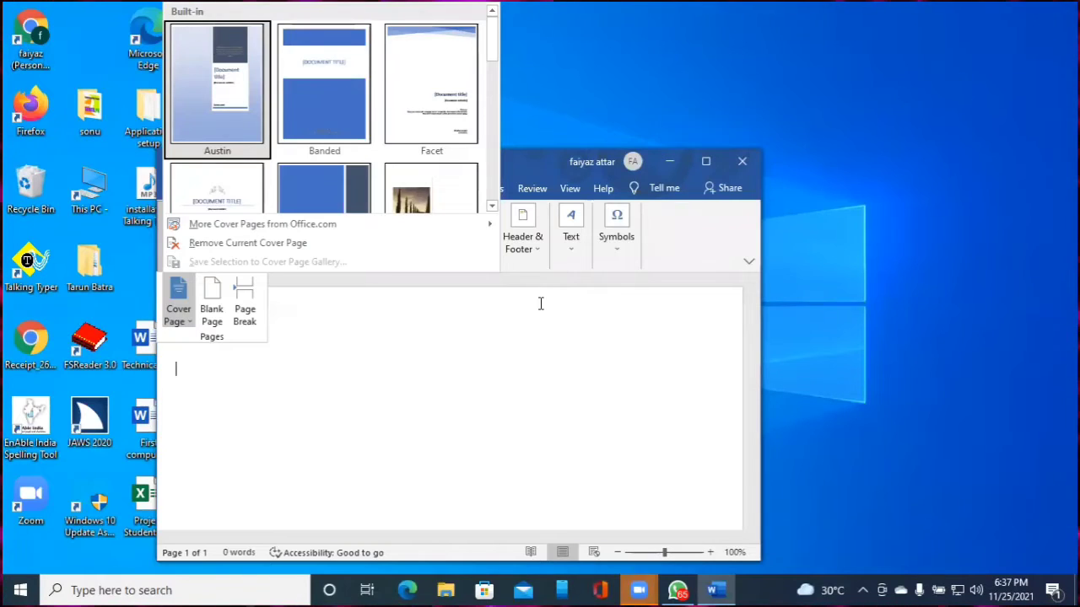
Pick the Austin design from the Cover Page gallery and insert it
key("Down")
key("Up")
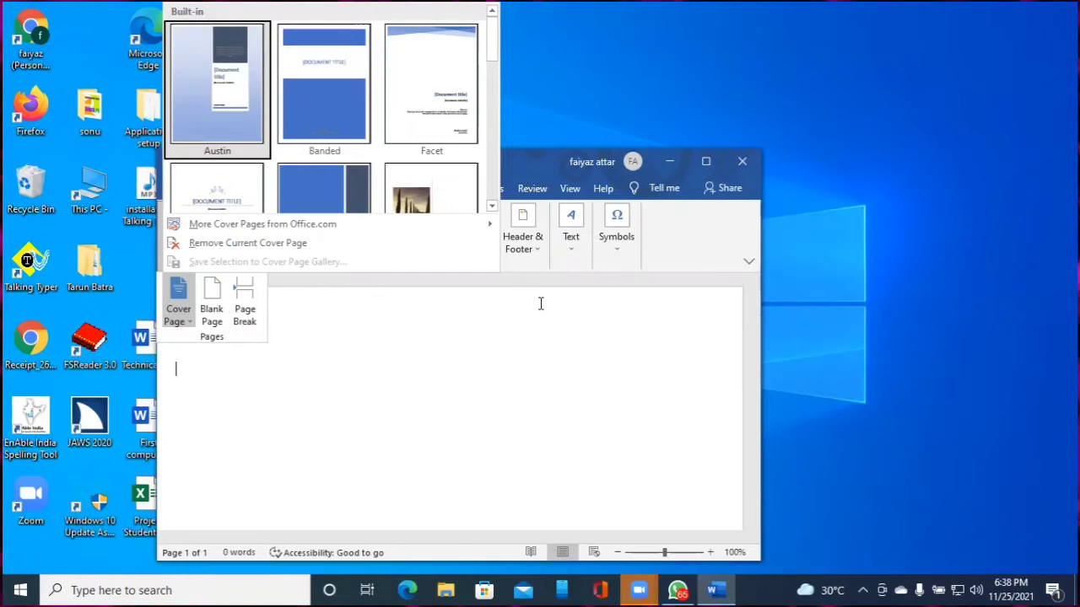
key("Return")
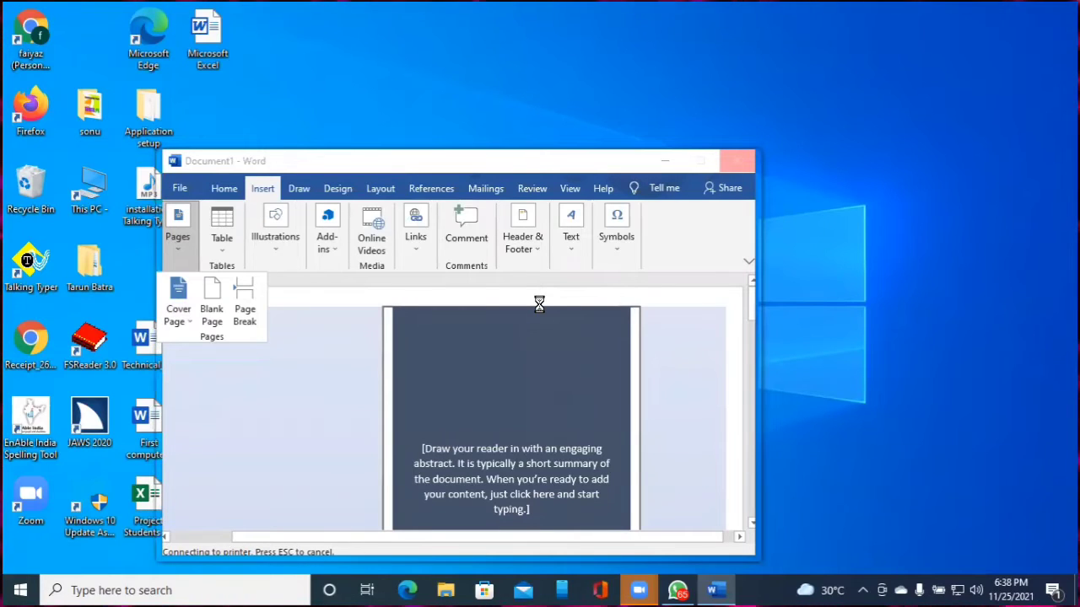
Switch over to the WhatsApp group chat, then back to the Word Document1 window
key("alt+Tab")
key("Tab")
key("Tab")
key("Tab")
key("Tab")
key("Tab")
key("Tab")
key("Tab")
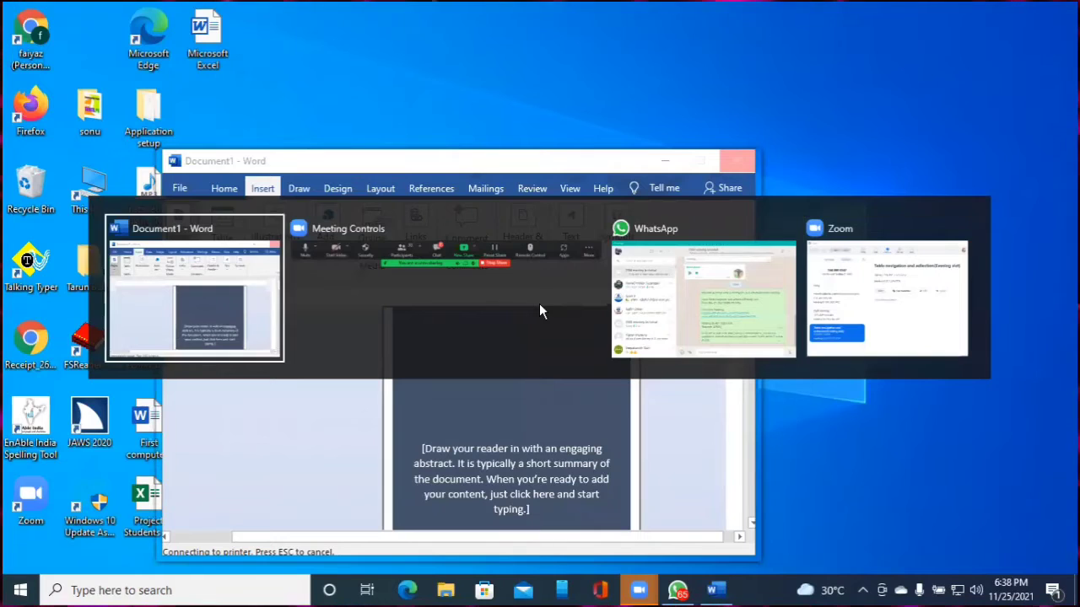
key("alt+Tab")
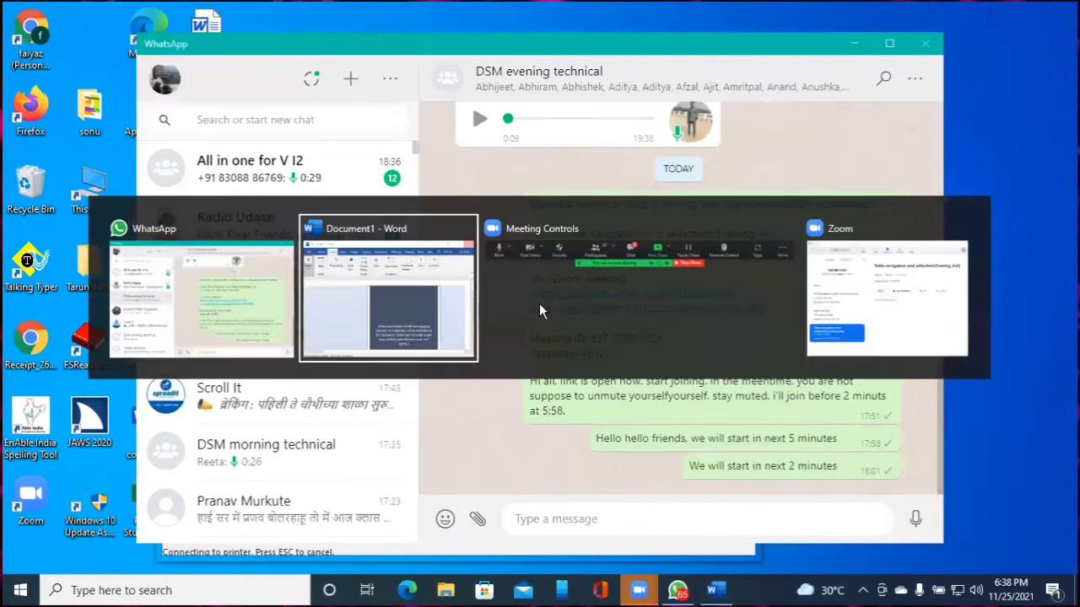
key("Tab")
key("Tab")
key("Tab")
key("Tab")
key("Tab")
key("Tab")
key("Tab")
key("Tab")
key("Tab")
key("Tab")
key("Tab")
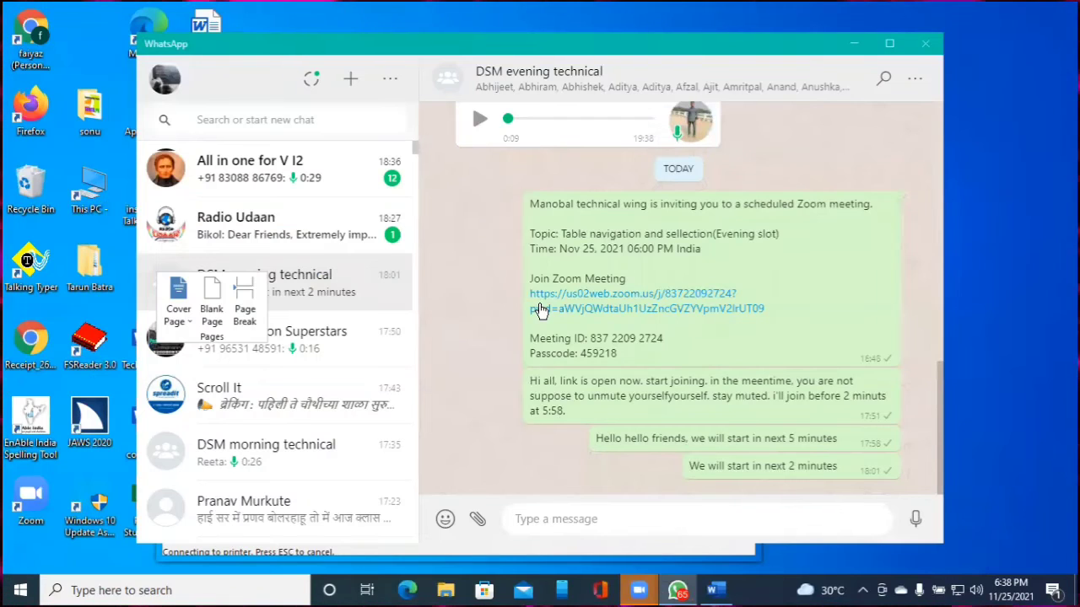
key("alt+Tab")
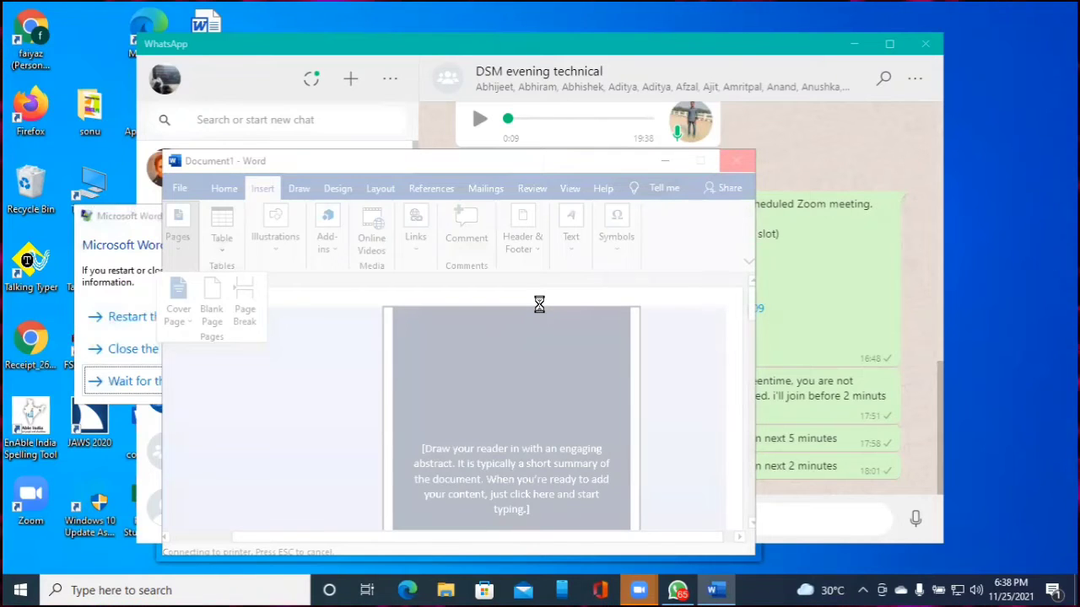
key("alt+Tab")
key("alt+Tab")
key("alt+Tab")
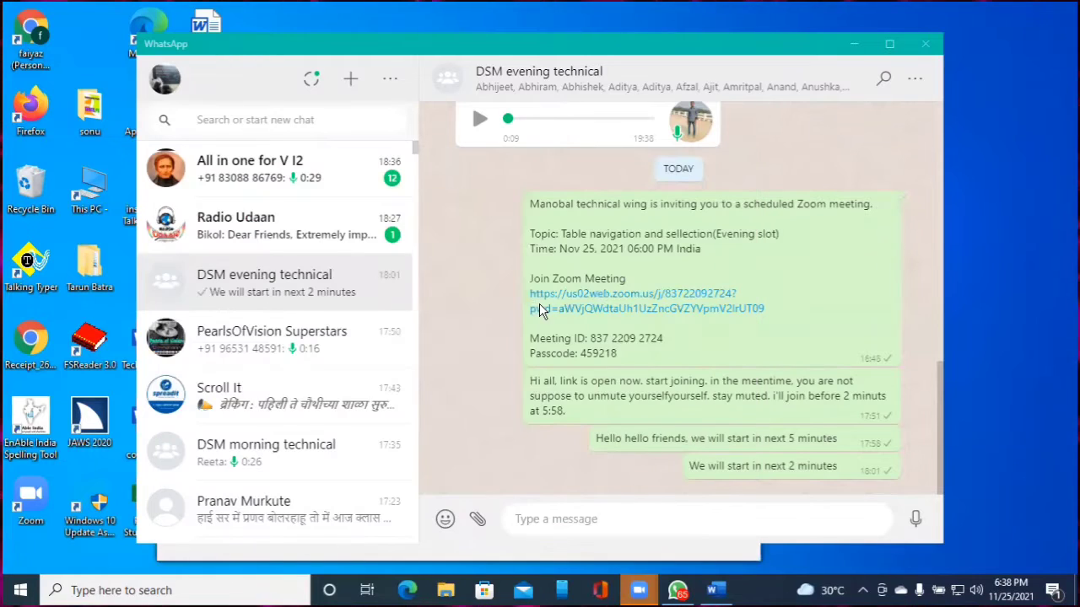
key("alt+Tab")
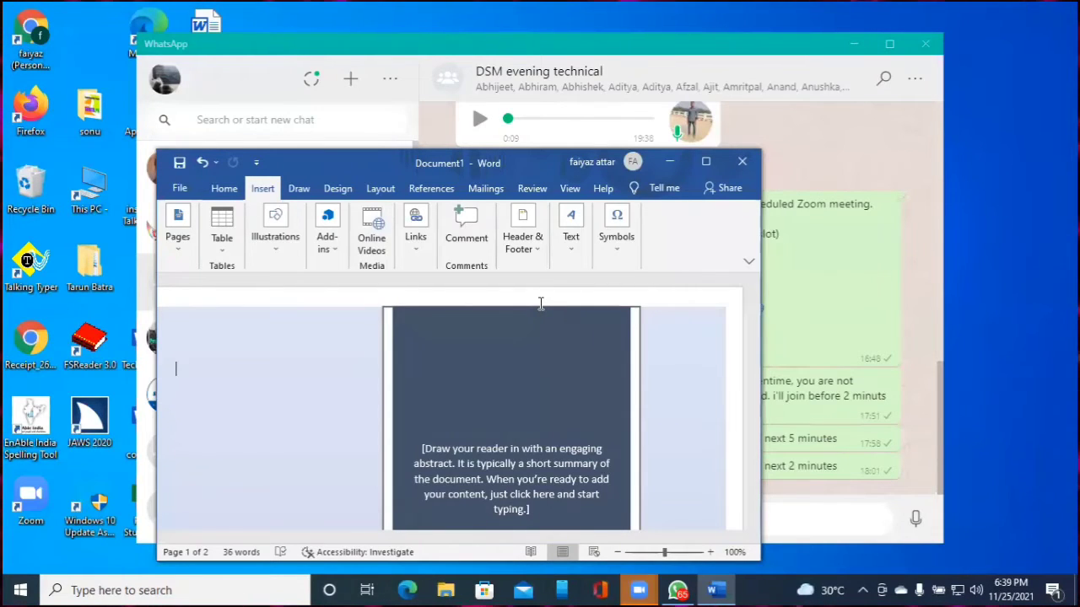
Close Word, discarding the Austin cover page document without saving
key("shift+F10")
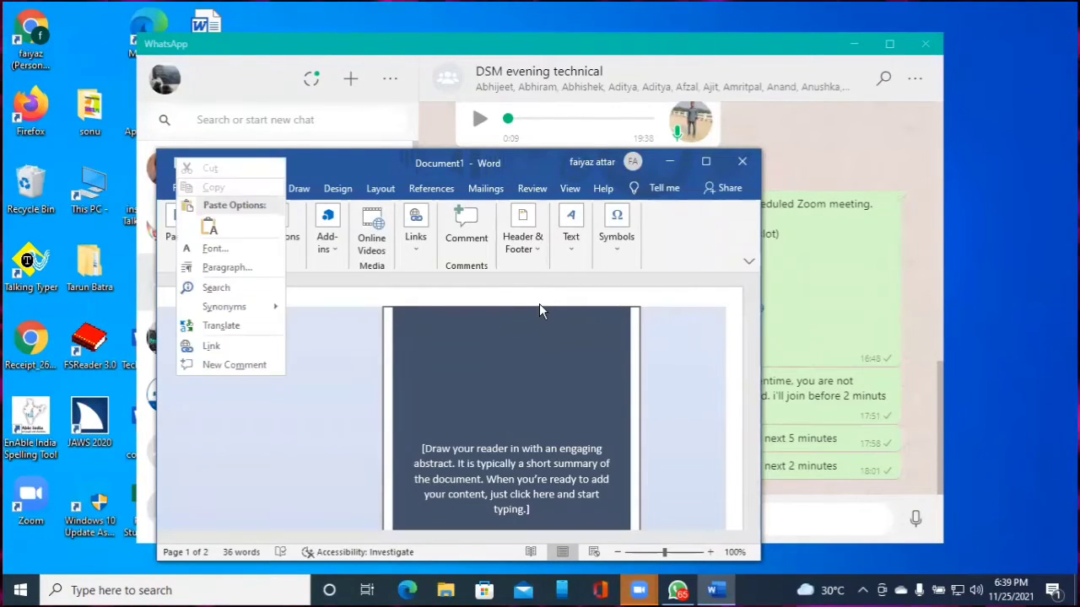
key("Down")
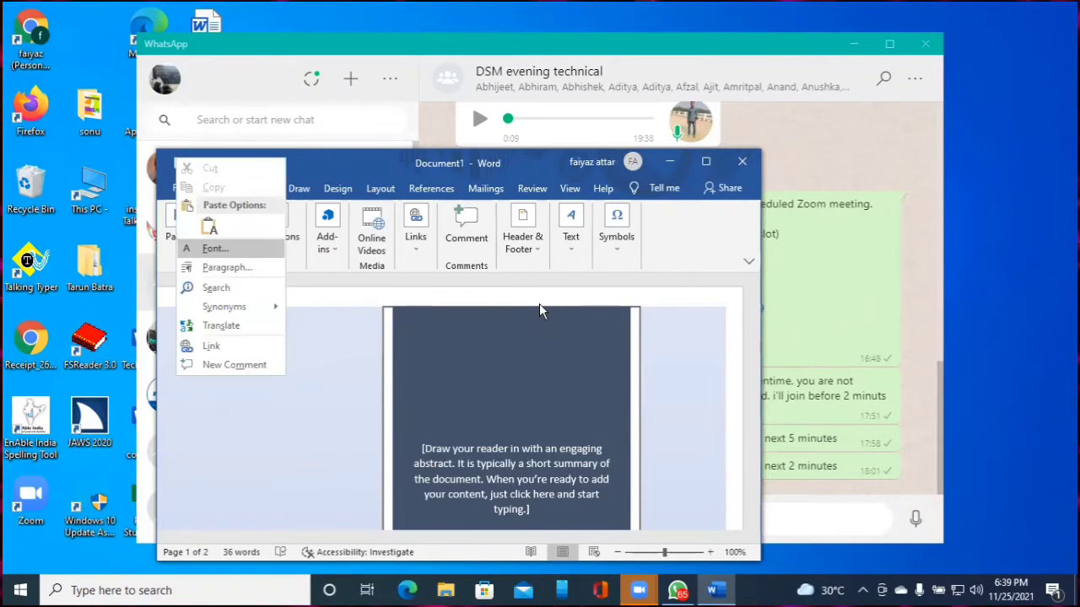
key("Escape")
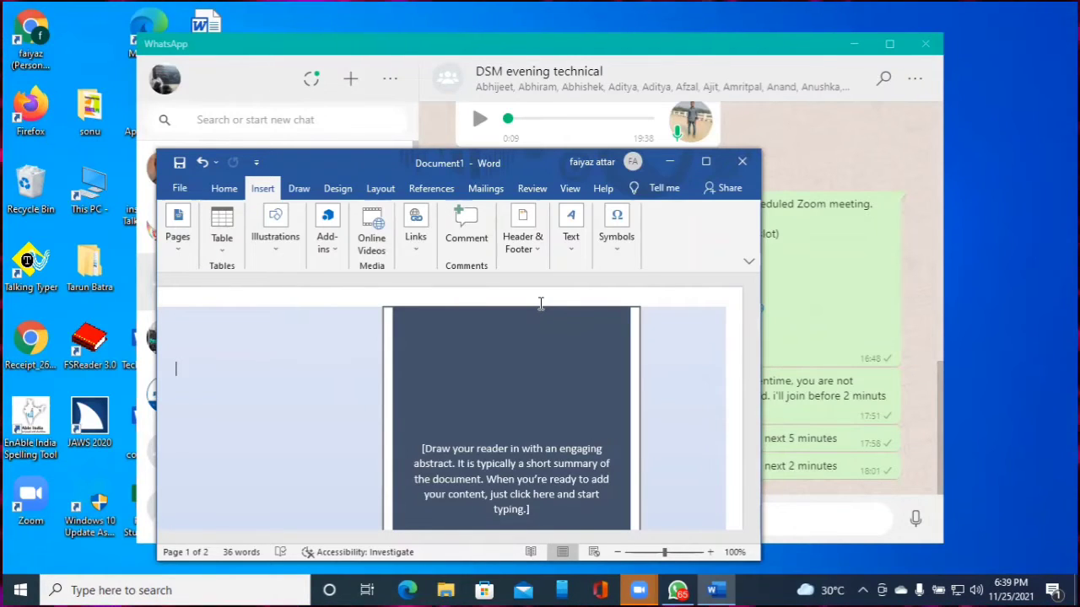
key("alt+F4")
key("Tab")
key("Return")
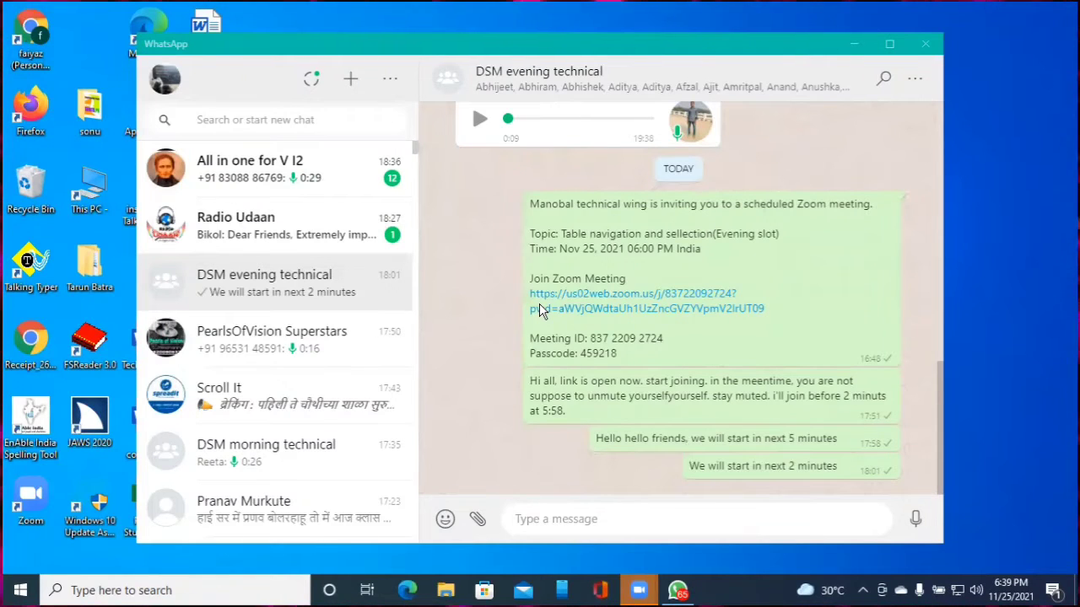
Relaunch Word with 'winword' from the Run box for a fresh blank Document1
key("super+r")
type("winword")
key("Return")
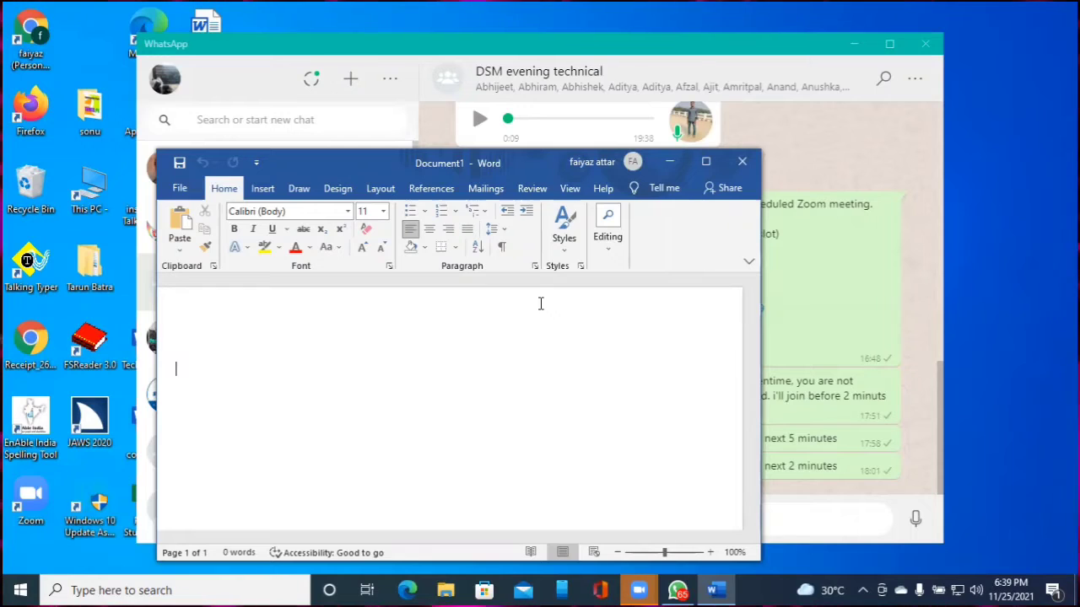
Insert the Austin design from the Cover Page gallery into the fresh Document1
key("alt+n")
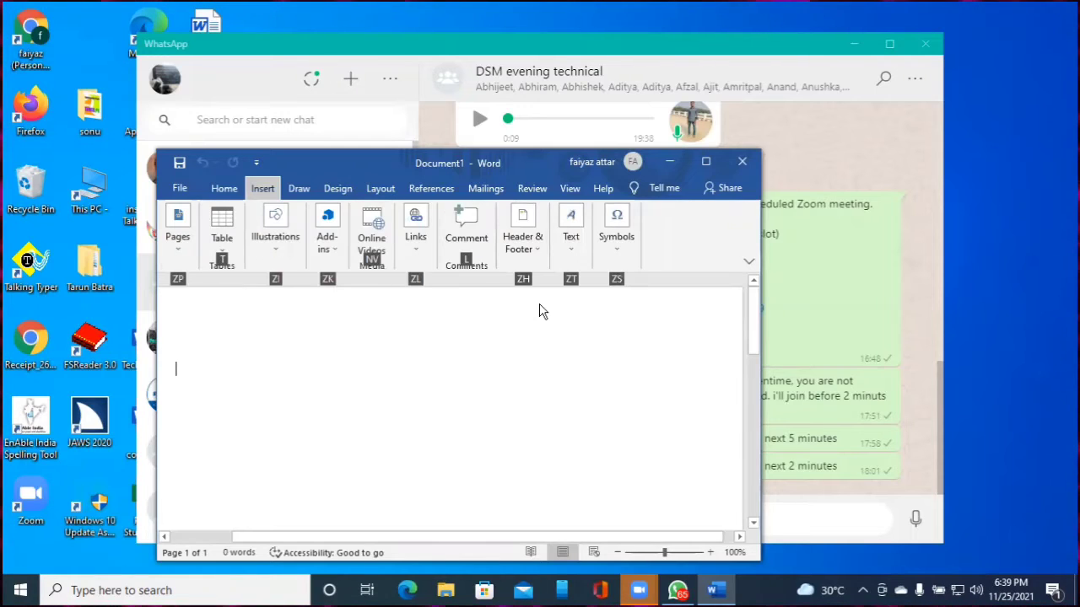
key("Tab")
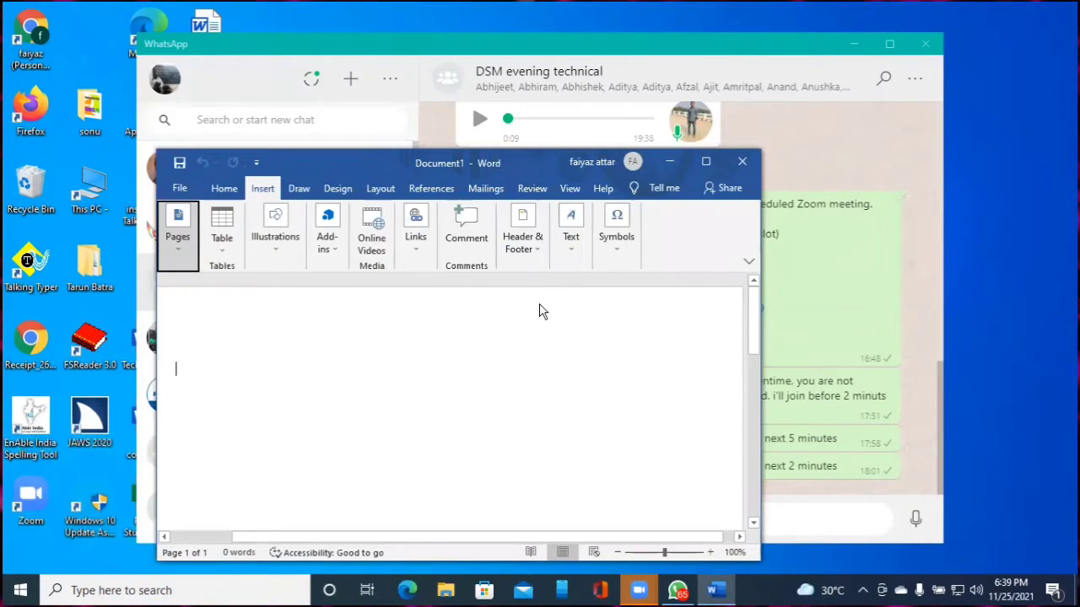
key("Return")
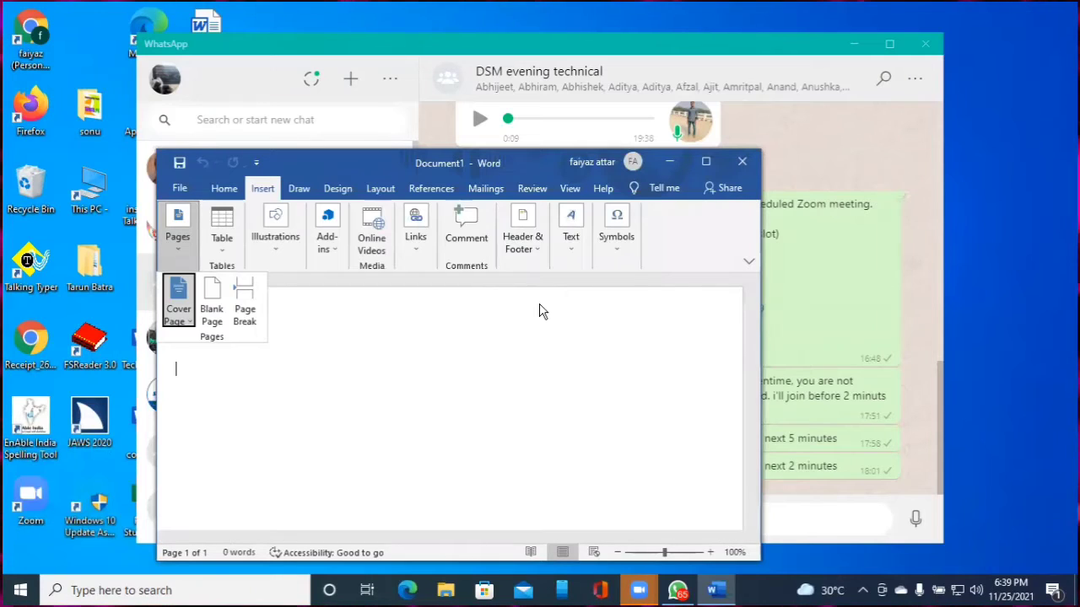
key("Right")
key("Left")
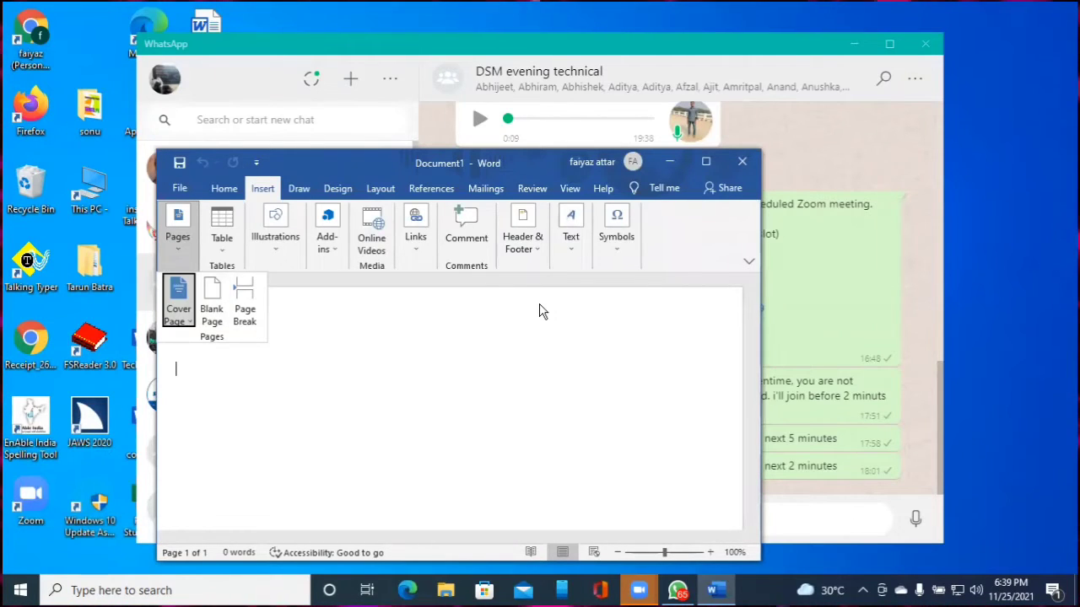
key("Return")
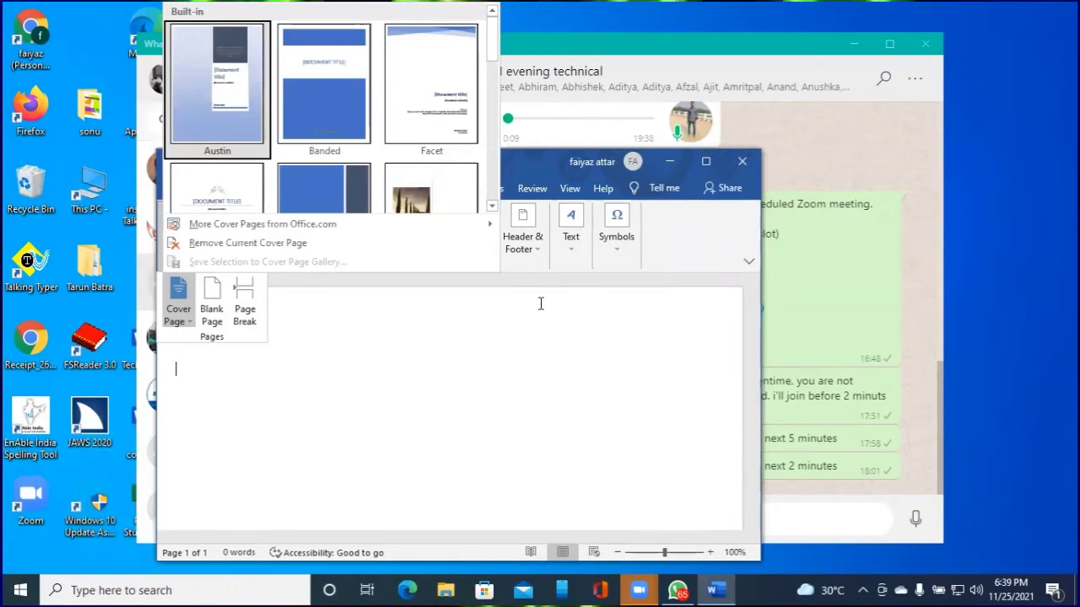
key("Down")
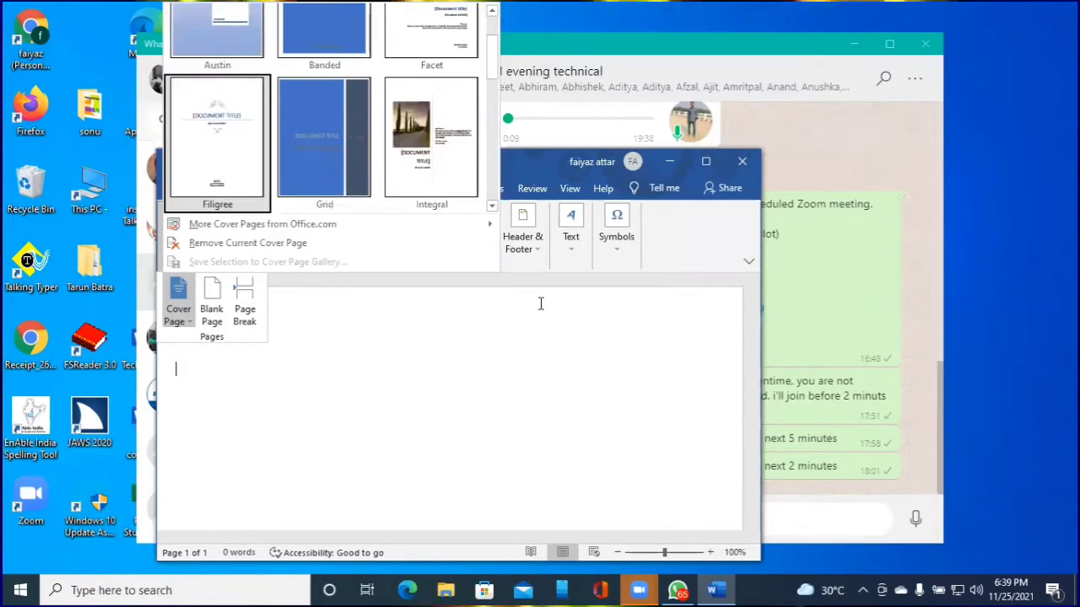
key("Up")
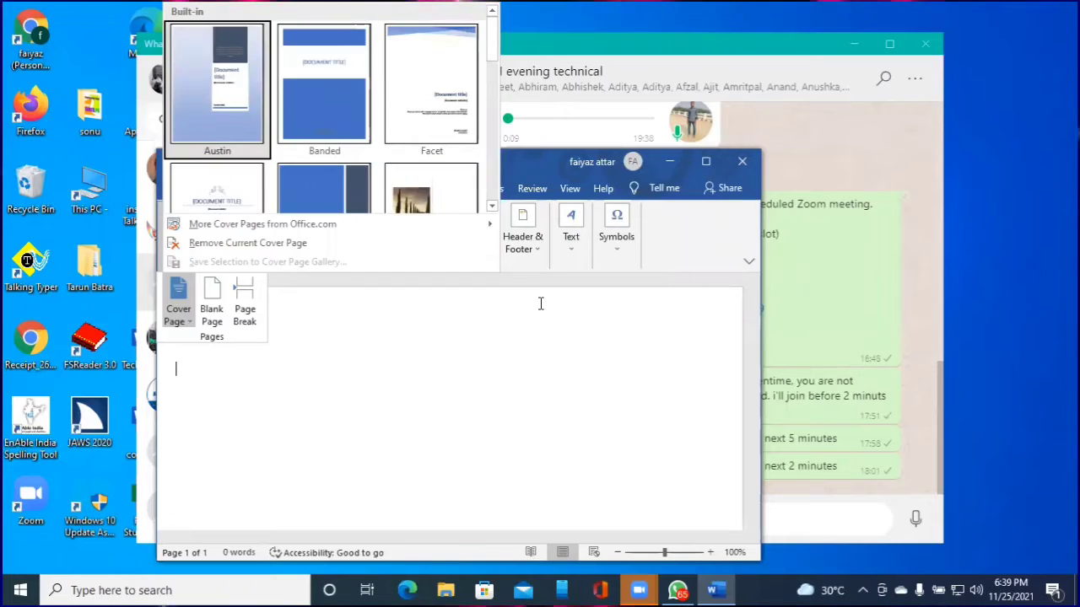
key("Return")
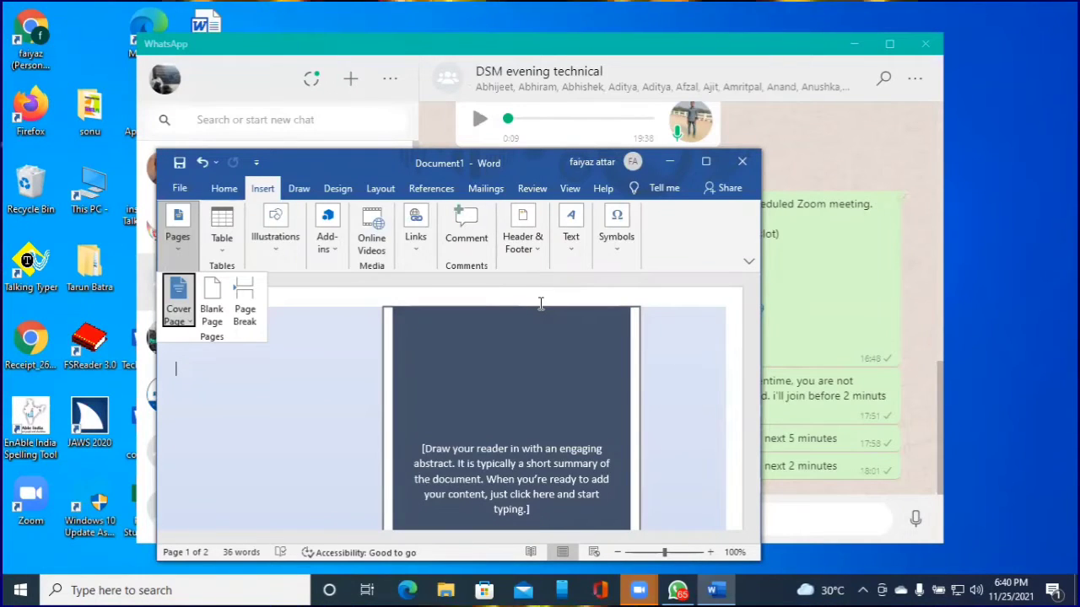
Close the Pages dropdown and return the cursor to the cover page's first line
key("Escape")
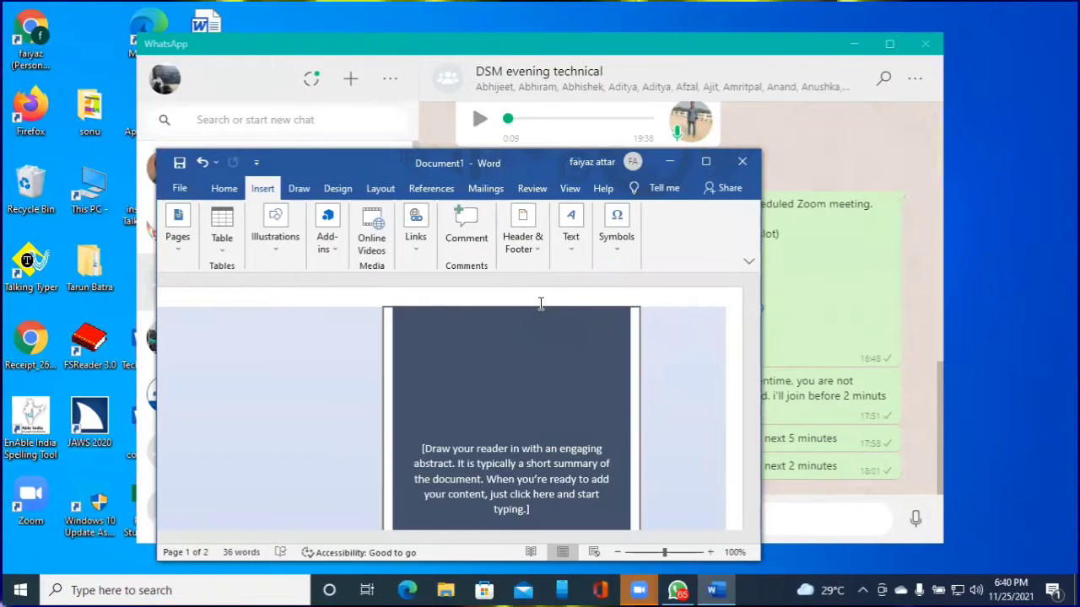
key("Down")
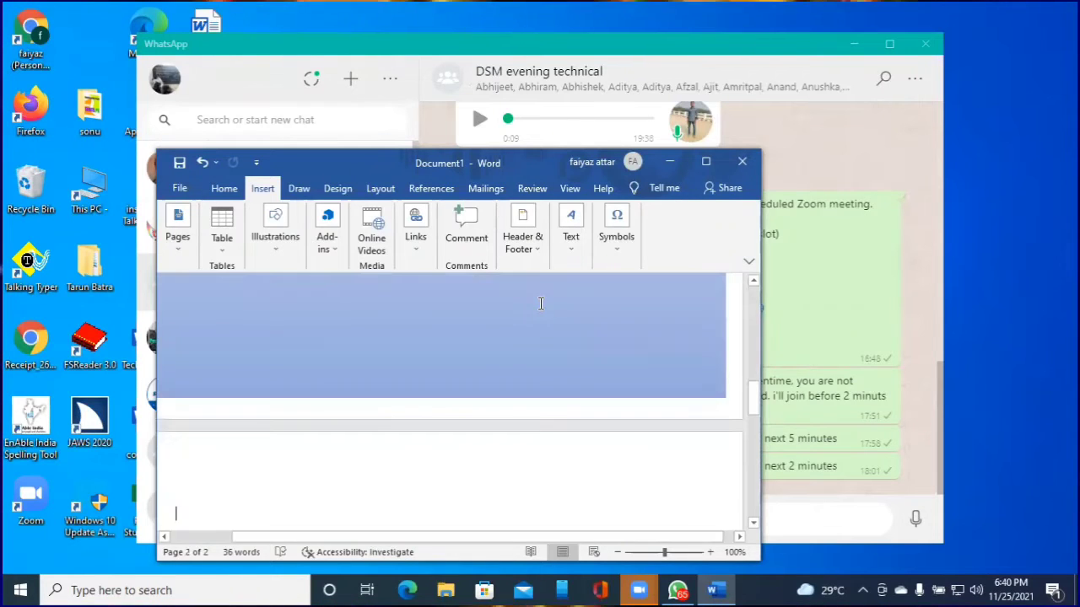
key("ctrl+Home")
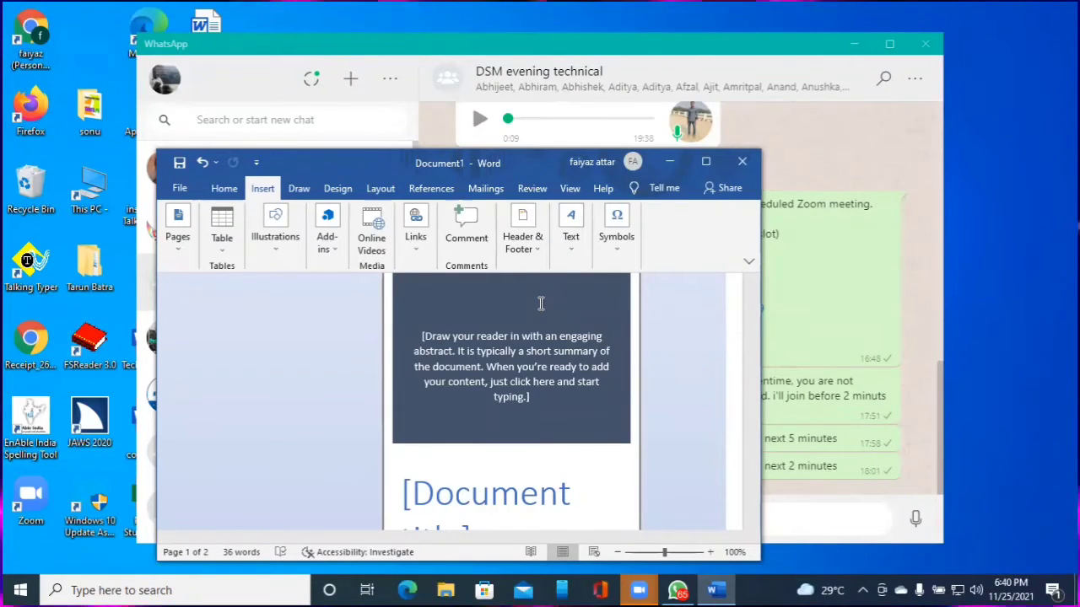
key("Down")
key("Up")
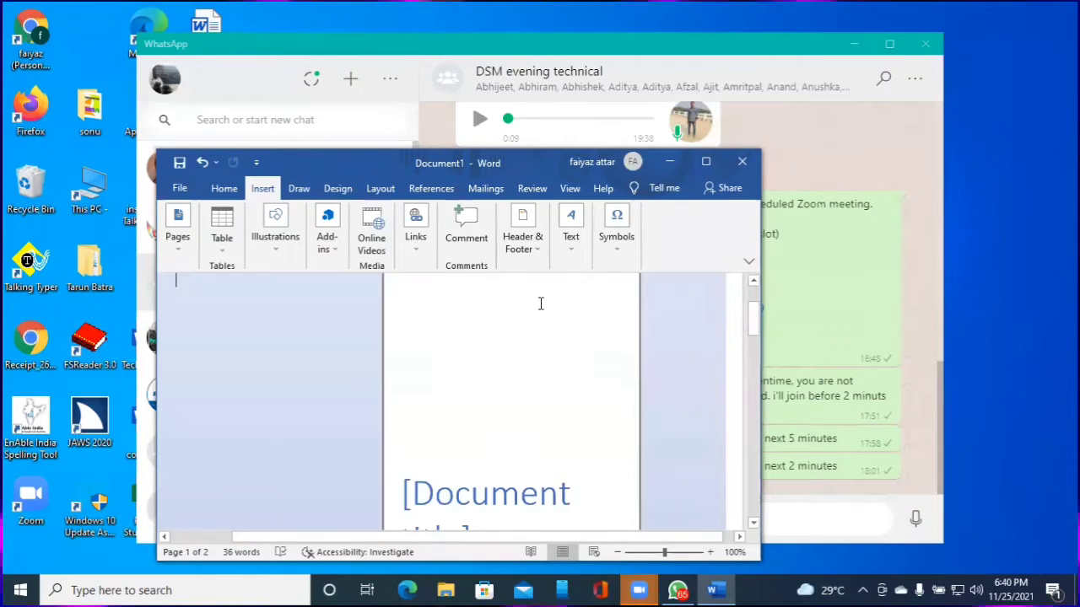
key("Up")
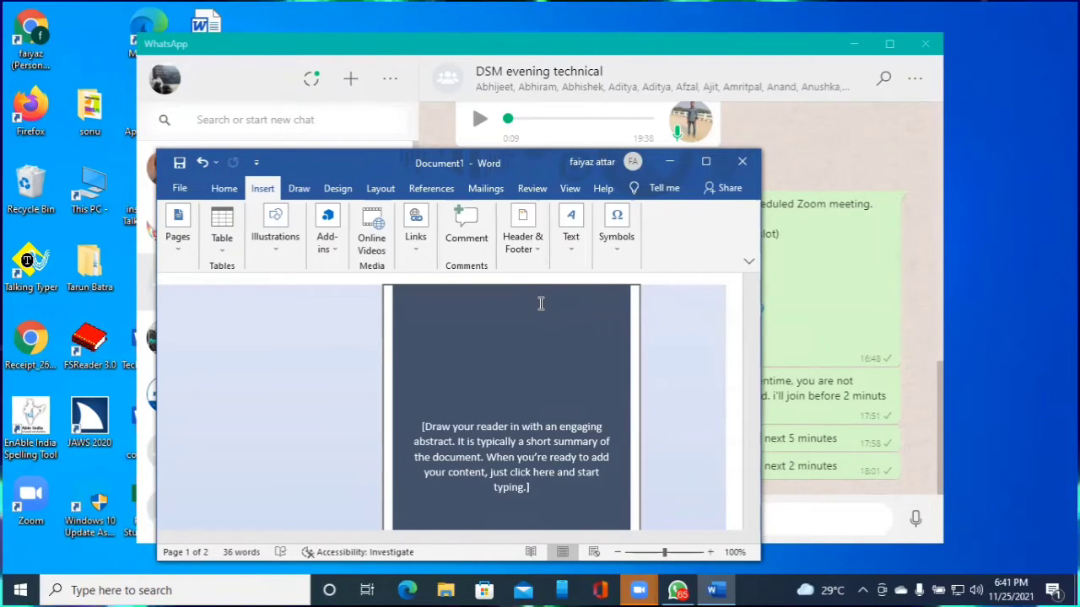
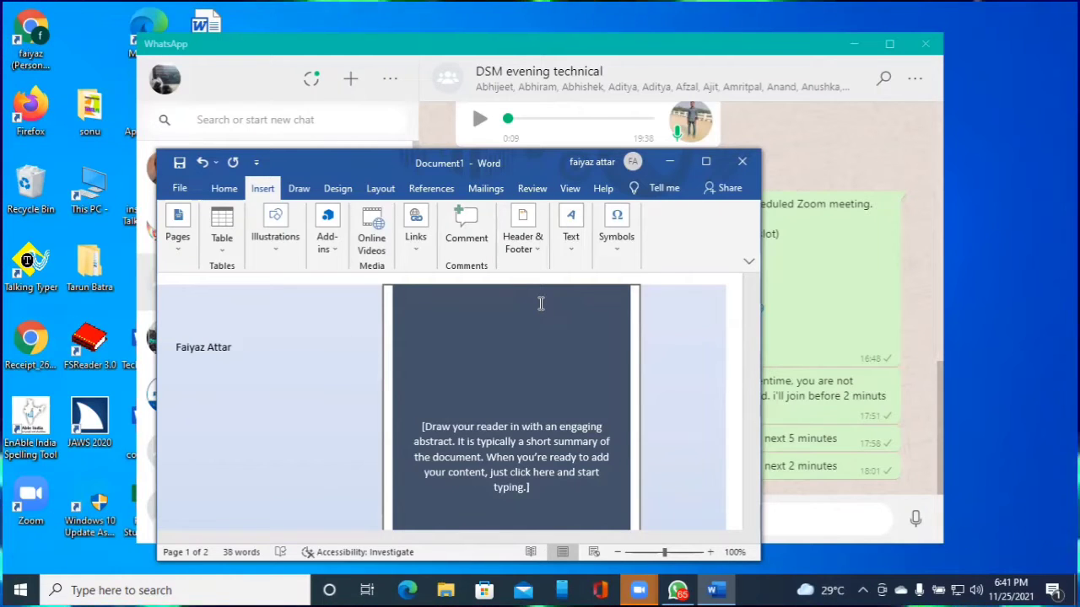
Type the author's full name at the top of the left panel and start a new line
key("Return")
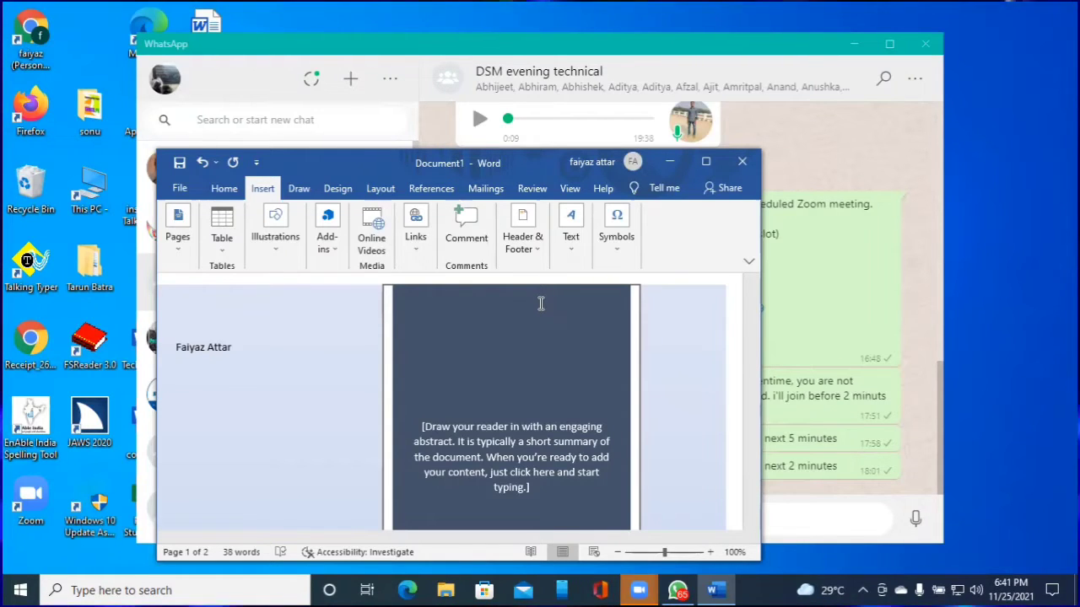
Enter 'Subject: Job Profile for technical head consu', fixing typos, then a 'To:' line below
type("bject:")
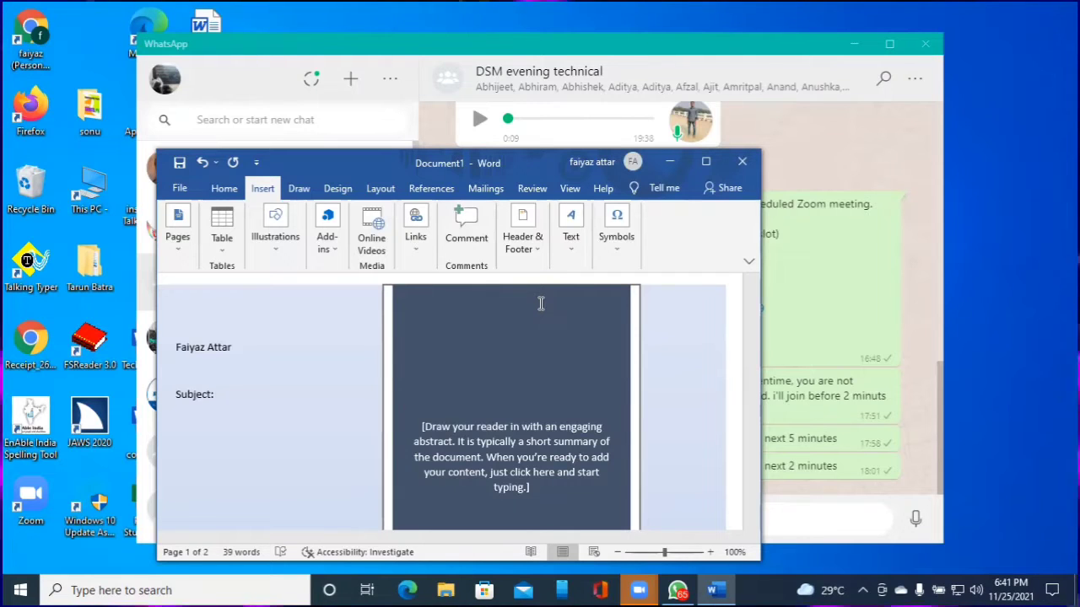
type(" sp")
key("BackSpace")
key("BackSpace")
type("J")
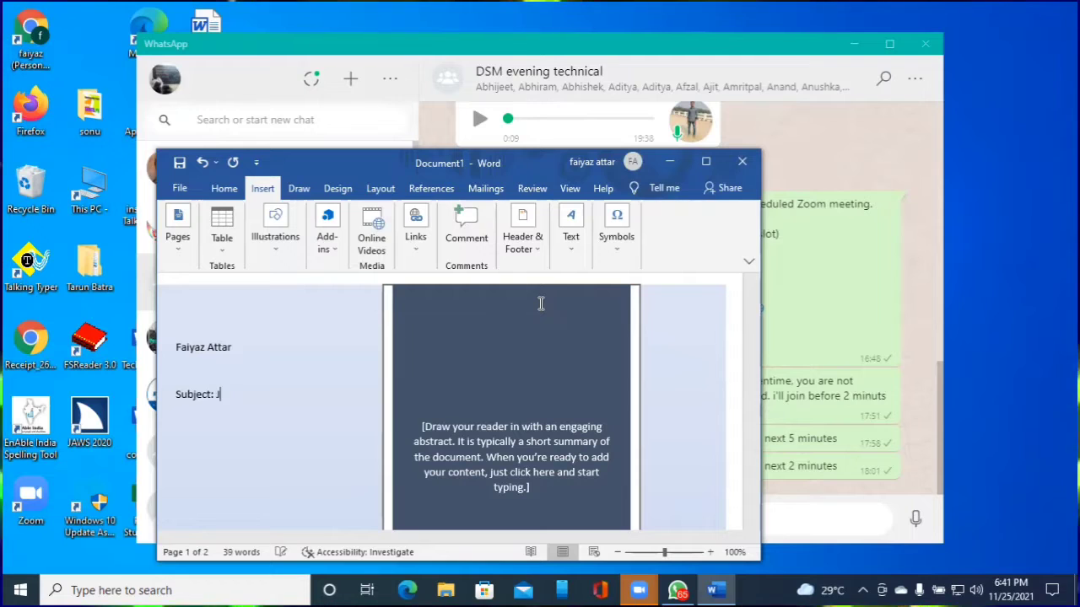
type("ob Pro")
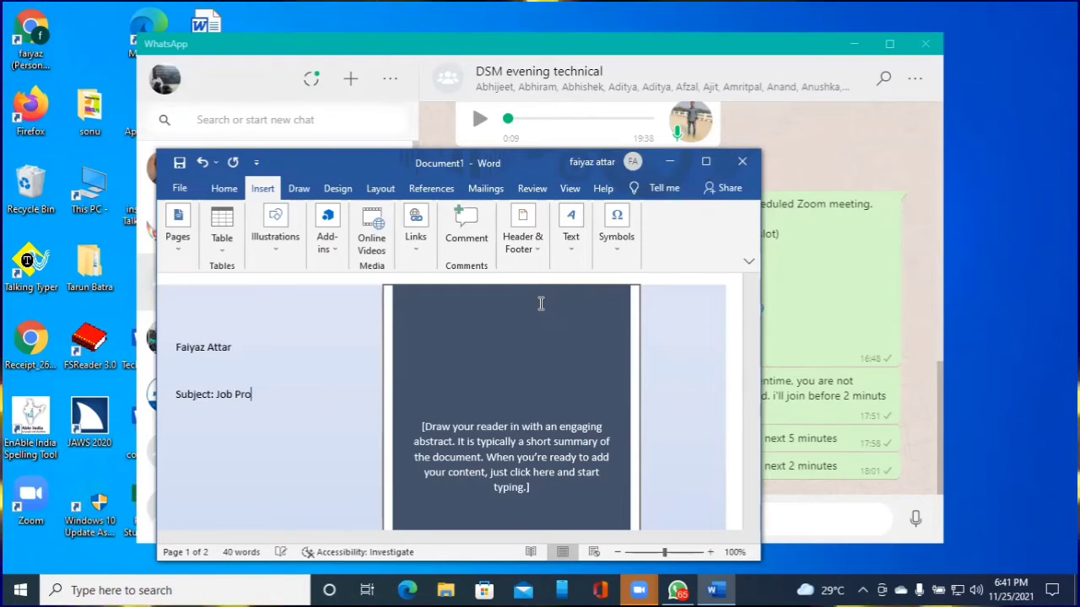
type("file for techn")
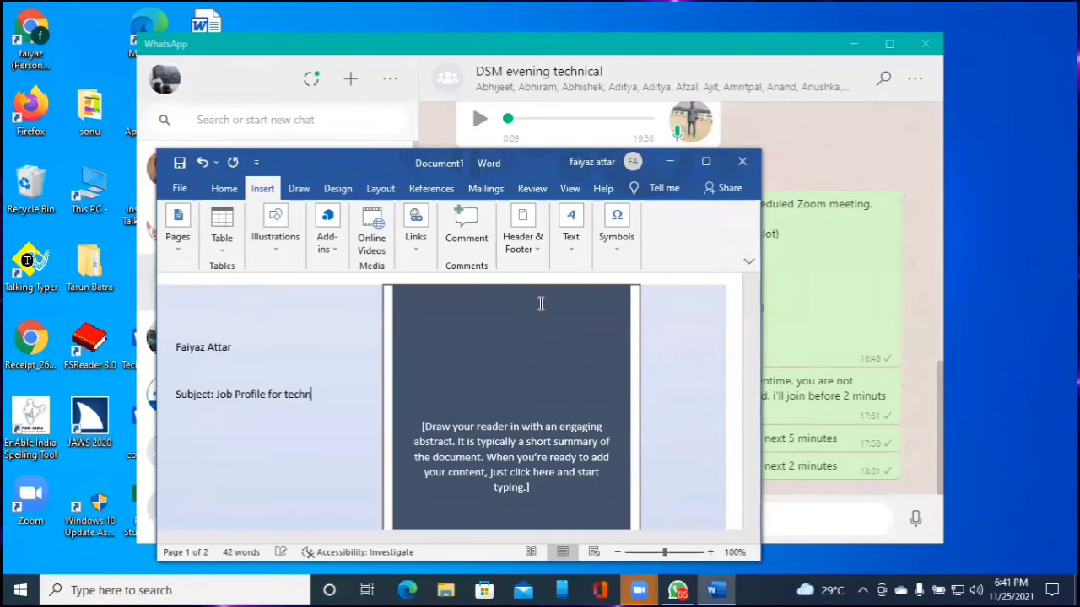
type("ical head consu")
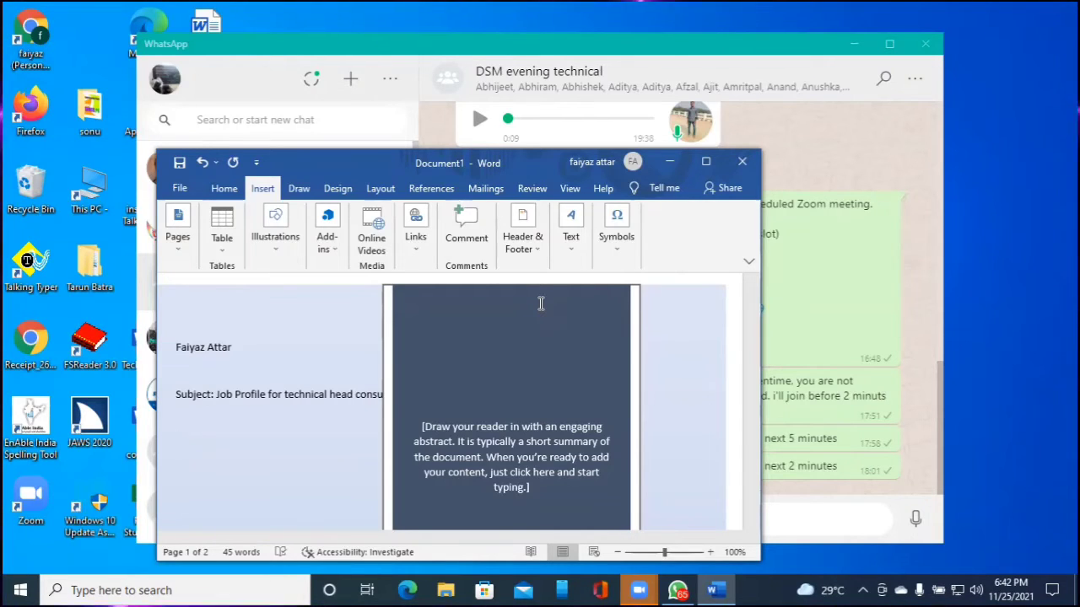
type("tO")
key("BackSpace")
key("BackSpace")
type("to:")
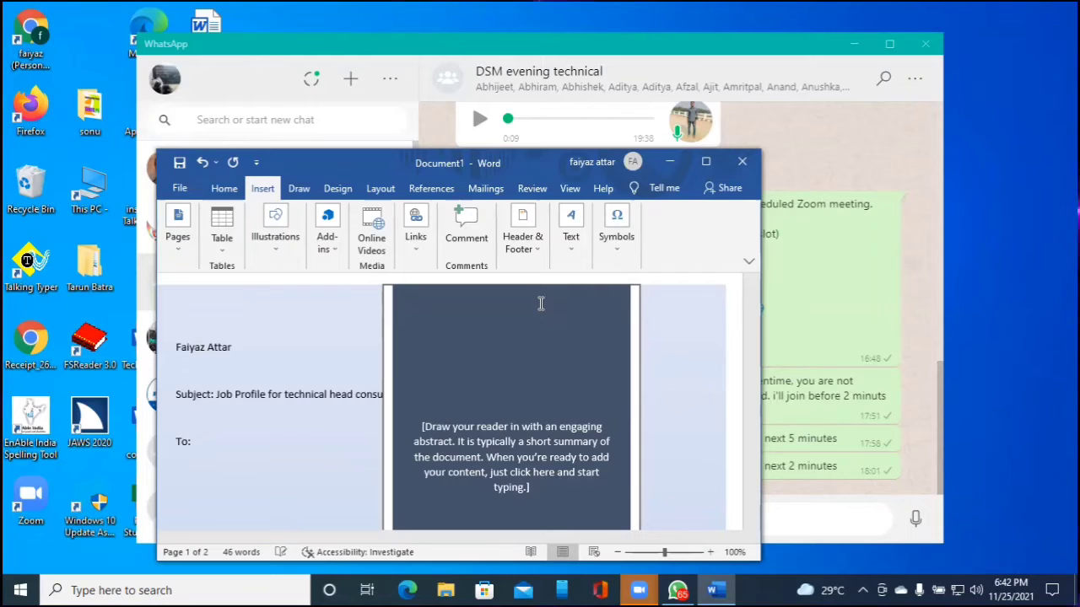
On a new line under To:, enter the recipient's name and 'Manobal Project, Deepstambh Foundation, Jalgao', fixing typos
key("Return")
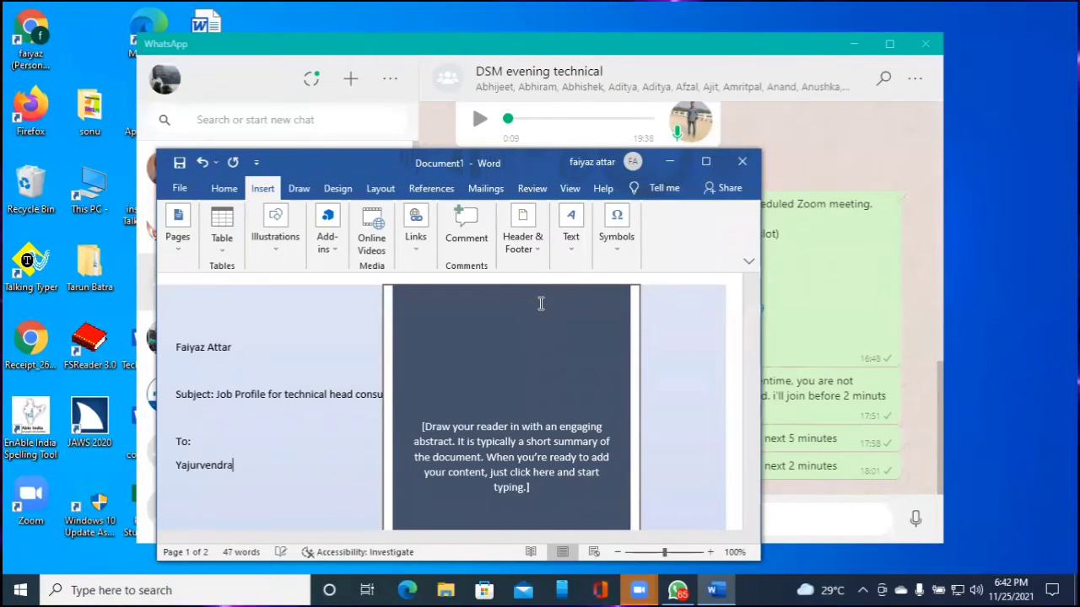
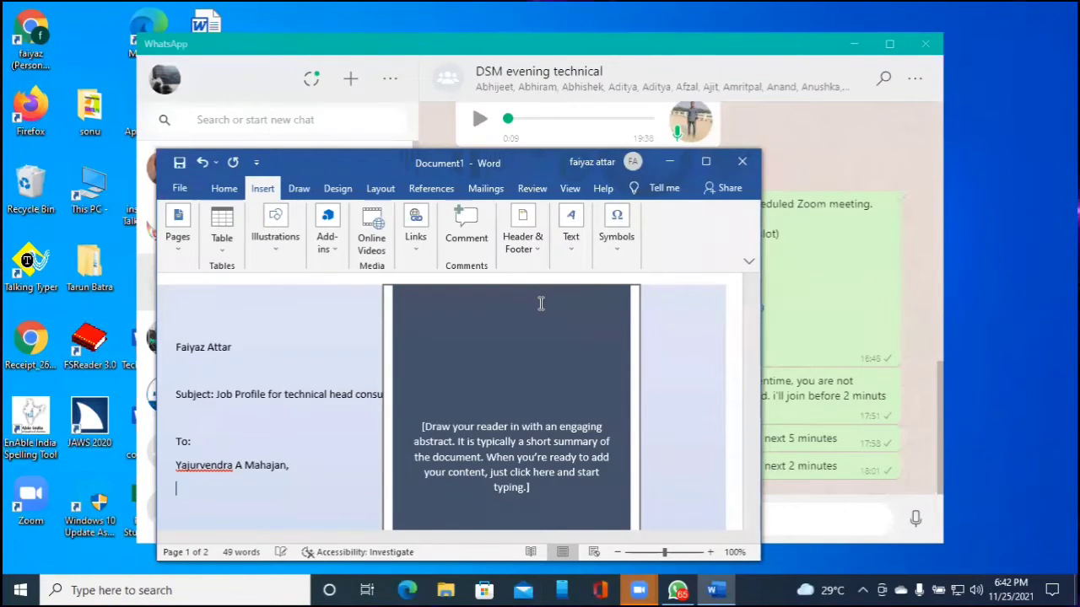
type(" Manobal")
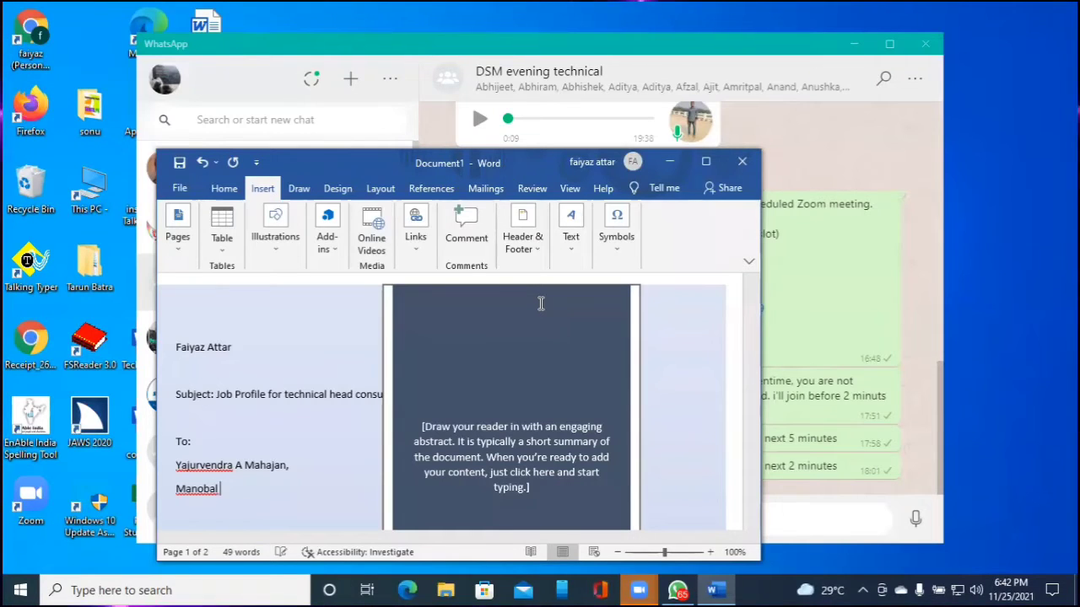
type(" Projecdt")
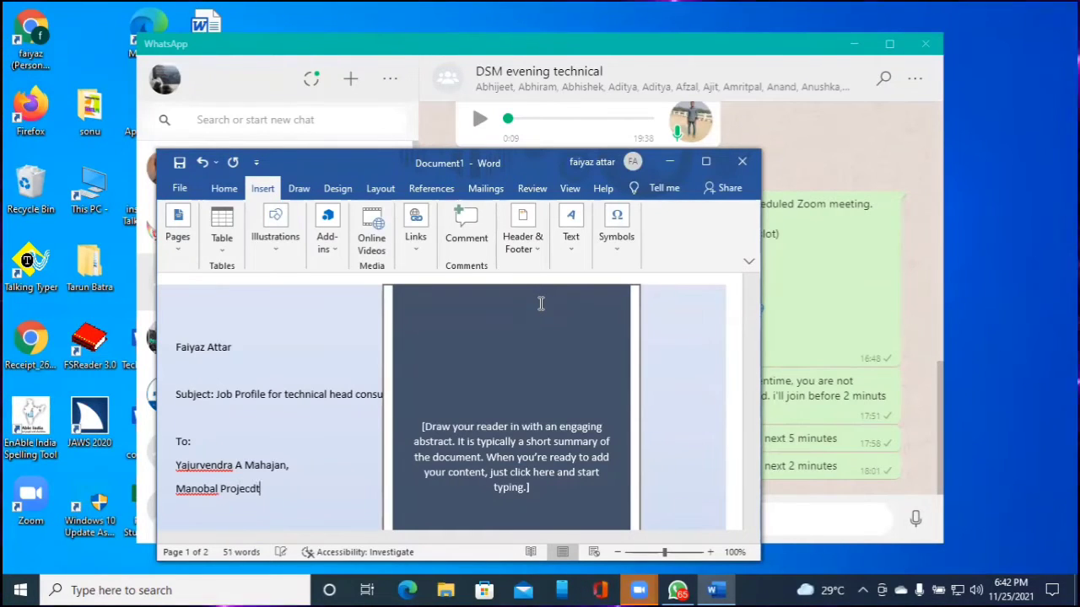
key("BackSpace")
key("BackSpace")
key("BackSpace")
key("BackSpace")
key("BackSpace")
key("BackSpace")
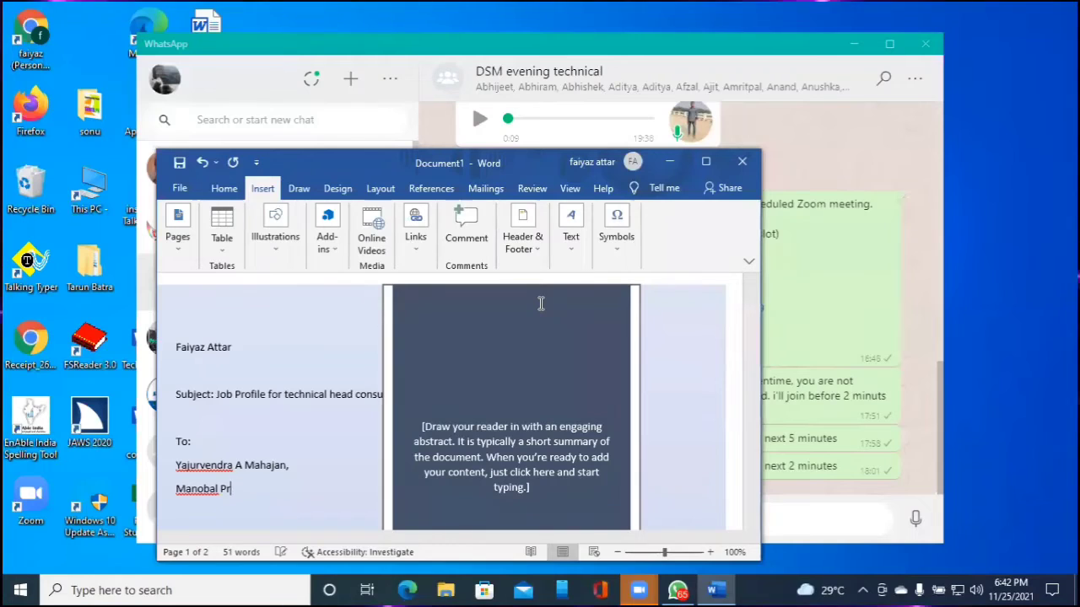
type("Pronject,")
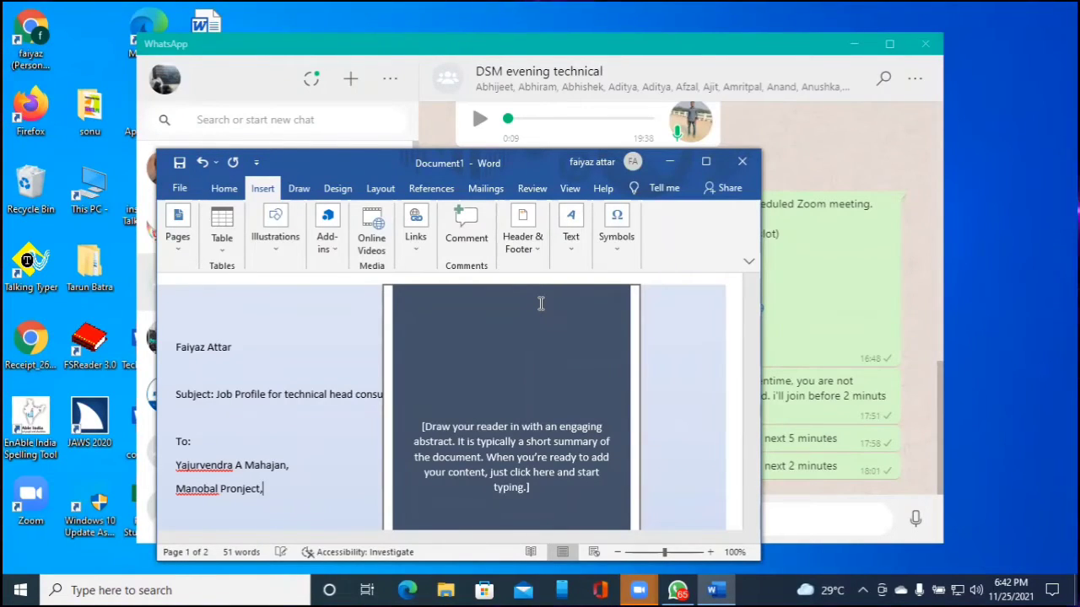
key("BackSpace")
key("BackSpace")
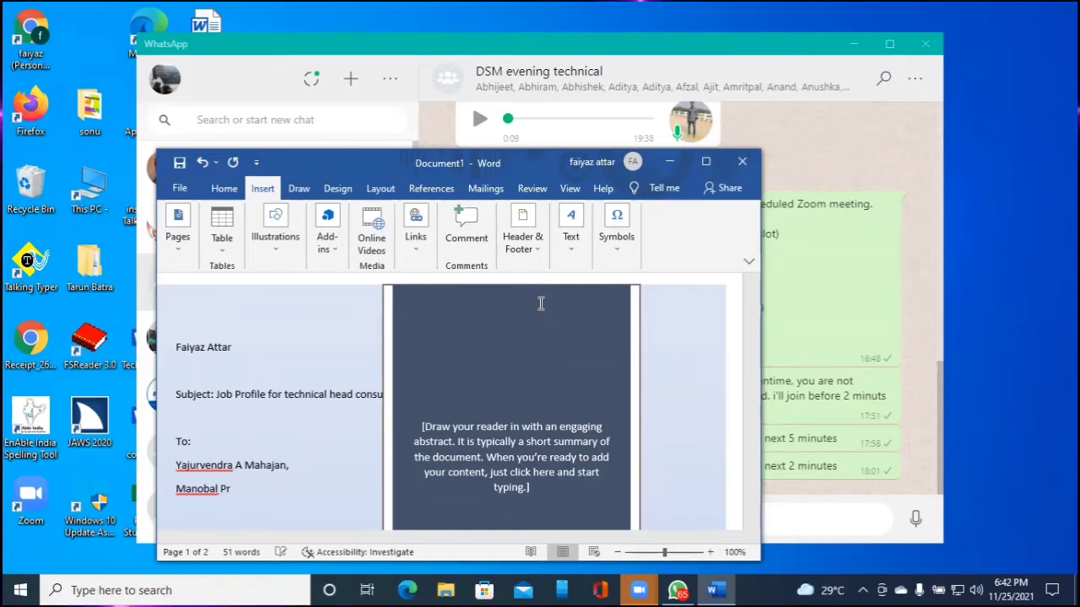
type("Pro")
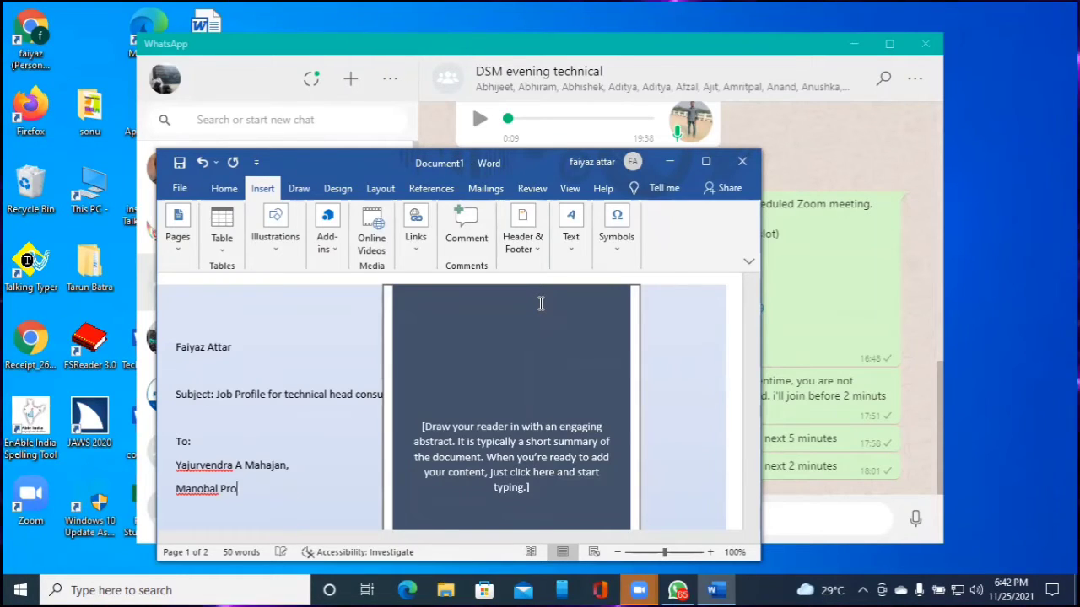
type("ject, ")
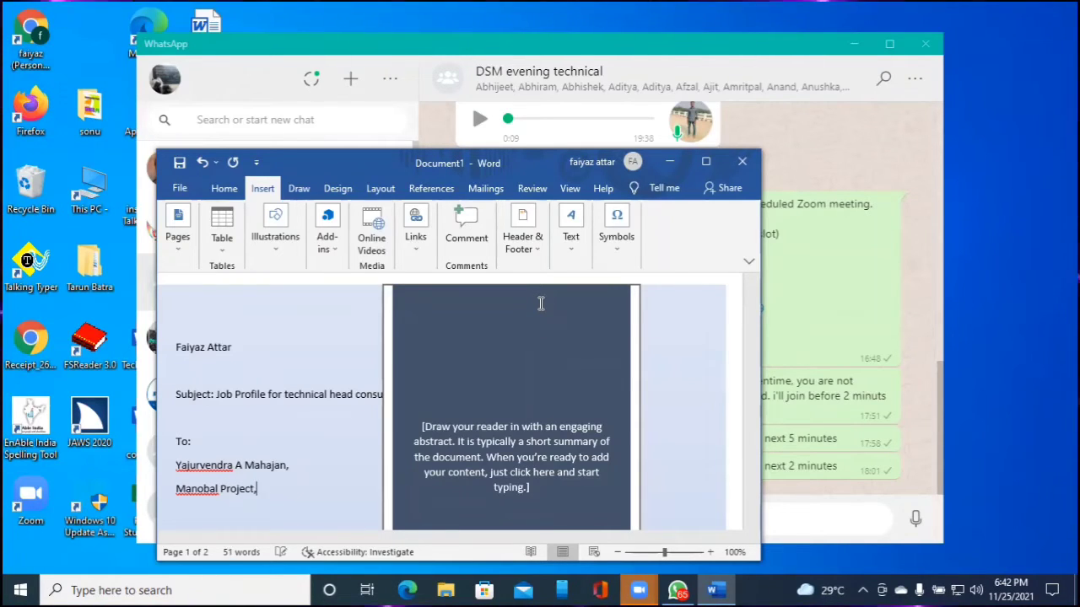
type("Deepstambh")
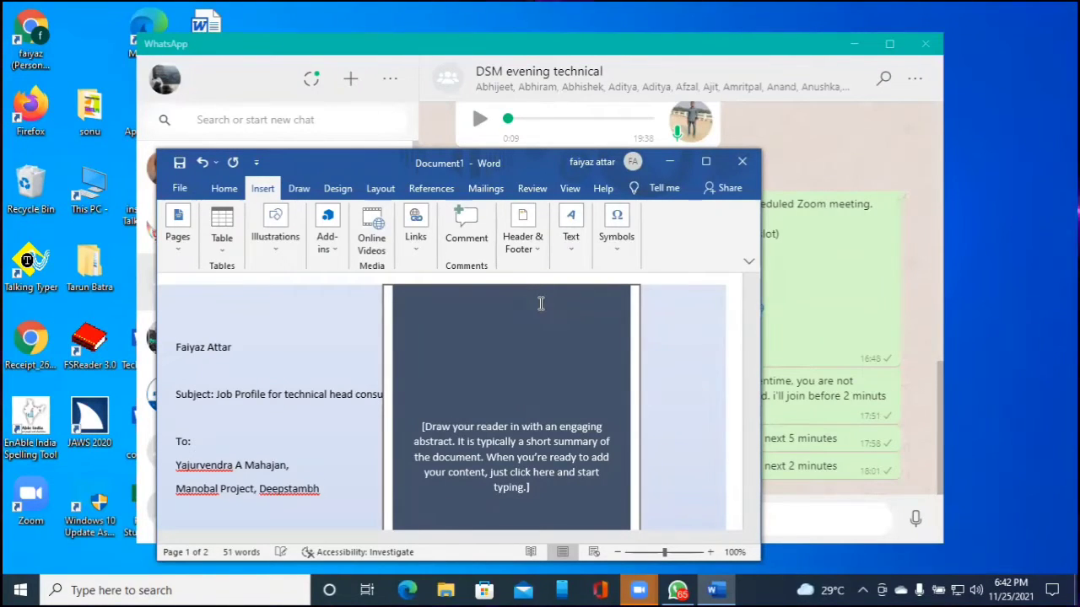
type(" Foundatio")
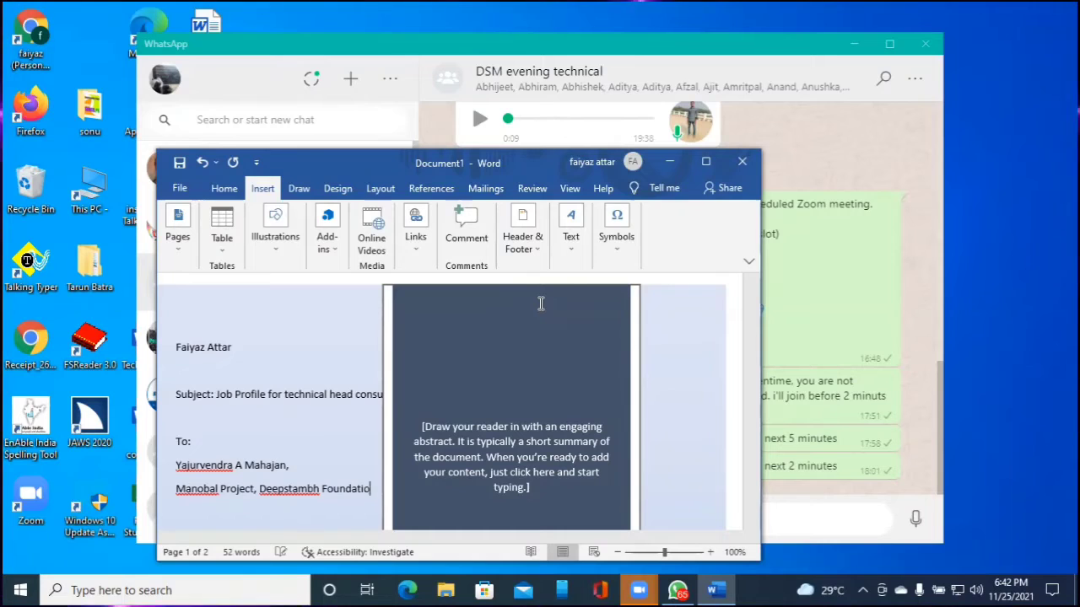
type("n")
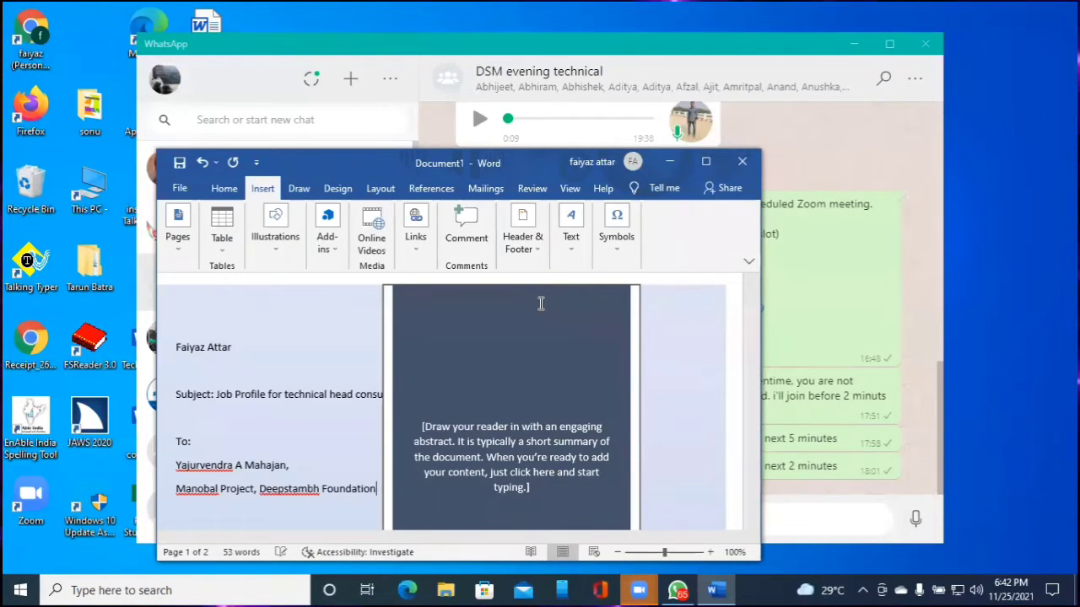
type(", ")
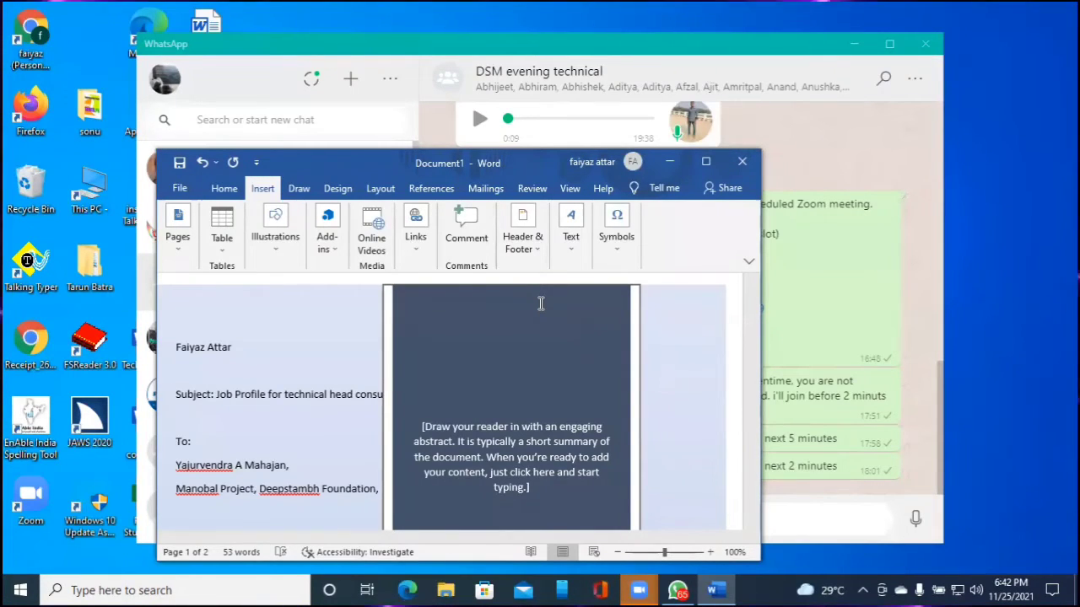
type("Jalgao")
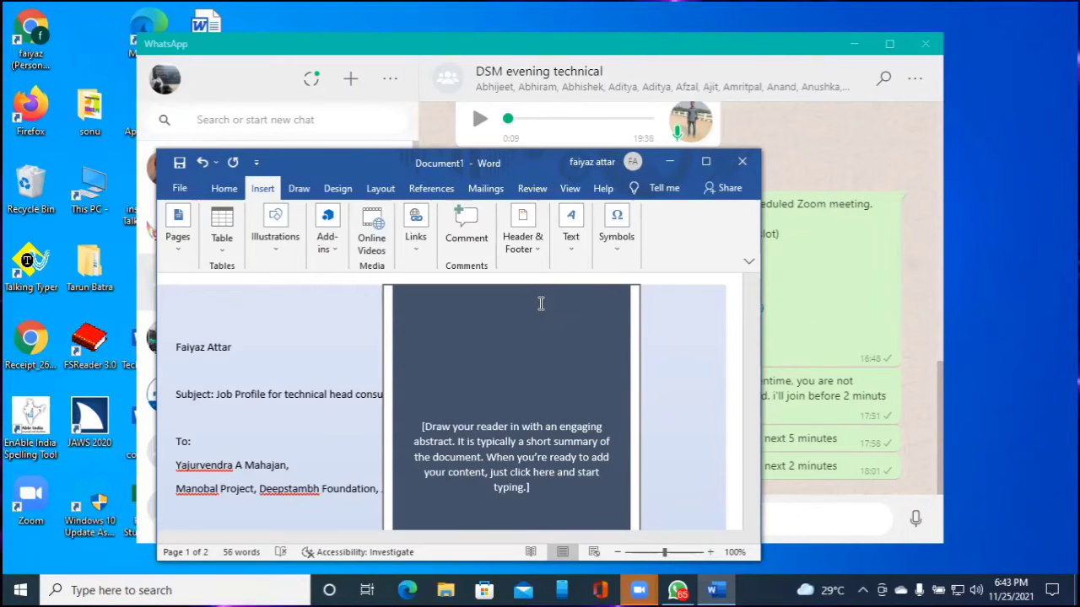
Insert a 'Founder/Director,' line between the recipient's name and the organization line
key("Up")
key("Up")
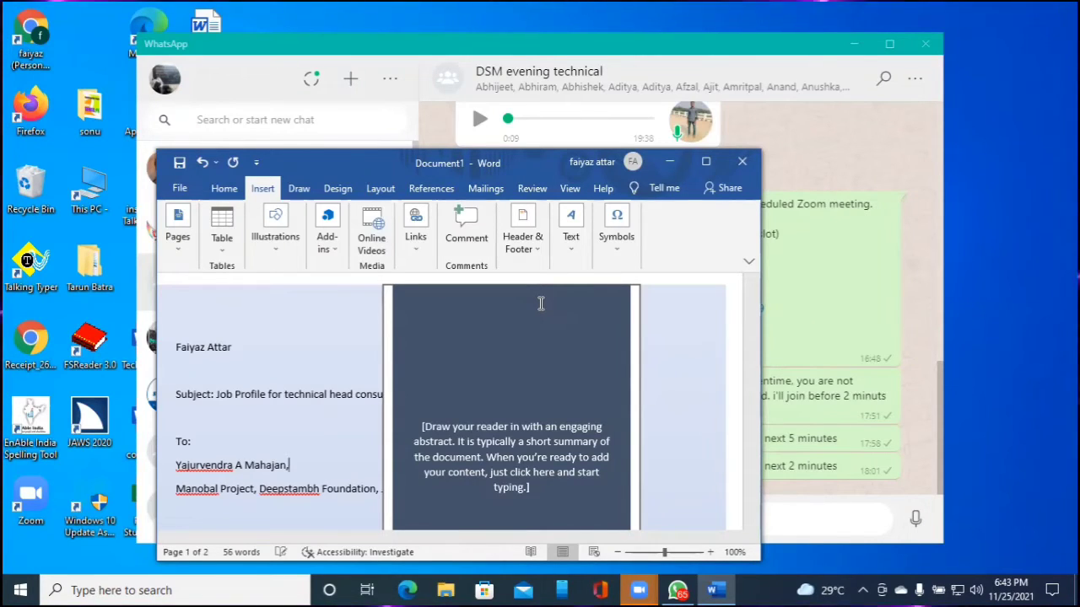
key("Up")
key("Up")
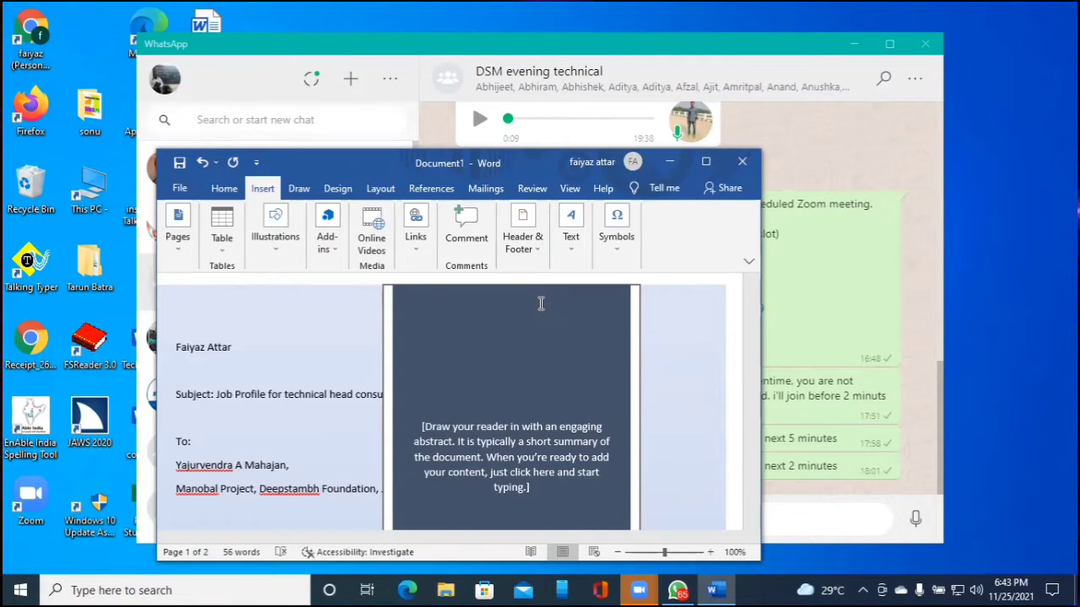
key("Up")
key("Up")
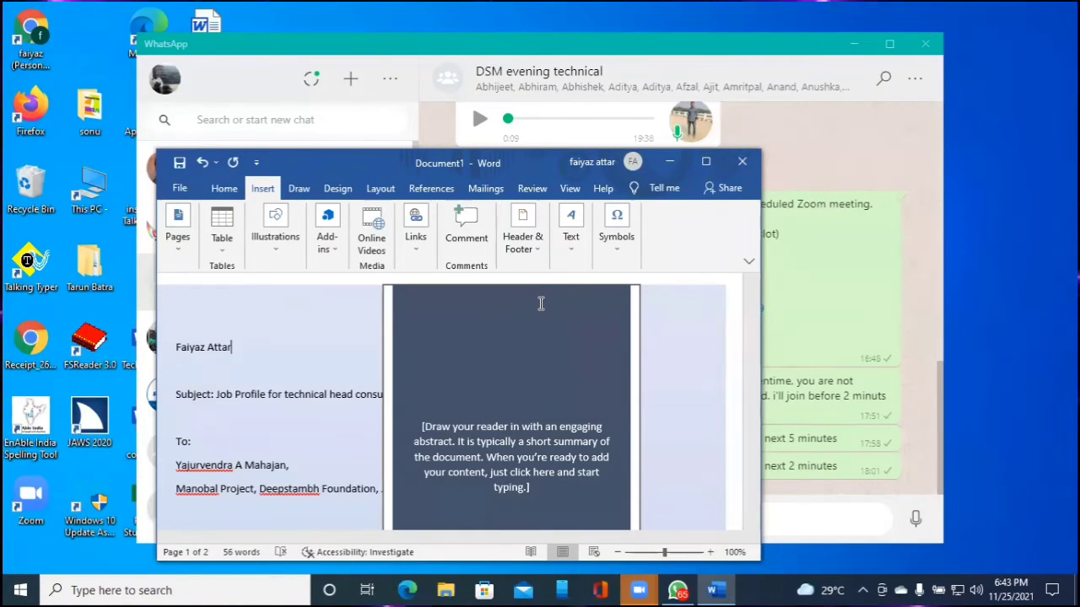
key("ctrl+Left")
key("ctrl+Left")
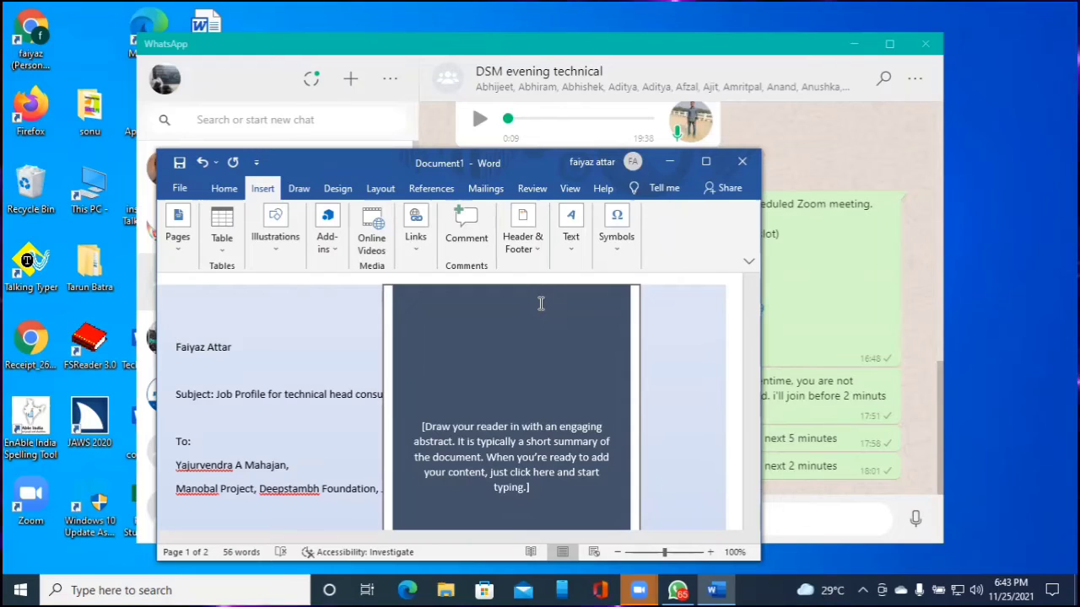
key("Down")
key("Down")
key("Down")
key("Down")
key("Down")
key("Return")
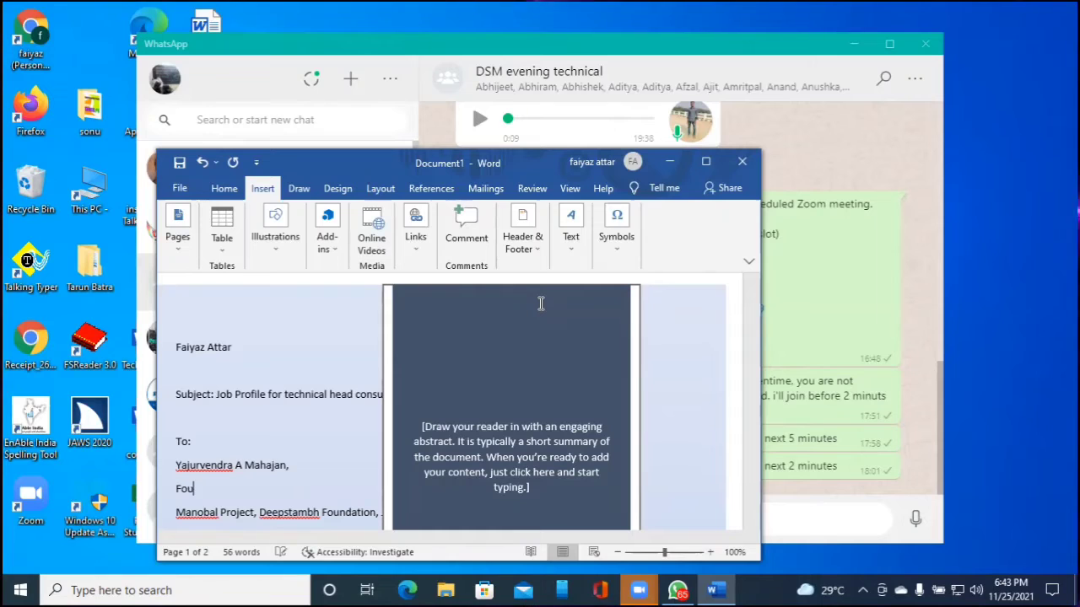
type("Founder/")
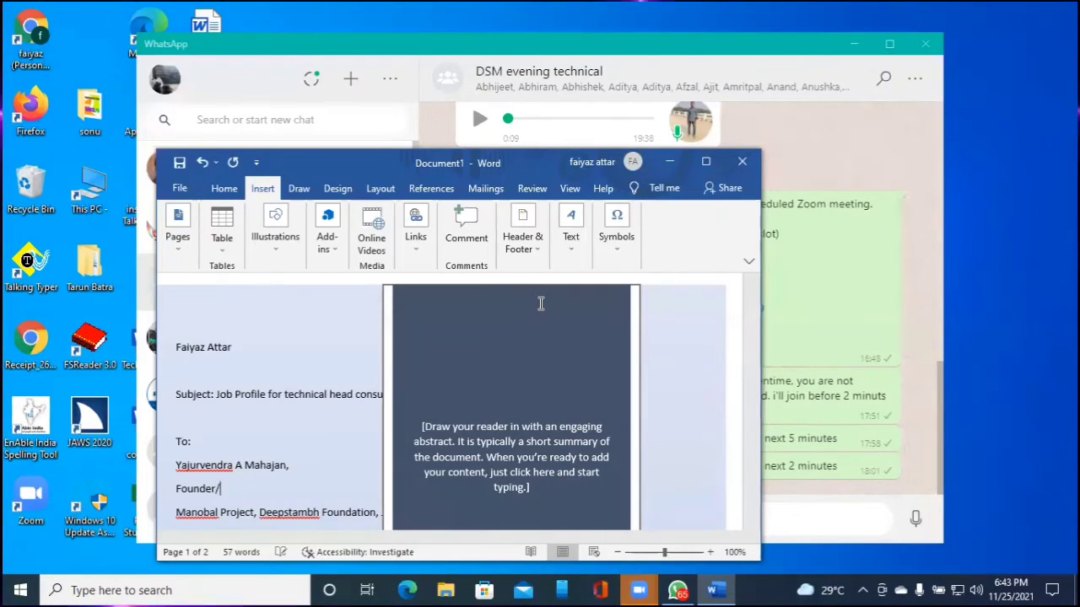
type("Director,")
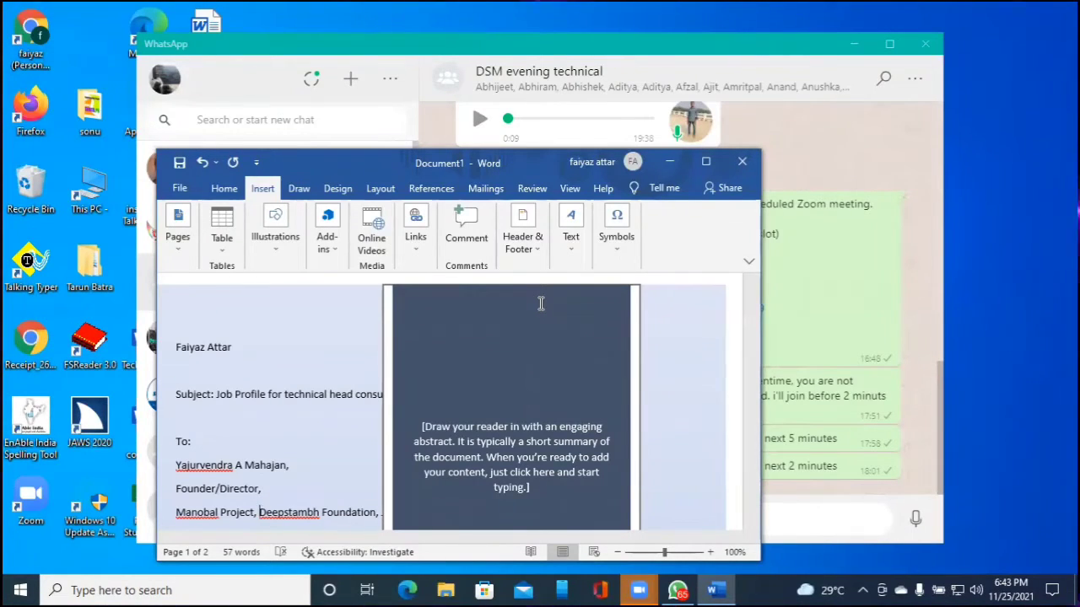
key("Return")
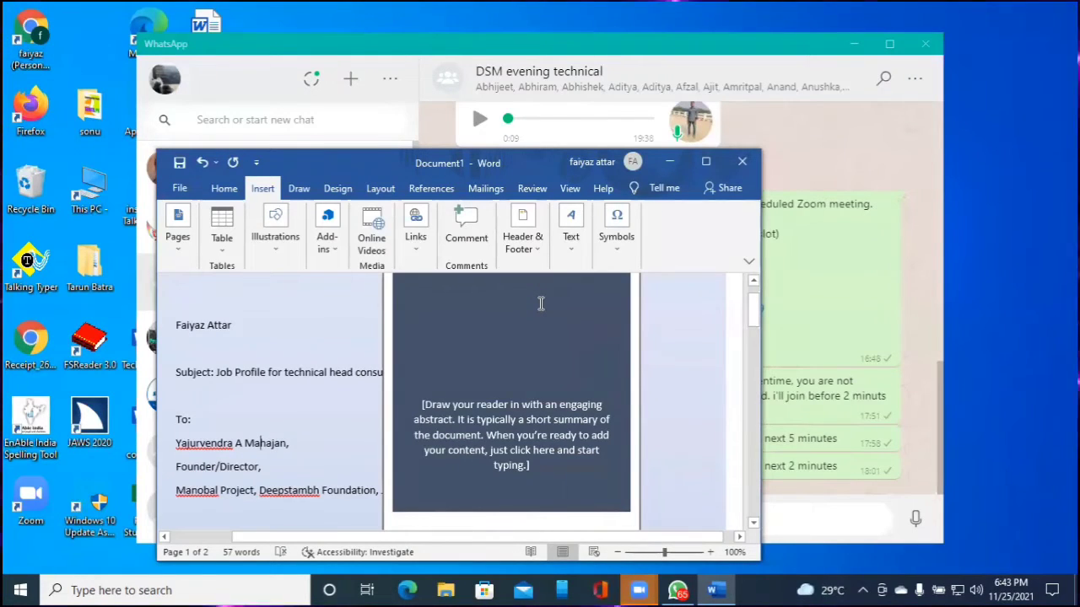
key("Up")
key("Up")
key("Up")
key("Up")
key("Up")
key("Up")
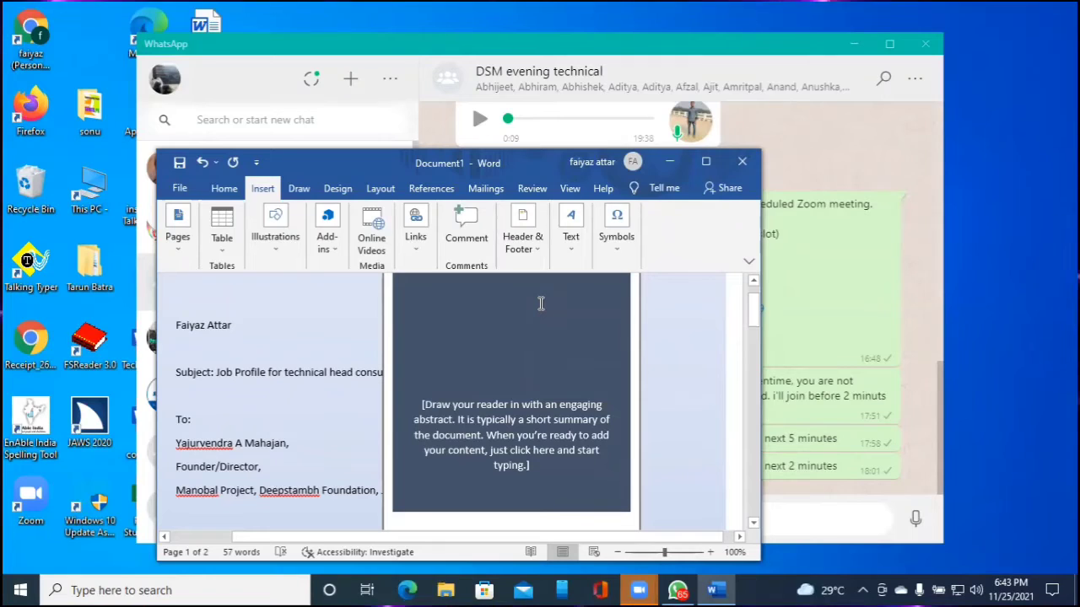
key("Up")
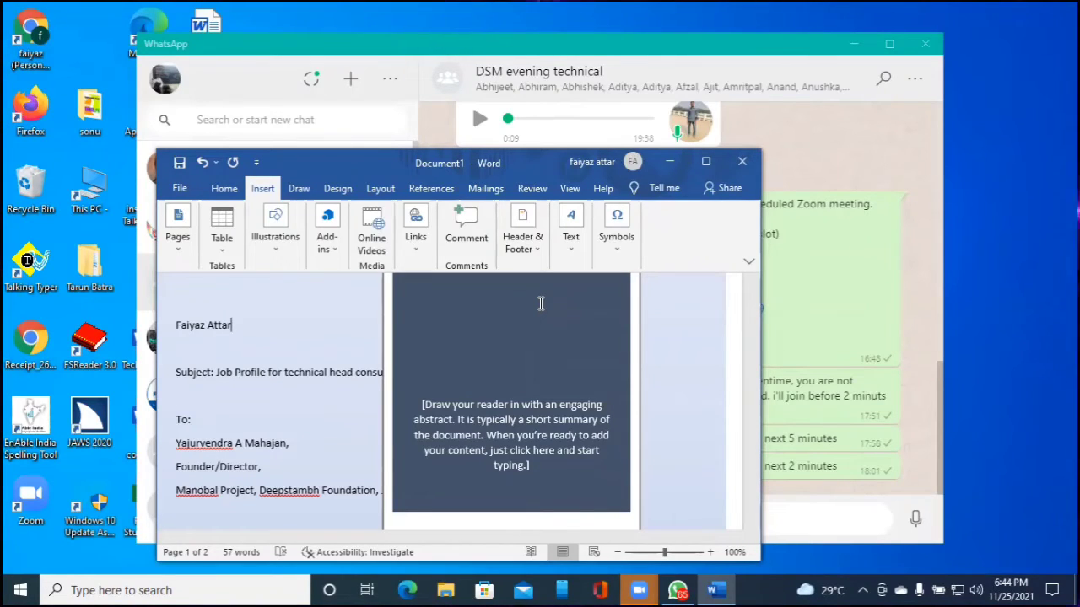
key("Up")
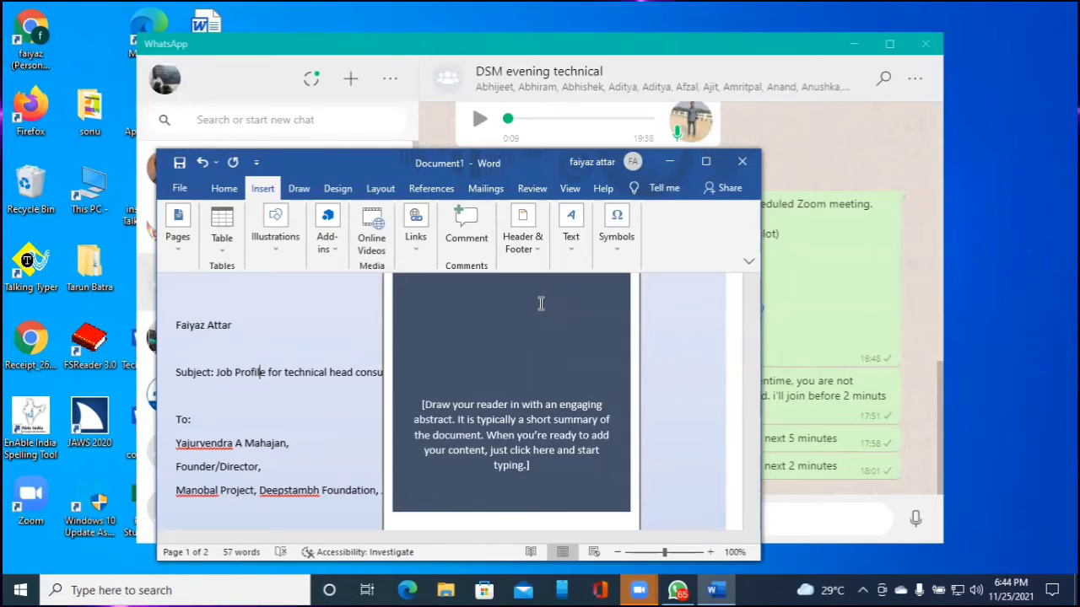
key("Down")
key("Down")
key("Down")
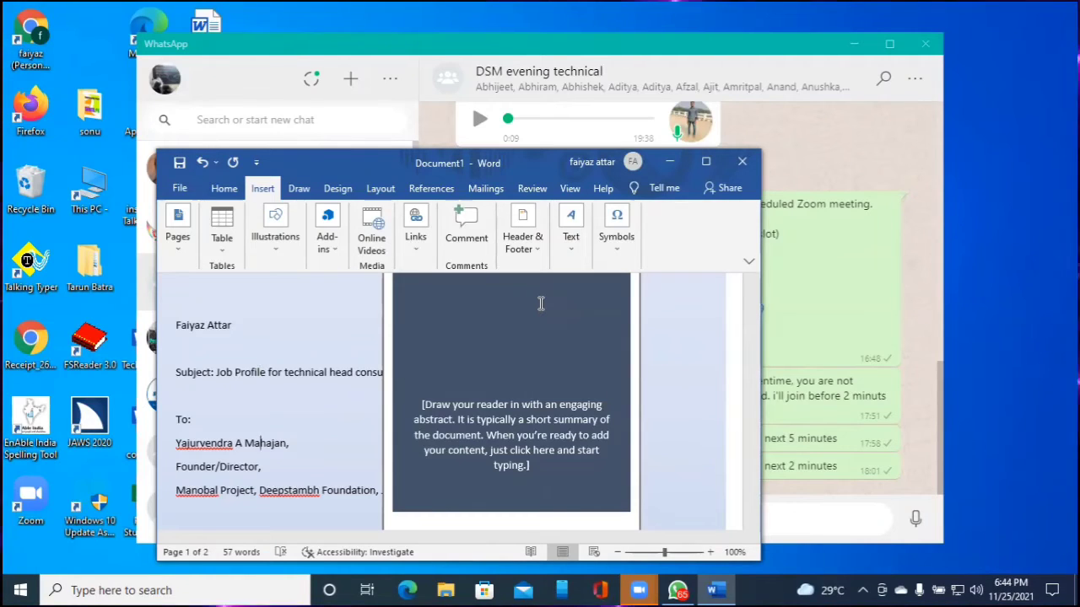
key("Down")
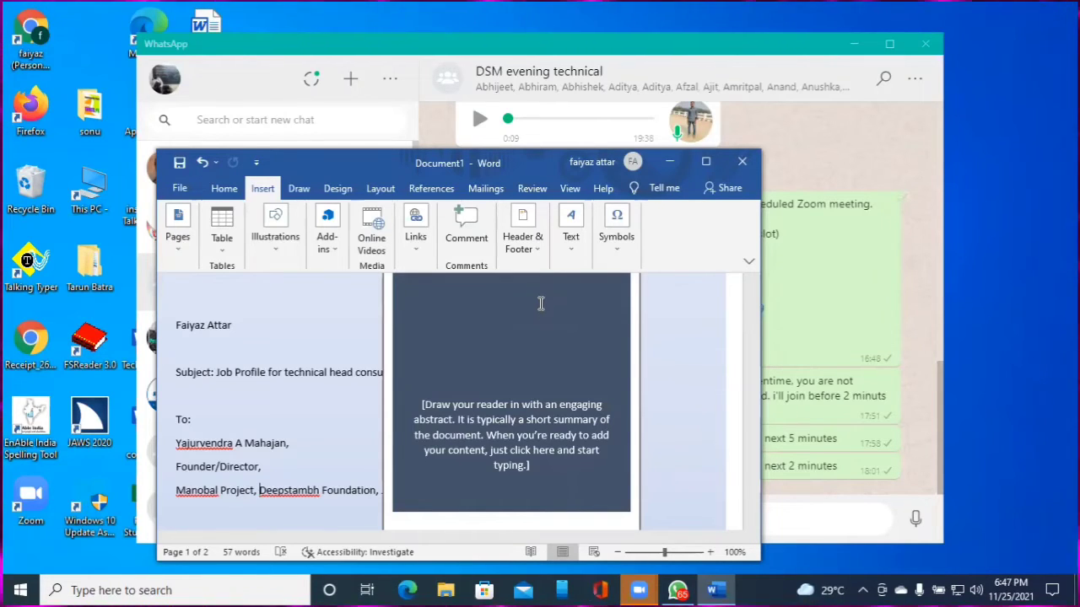
key("alt+Tab")
key("Tab")
key("Tab")
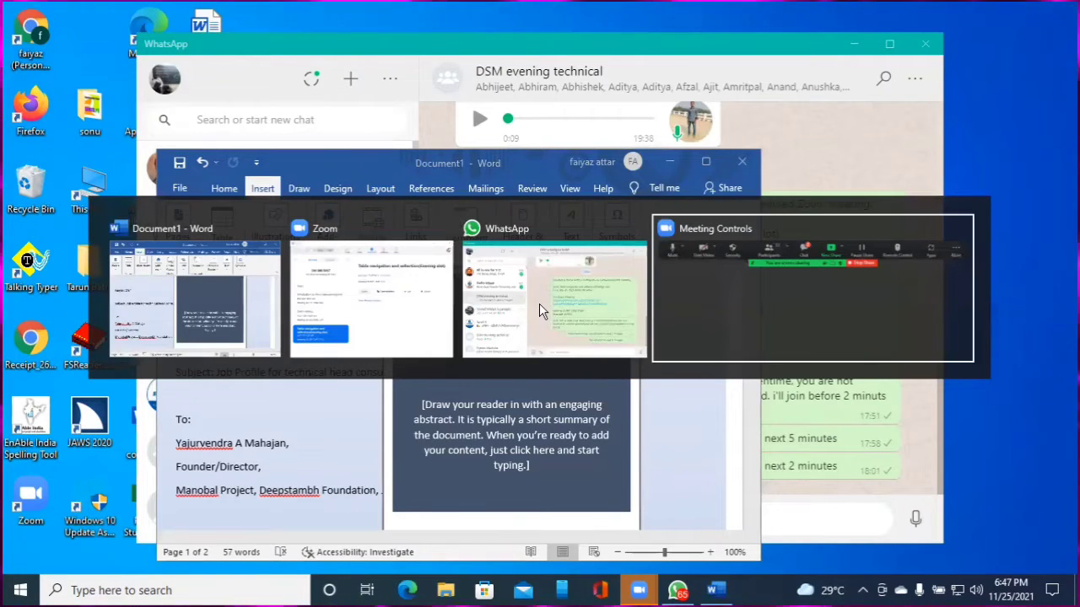
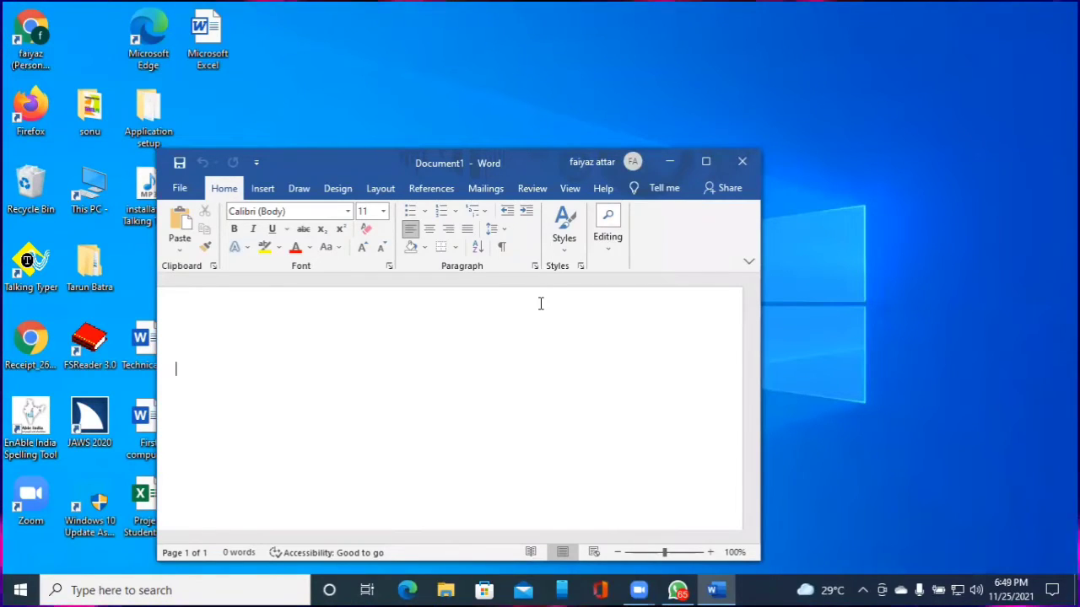
Remove the stray 'j' so the new document is empty again
type("j")
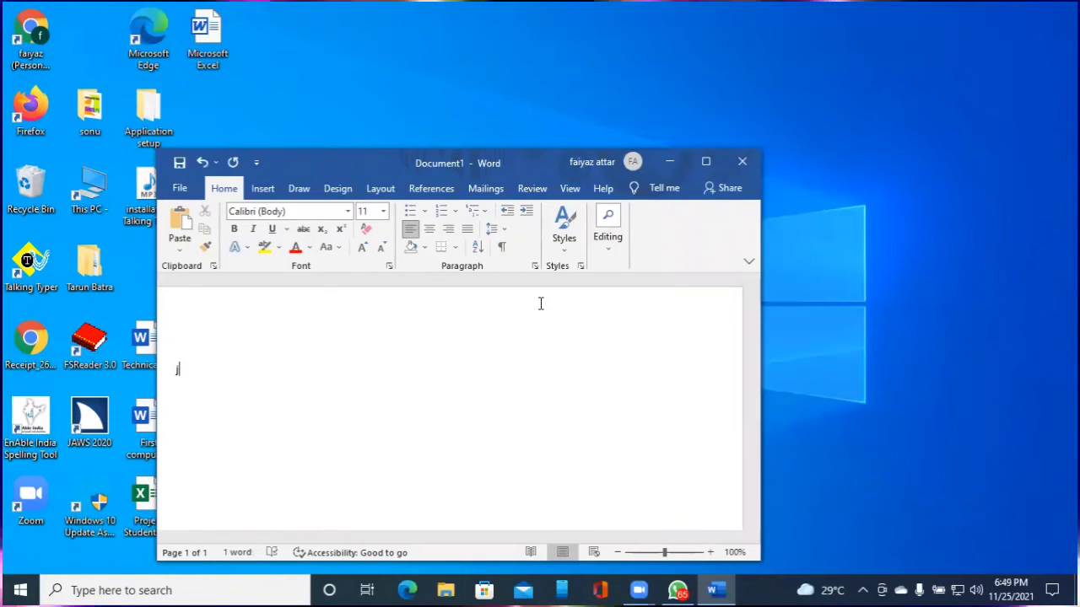
key("BackSpace")
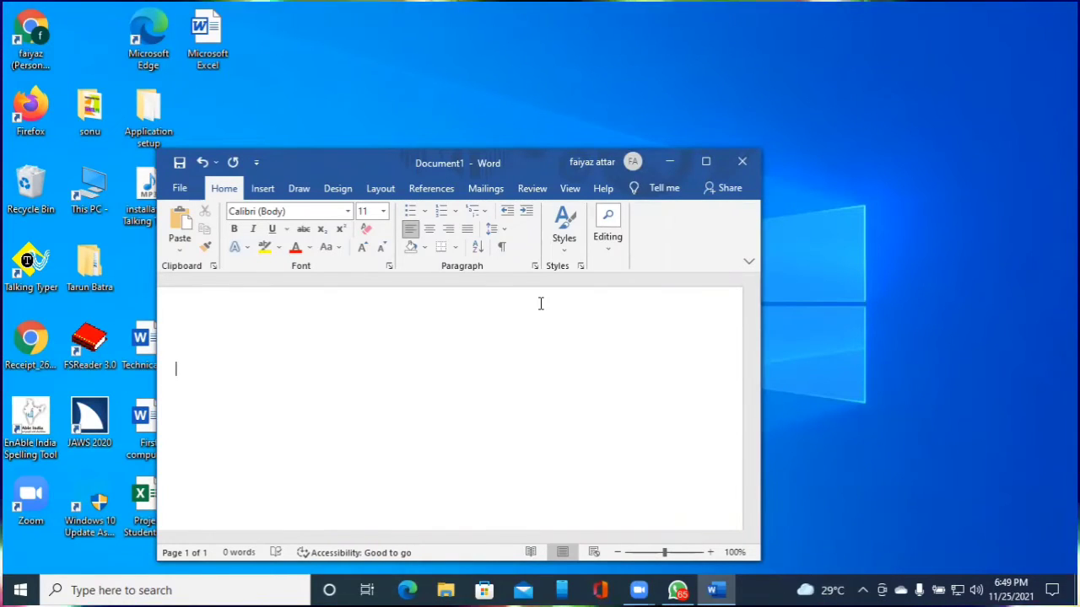
Open the Insert Table dialog from the Insert ribbon using the keyboard
key("alt")
key("n")
key("Tab")
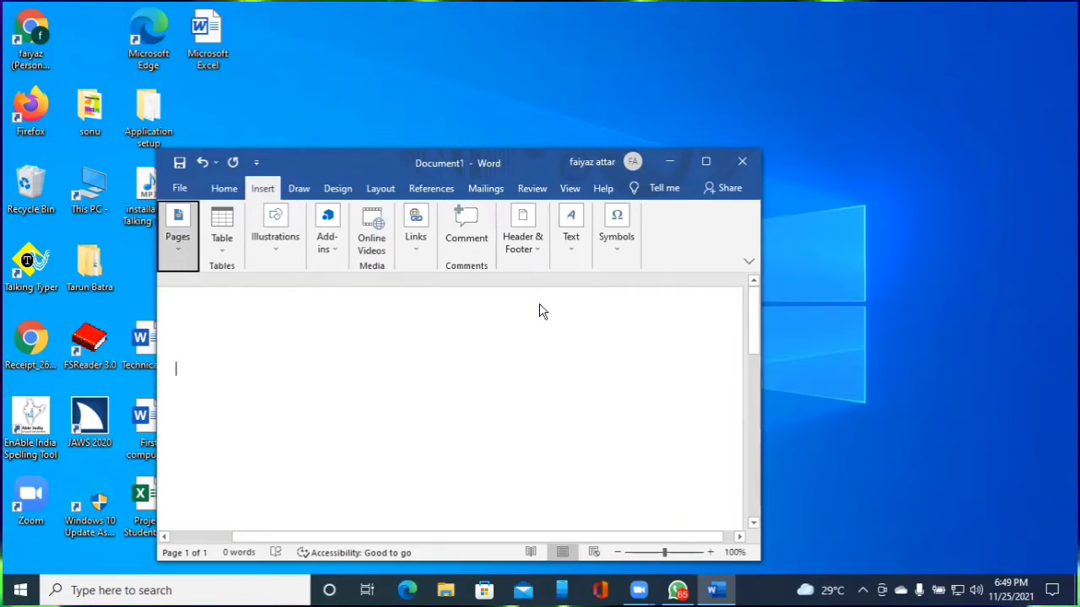
key("Tab")
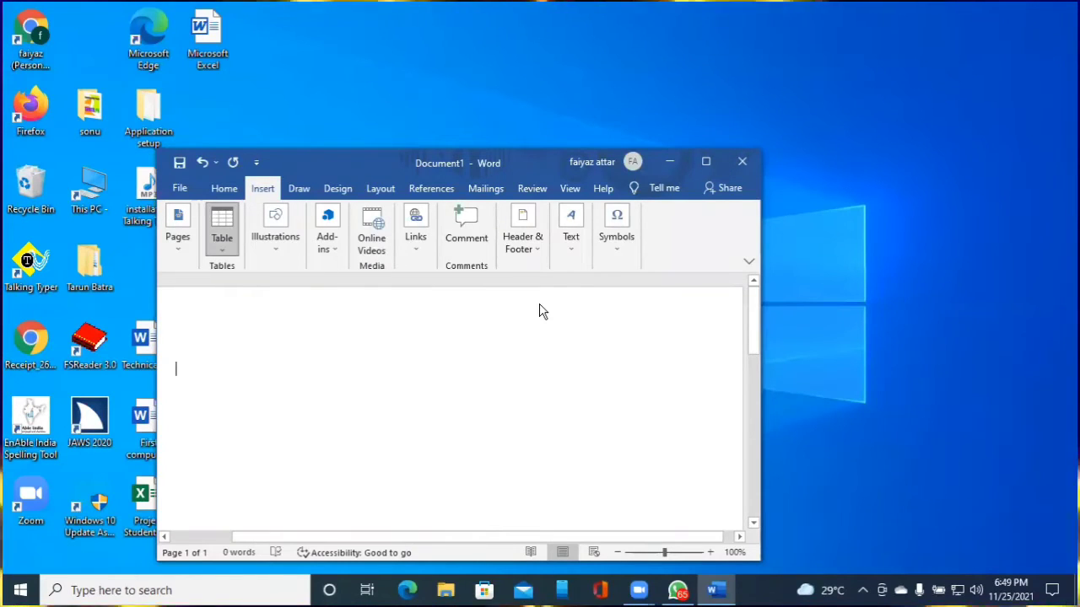
key("Return")
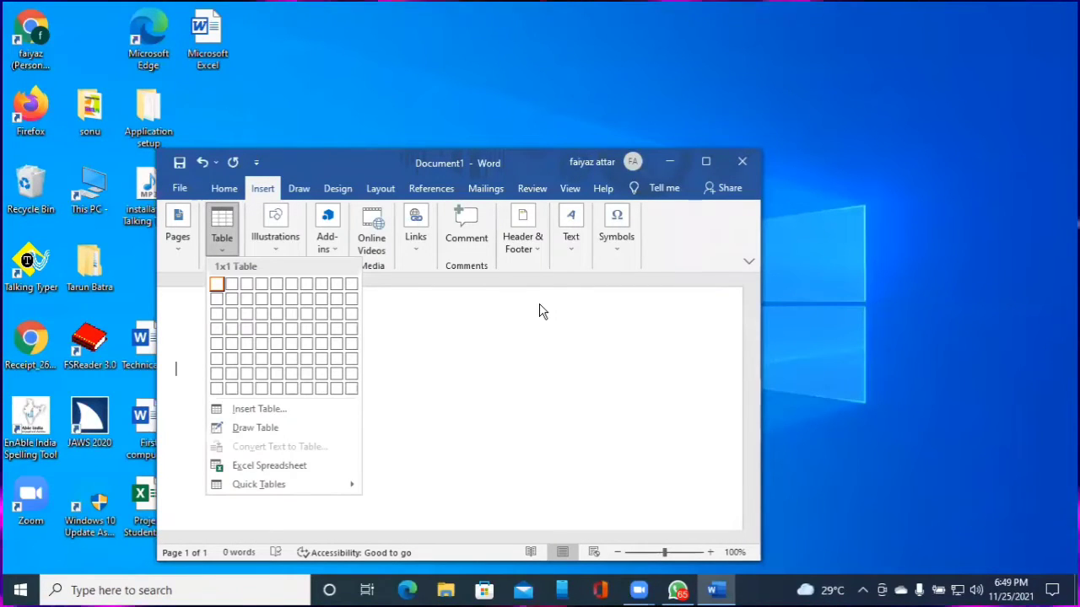
key("Tab")
key("Return")
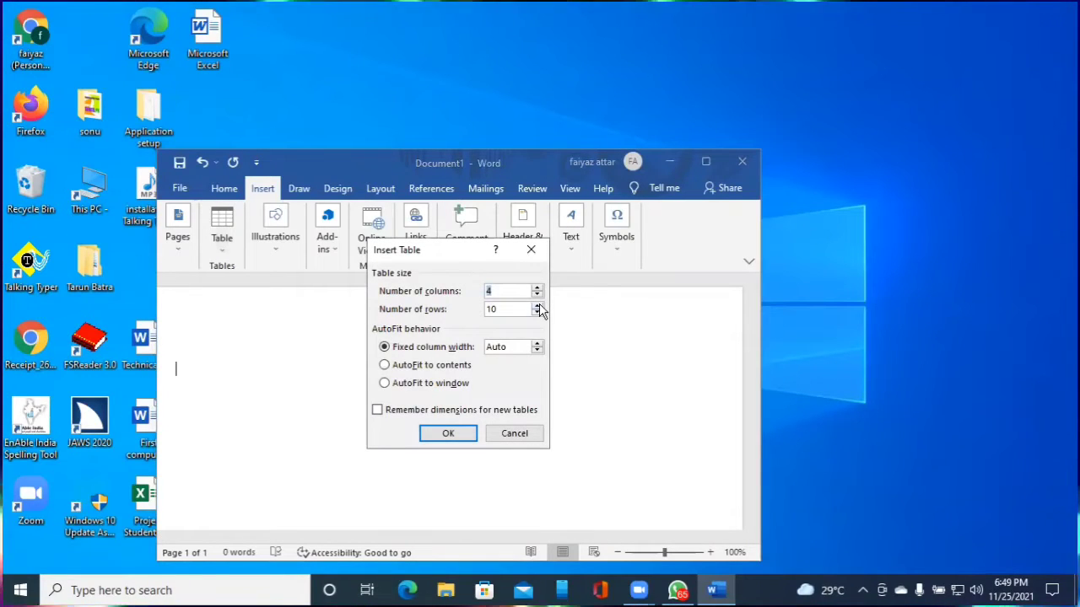
Insert a table with 4 columns and 11 rows
key("BackSpace")
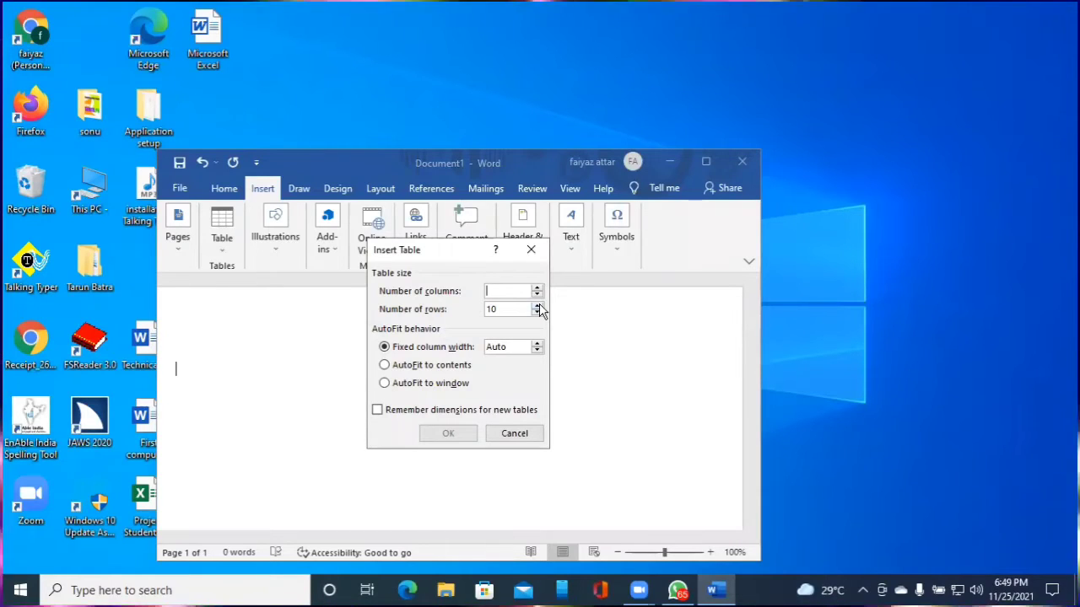
type("4")
key("Tab")
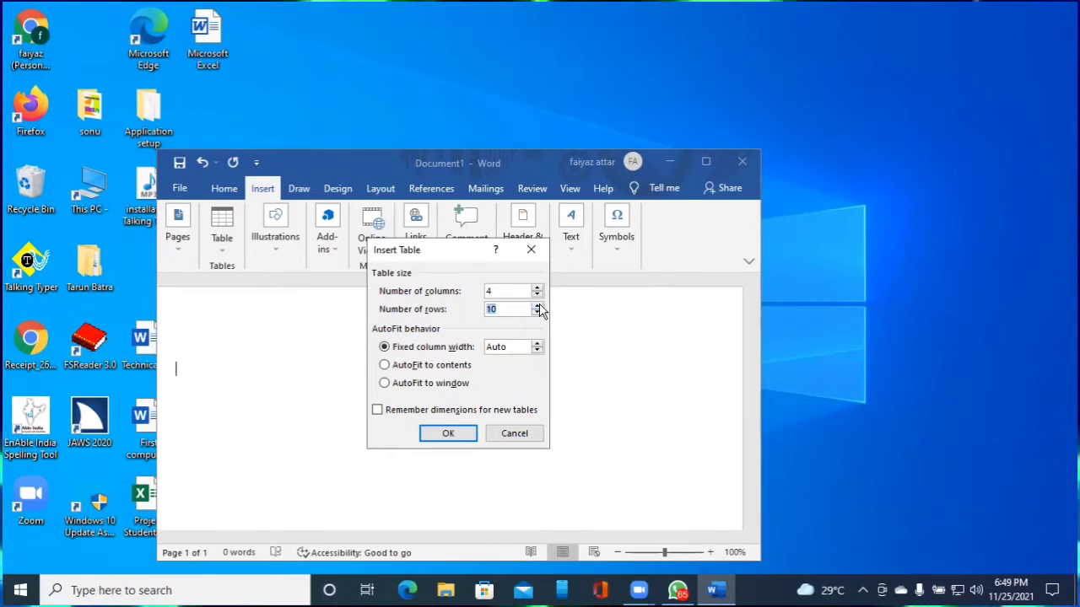
type("11")
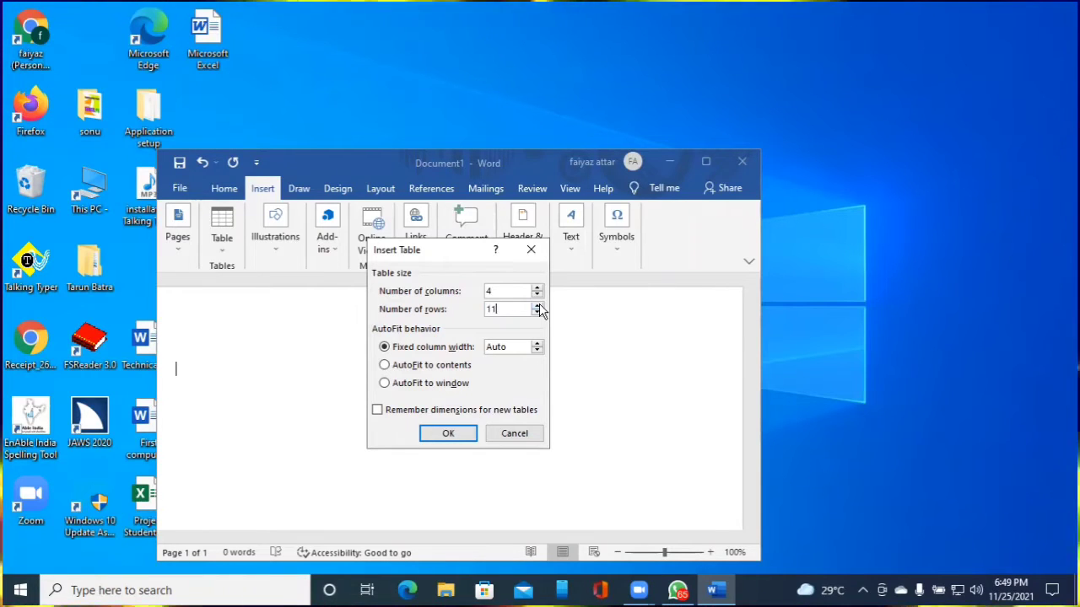
key("Tab")
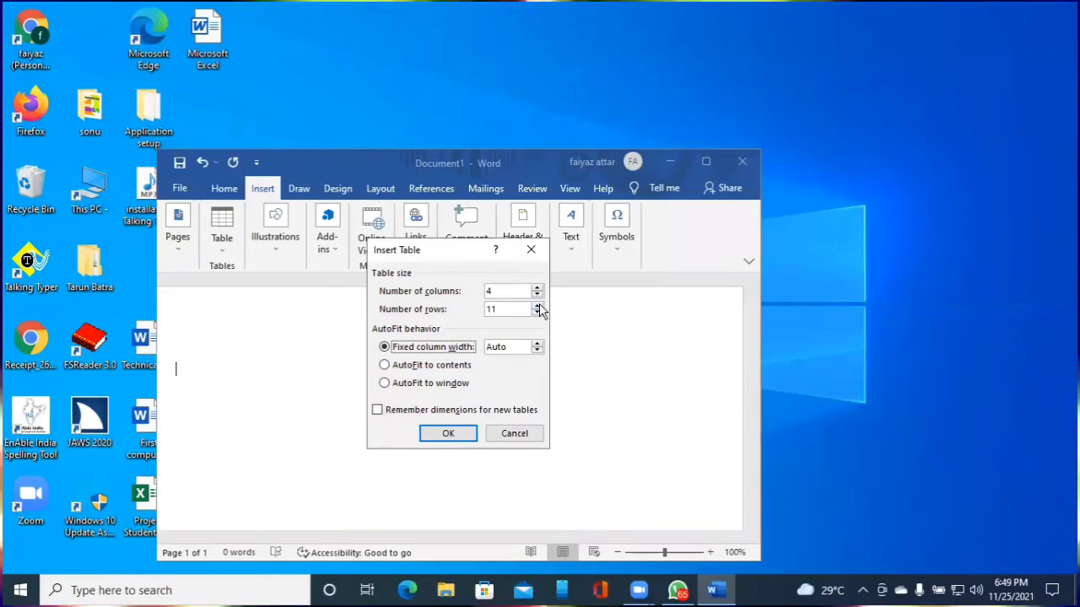
key("Tab")
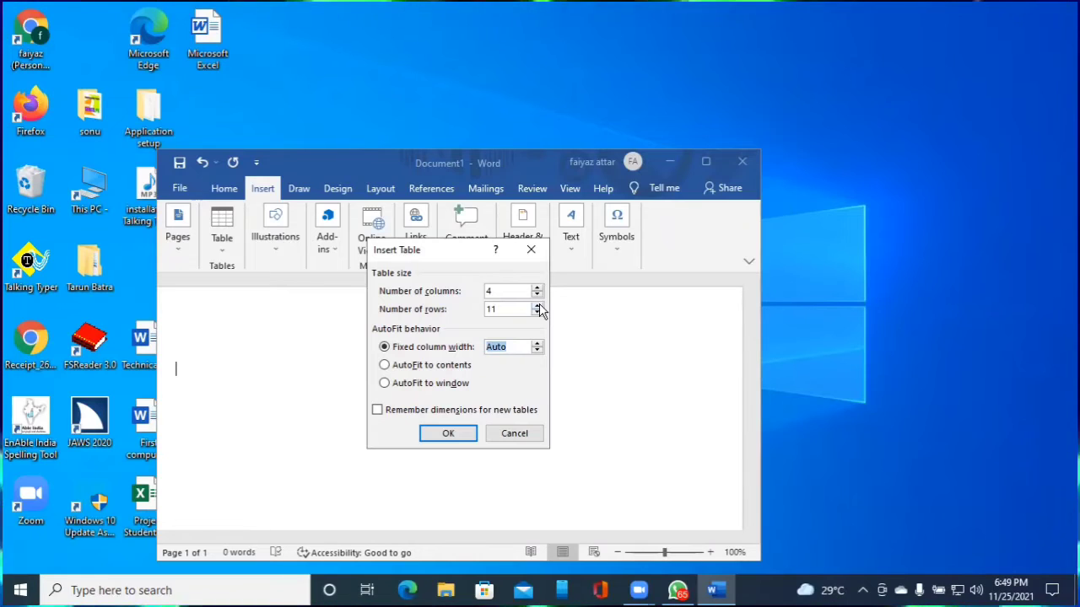
key("Tab")
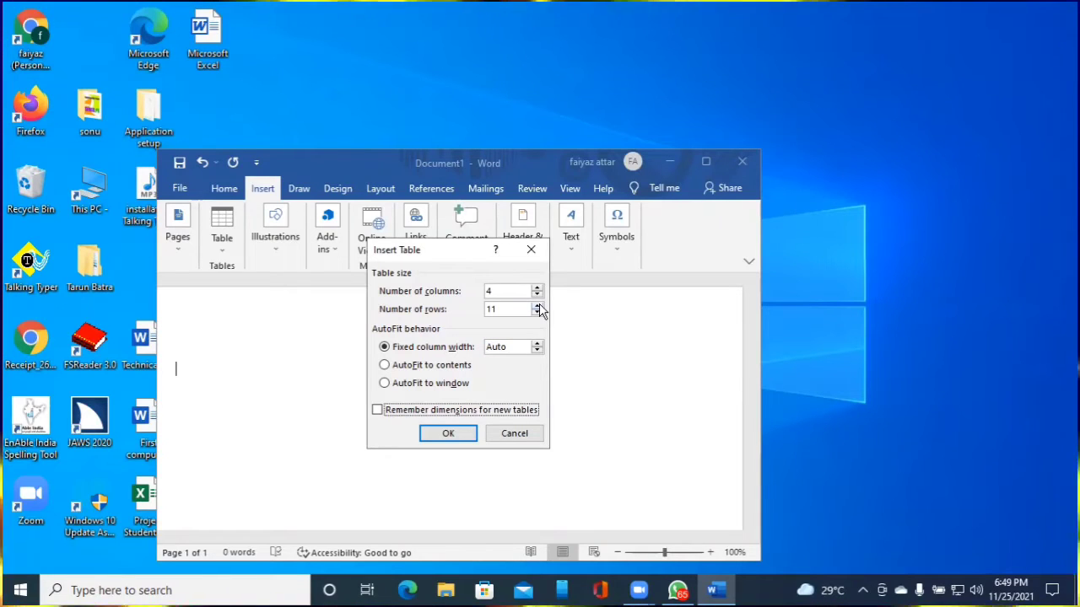
key("Tab")
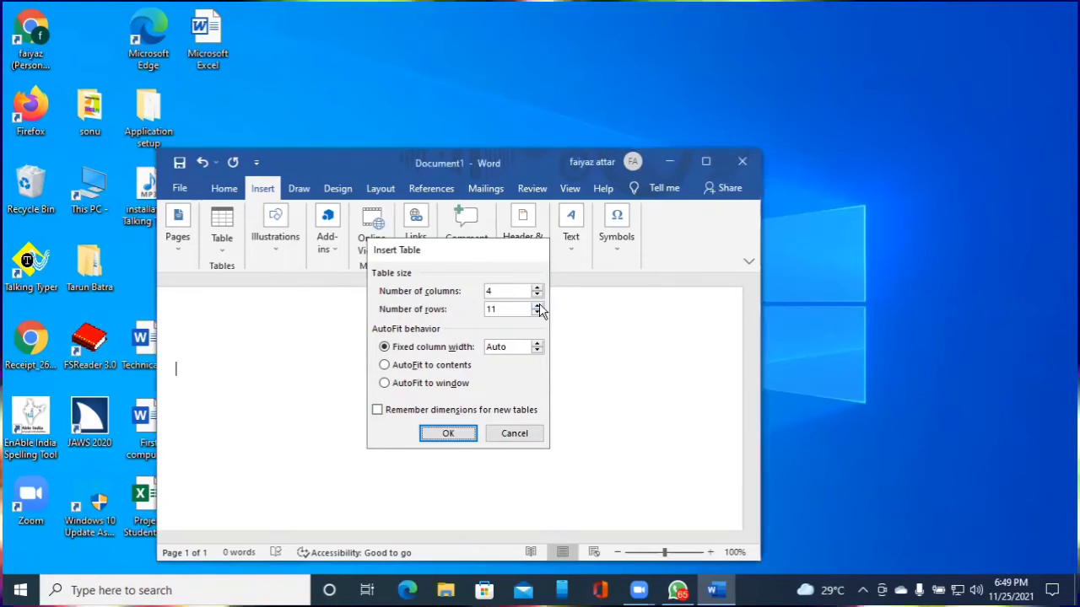
key("Return")
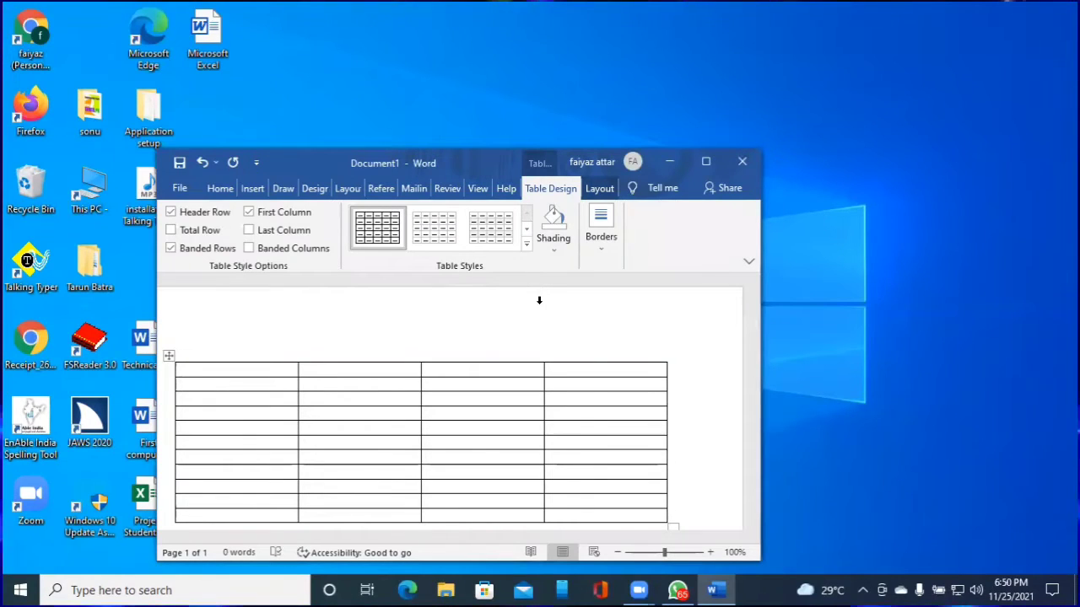
Type 'Roll number' and 'Name' into the first two header cells
key("Down")
key("Down")
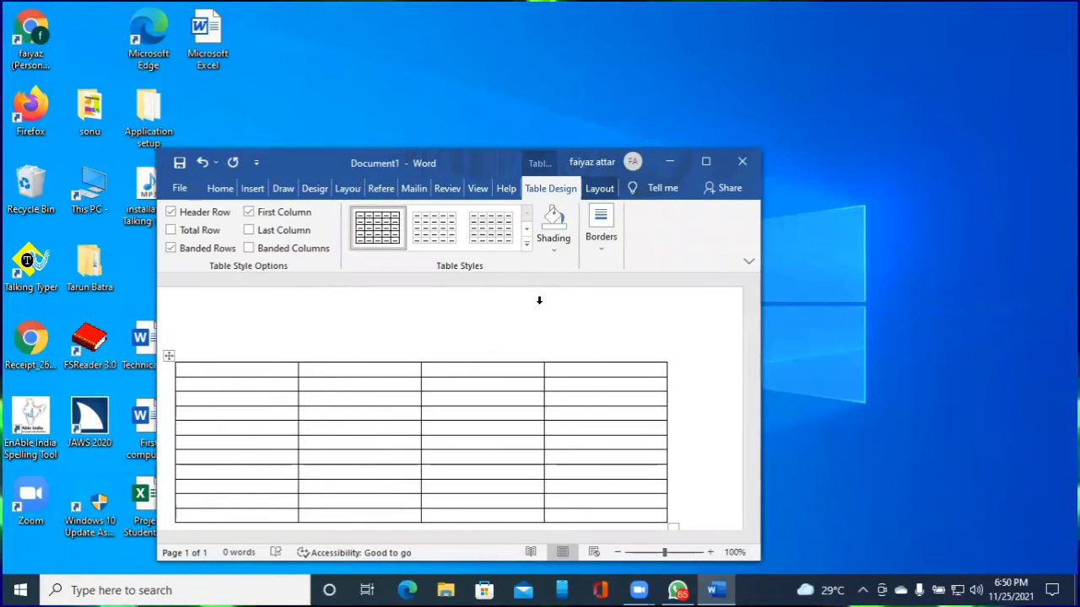
key("Up")
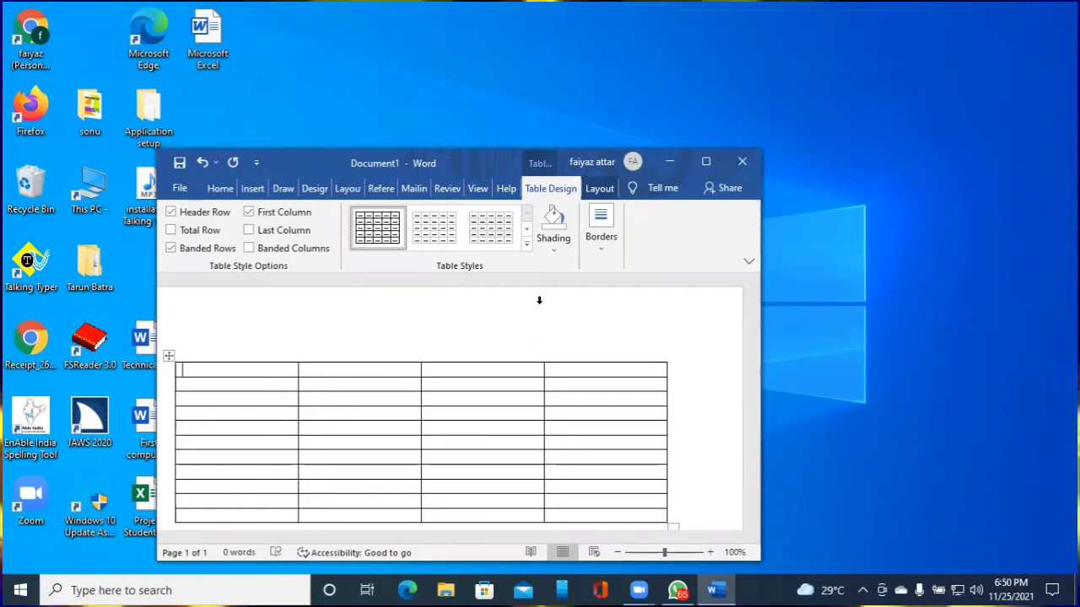
key("Up")
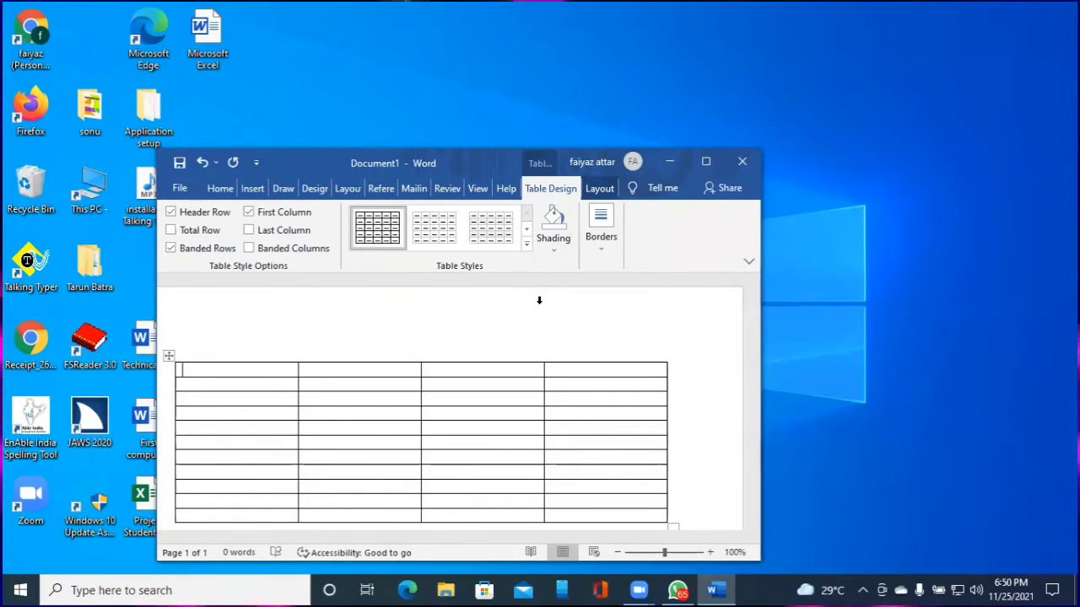
key("Down")
key("Up")
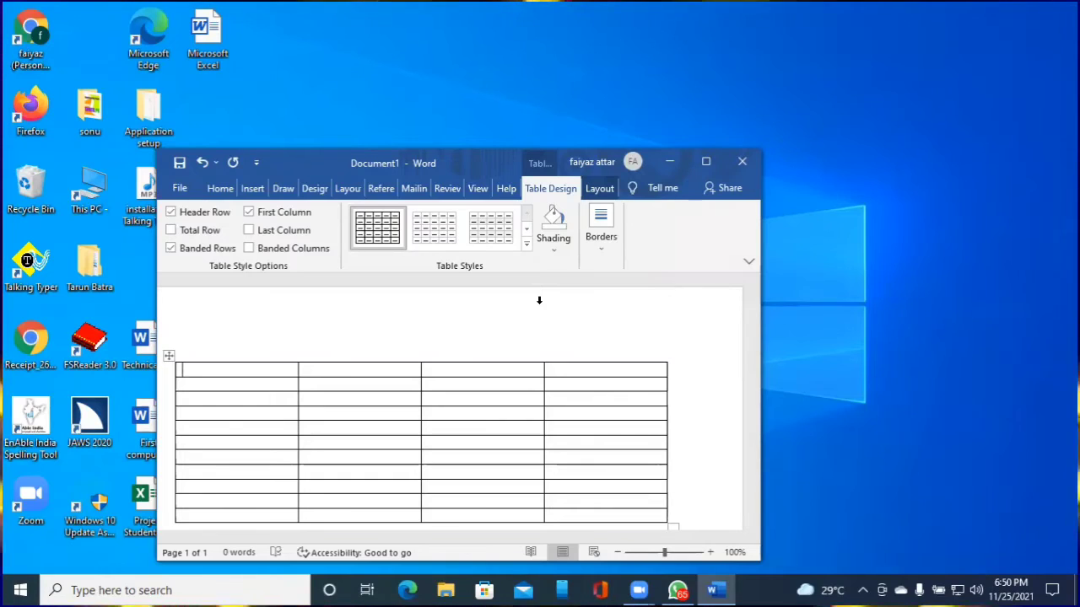
type("Roll")
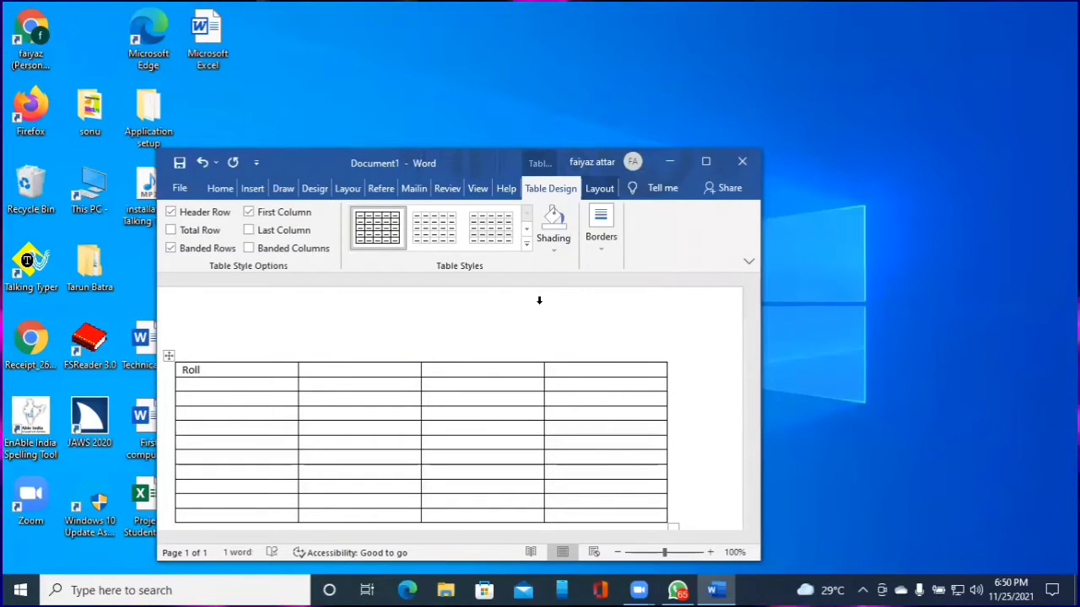
type(" number")
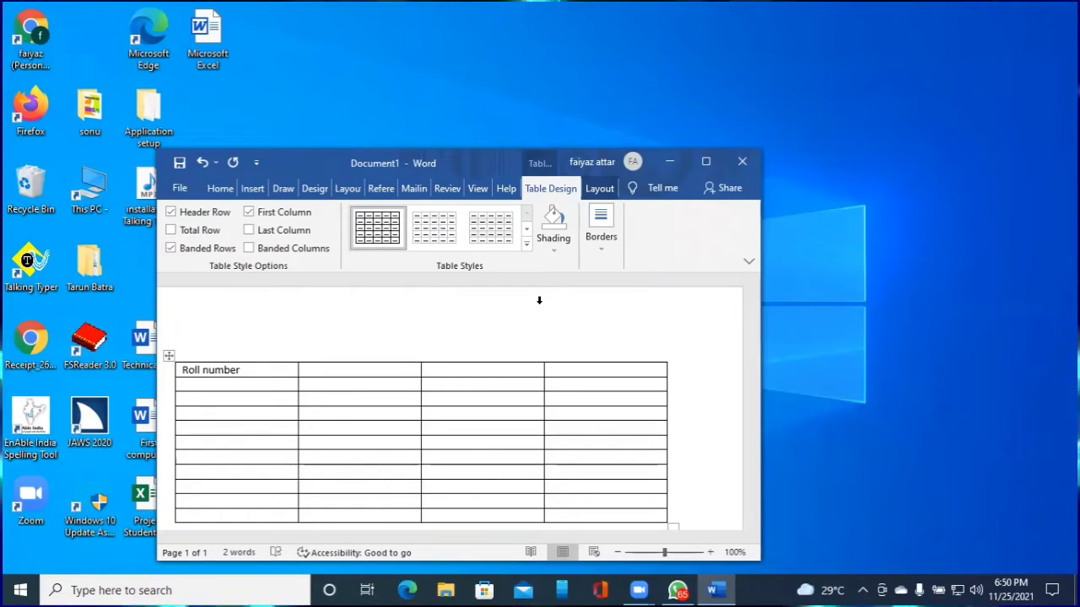
key("Tab")
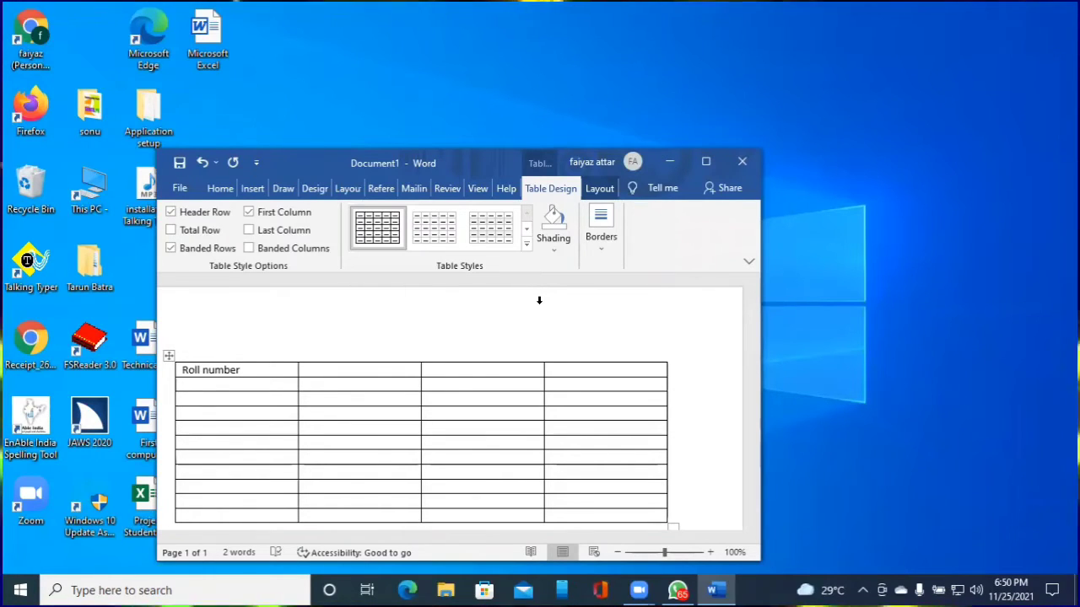
type("Name")
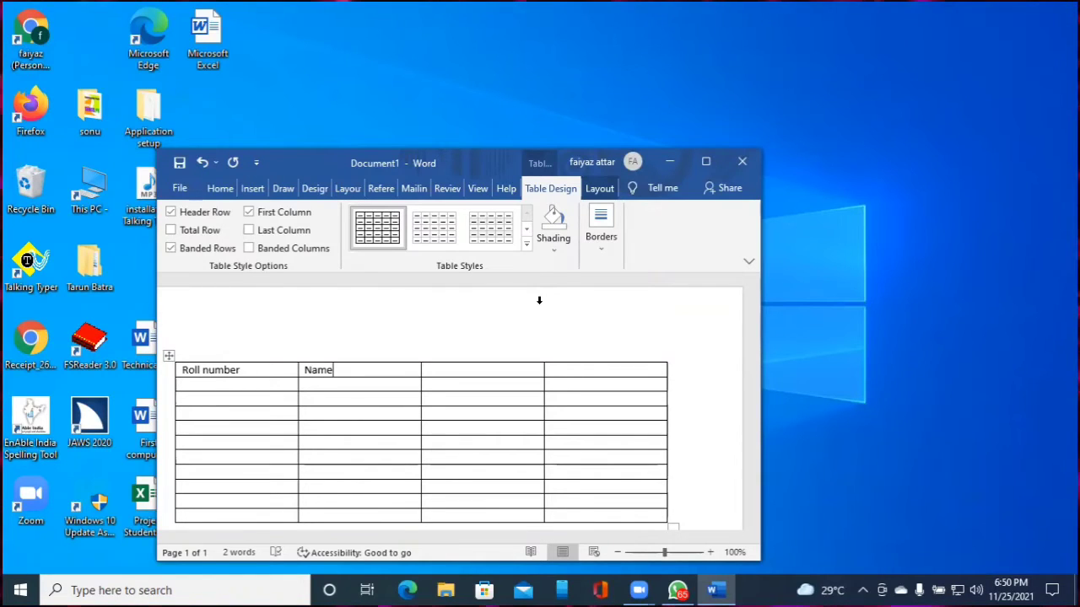
Fill the last two header cells with 'Email ID' and 'Mobile number', fixing a typo
key("Tab")
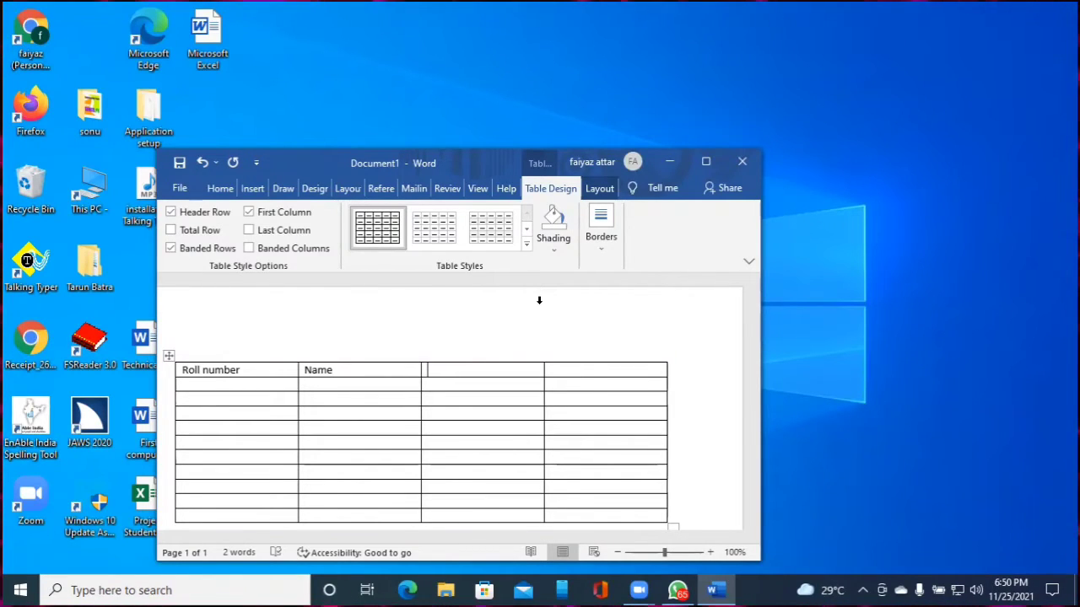
type("Ema")
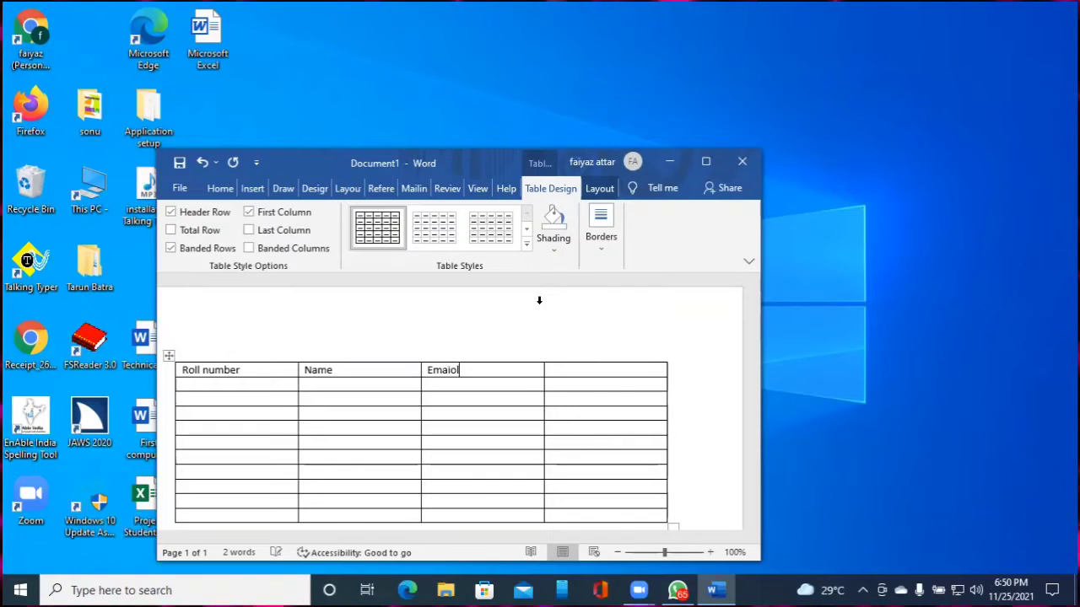
type("iol")
key("BackSpace")
key("BackSpace")
key("BackSpace")
key("BackSpace")
key("BackSpace")
key("BackSpace")
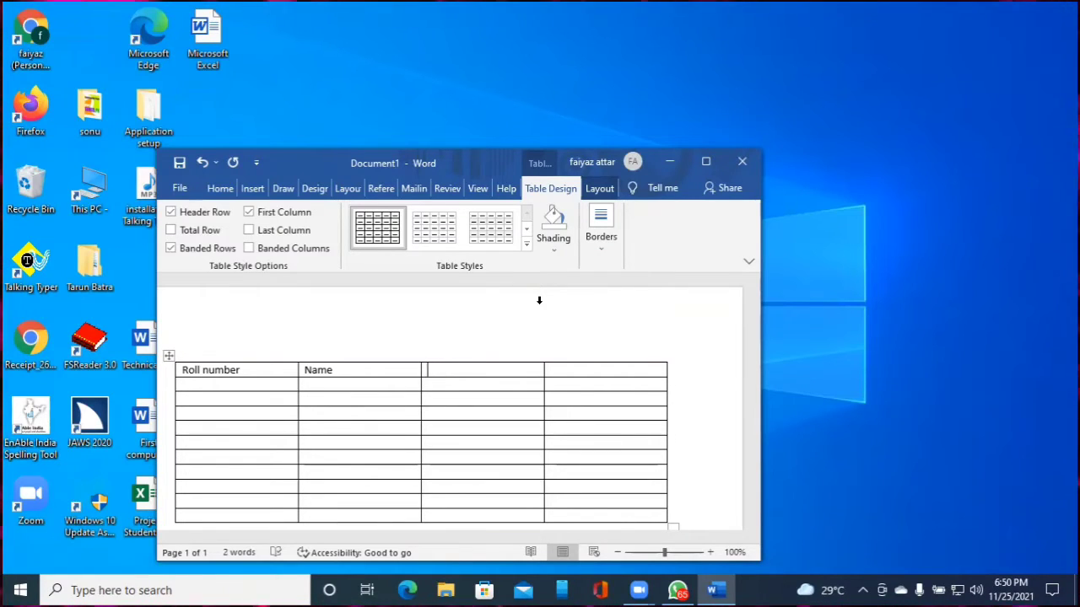
type("Email")
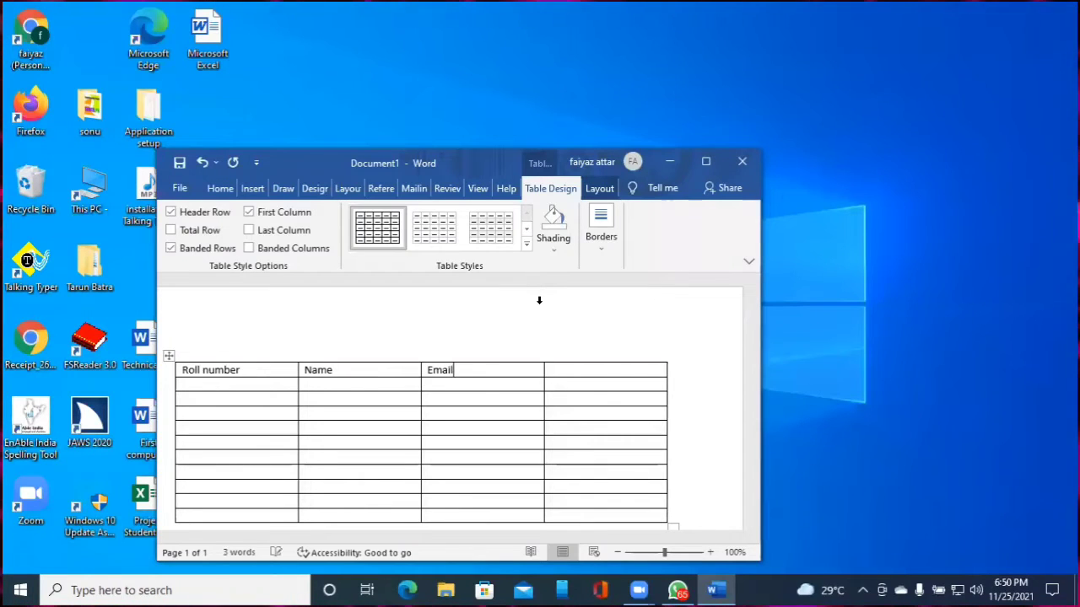
type(" ID")
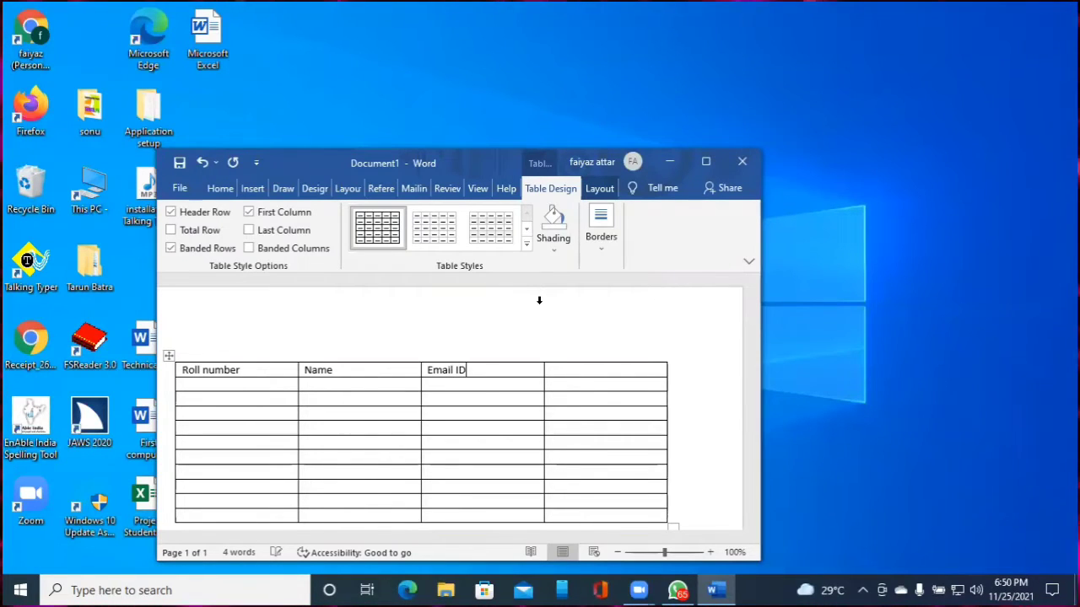
key("Tab")
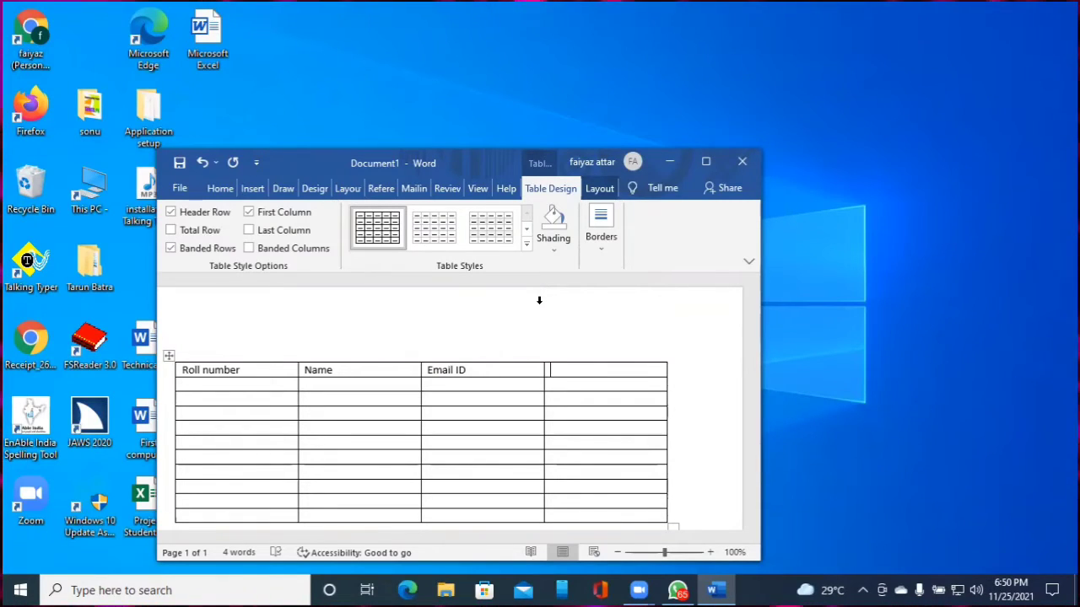
type("Mobile ")
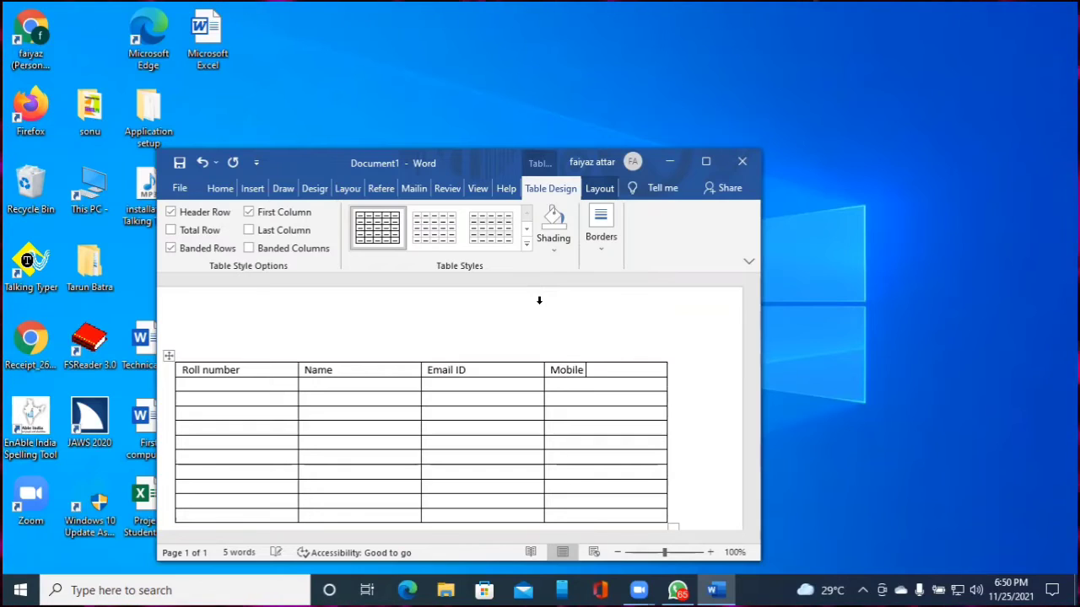
type("number")
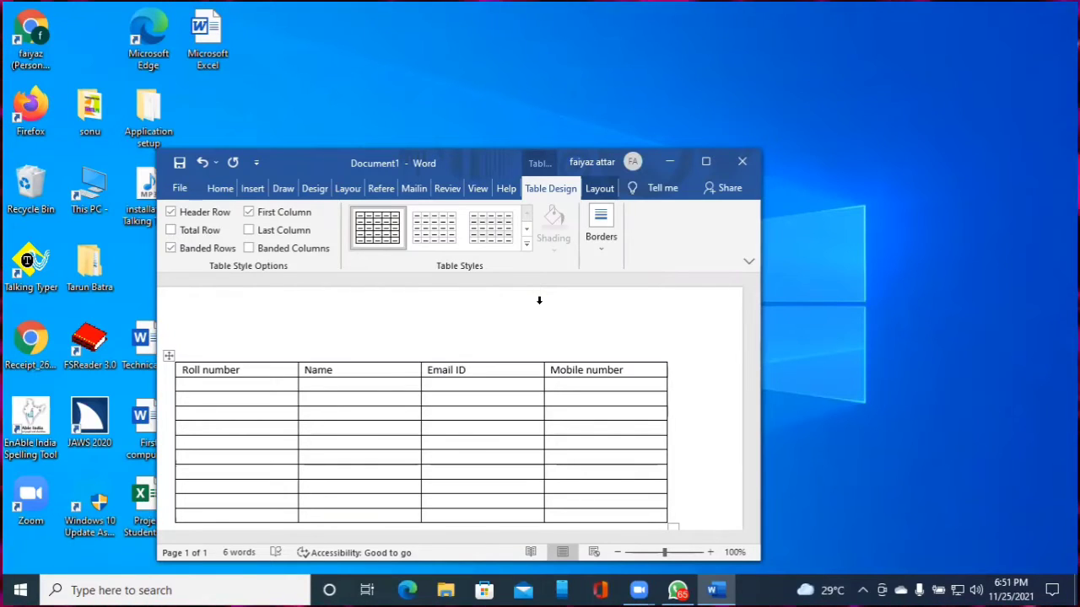
Enter roll number 101 and the student's name in the first data row
key("ctrl+Home")
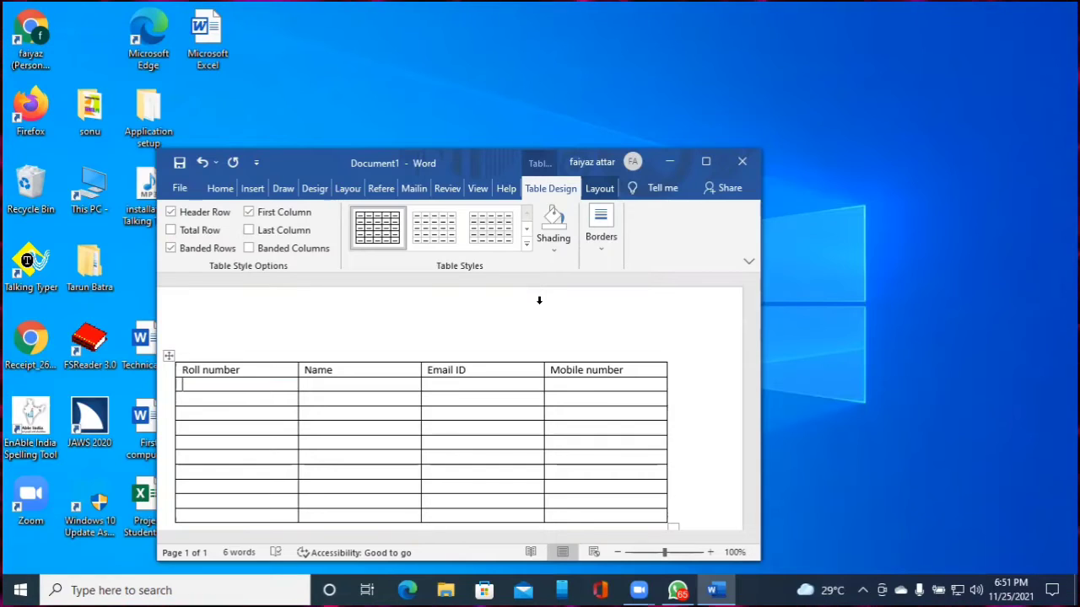
type("1010")
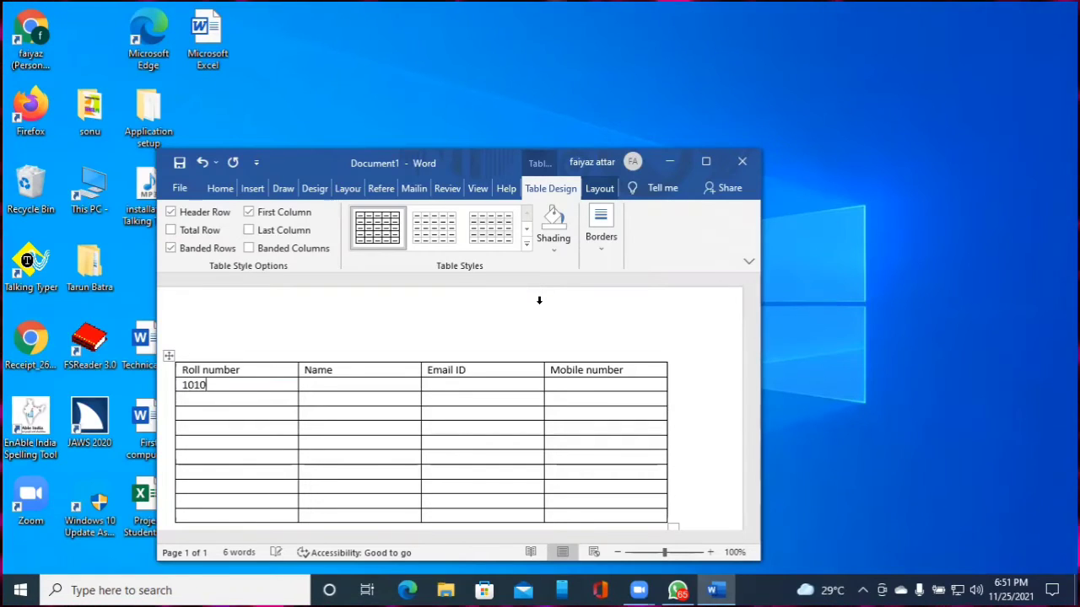
key("BackSpace")
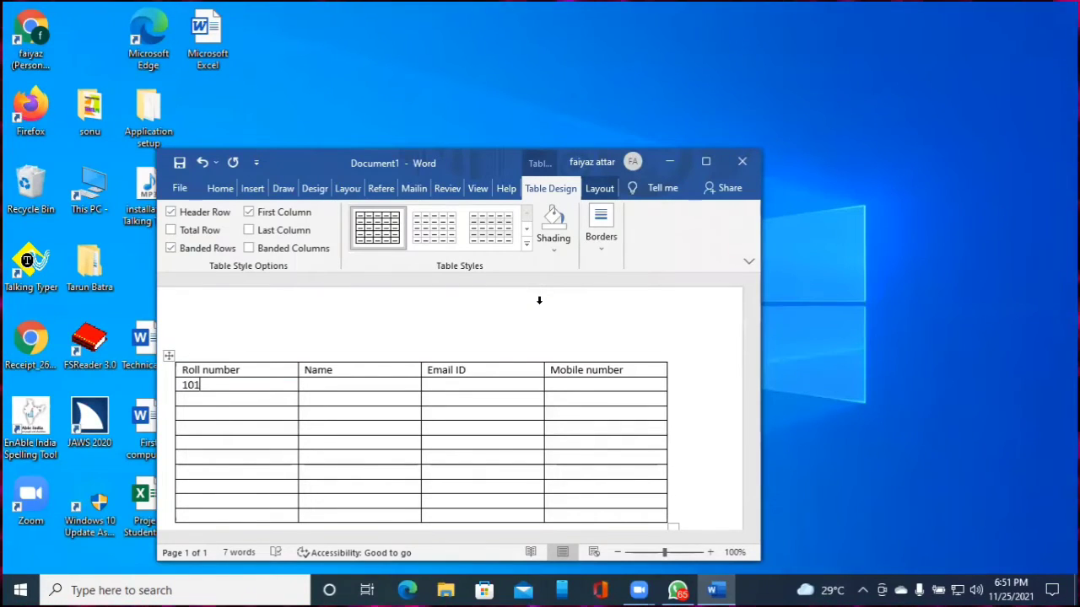
key("Tab")
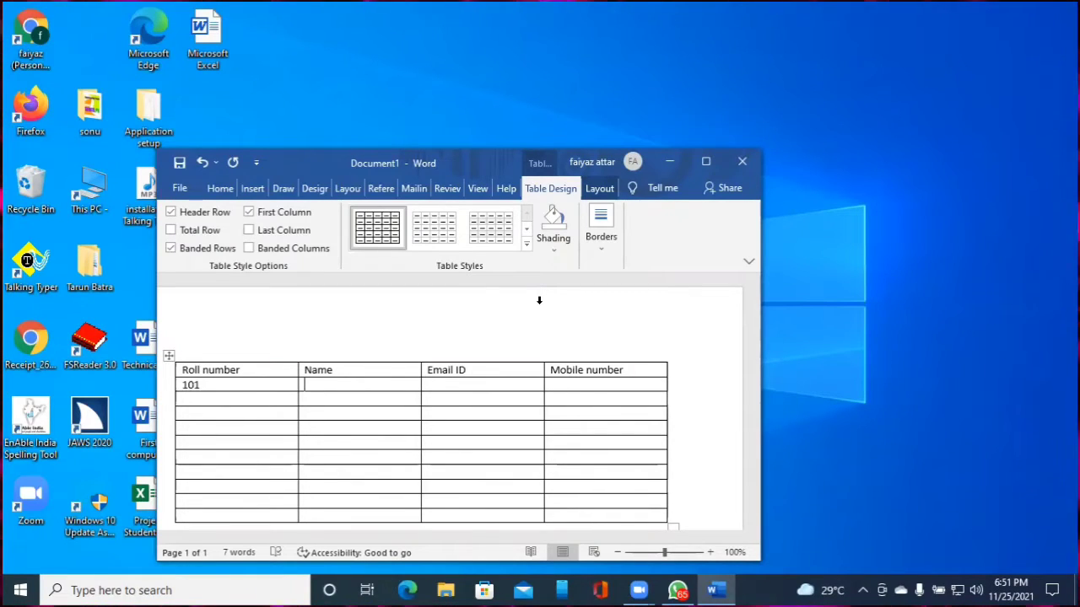
key("Up")
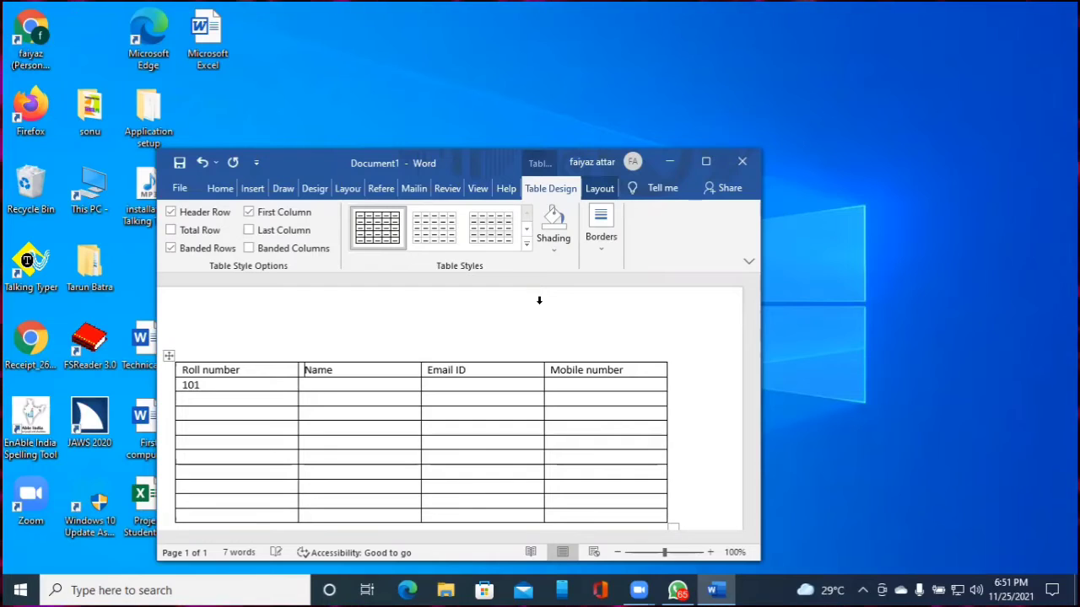
key("Down")
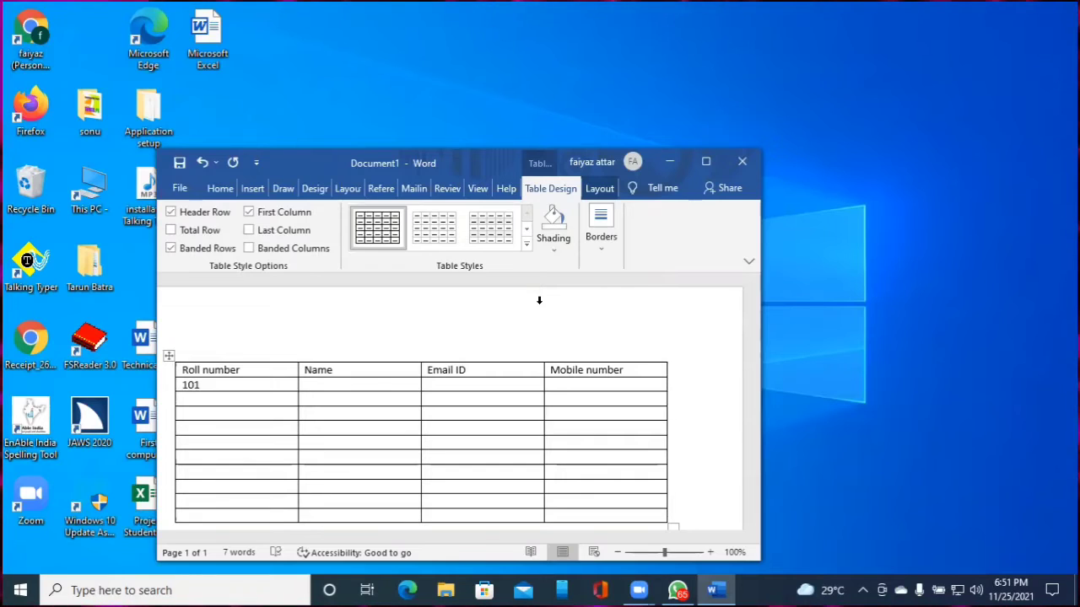
type("Faiyaz")
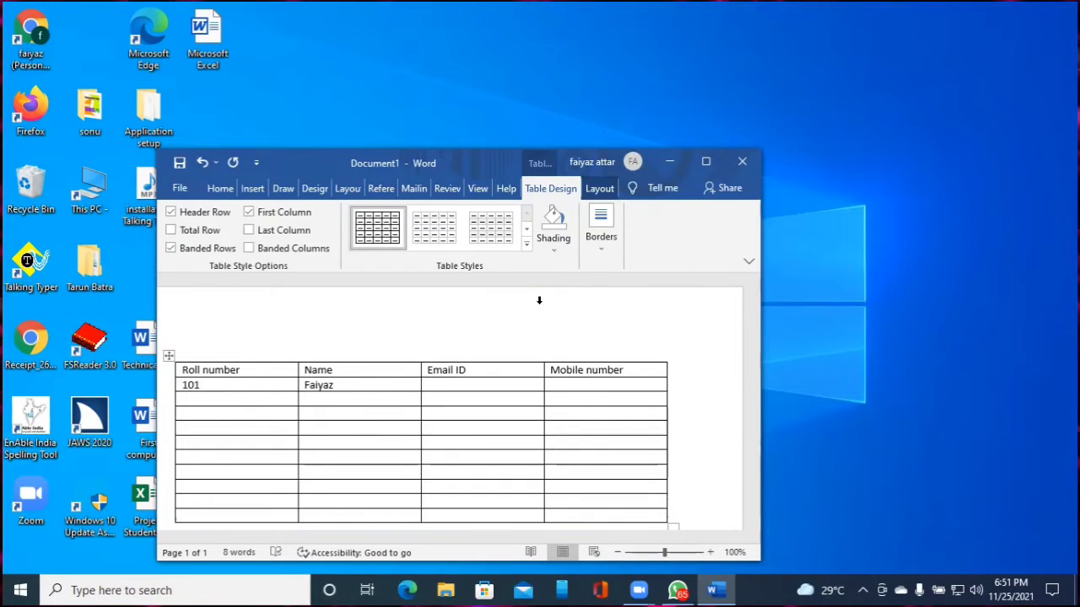
Add the student's e-mail address and mobile number to row 101
key("Up")
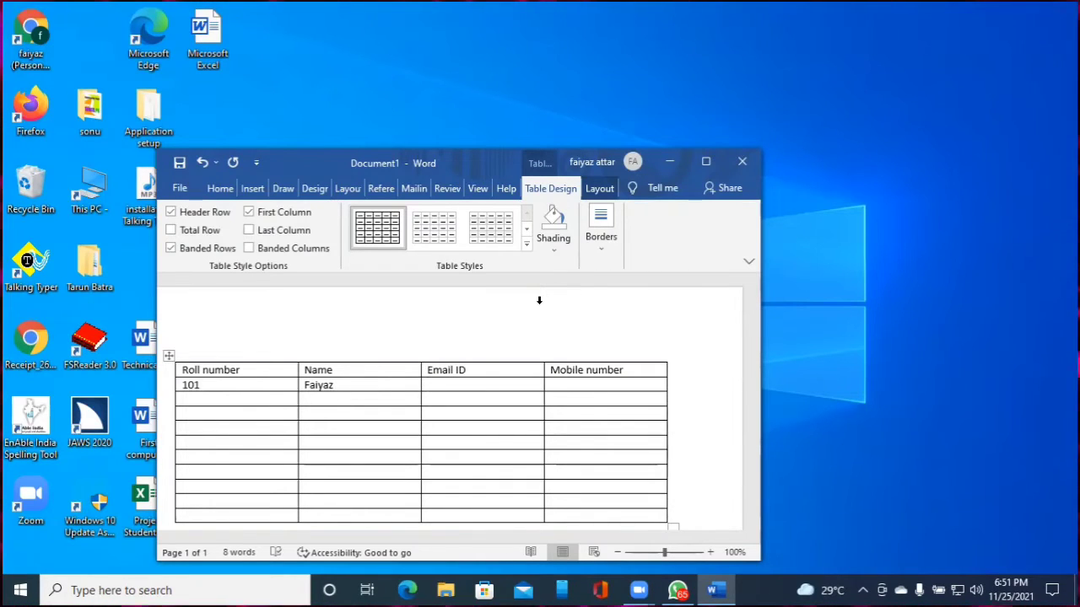
key("Down")
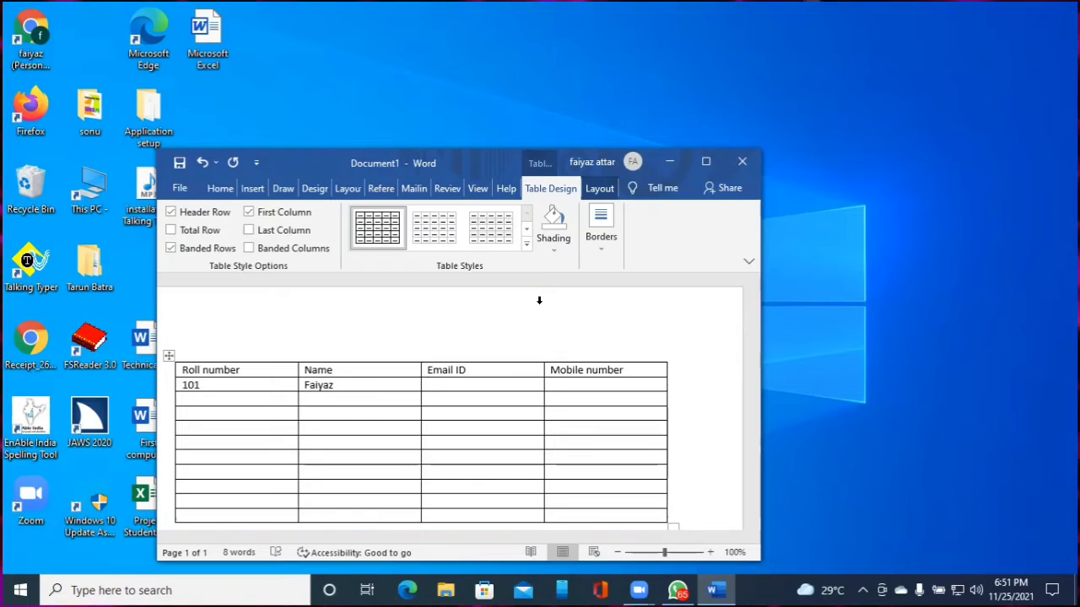
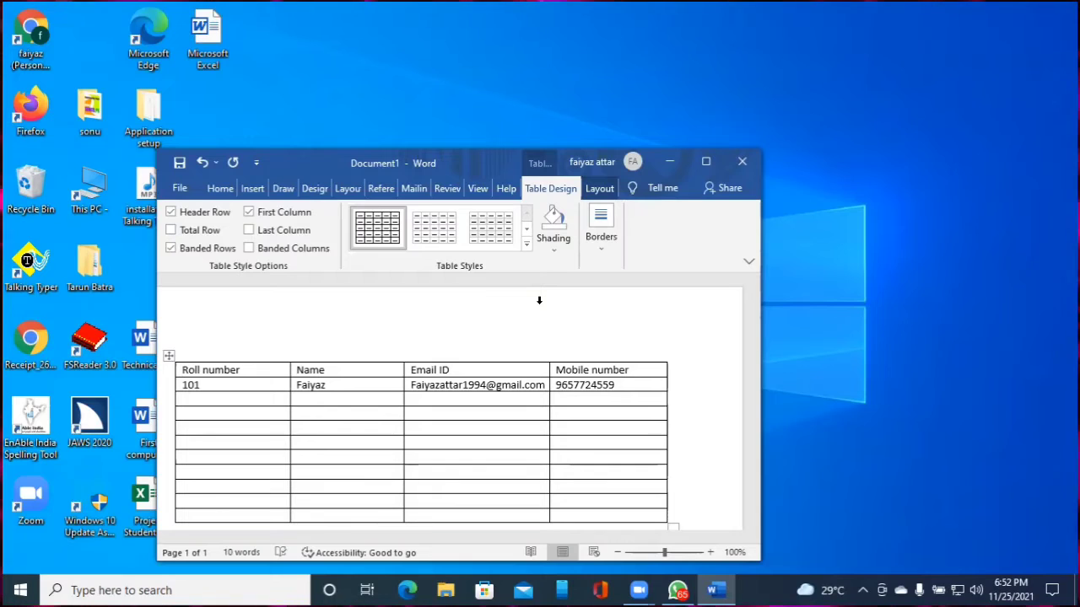
key("ctrl+Home")
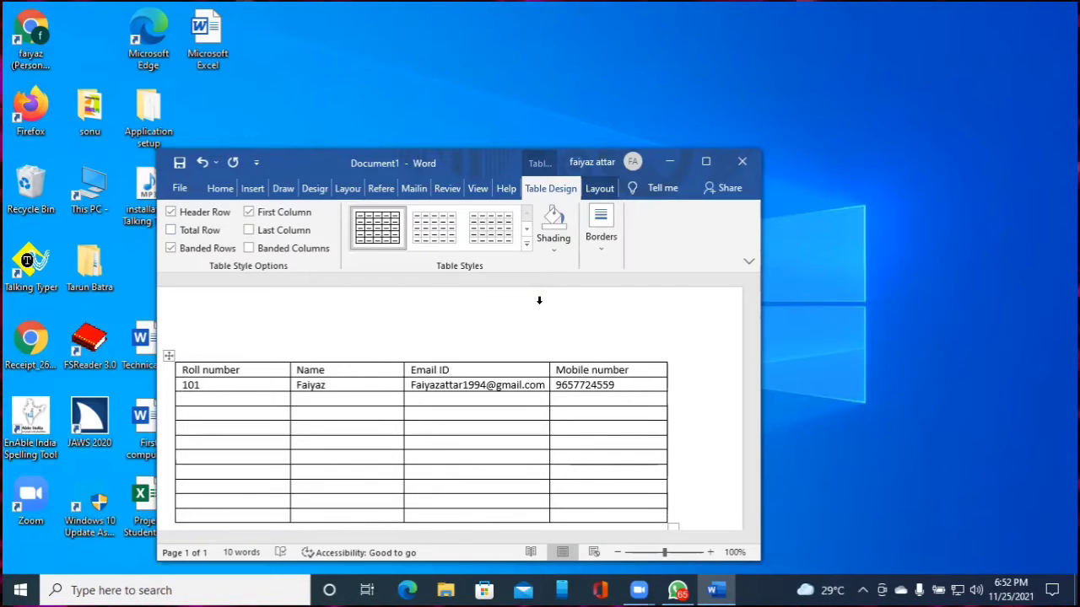
key("Down")
key("Down")
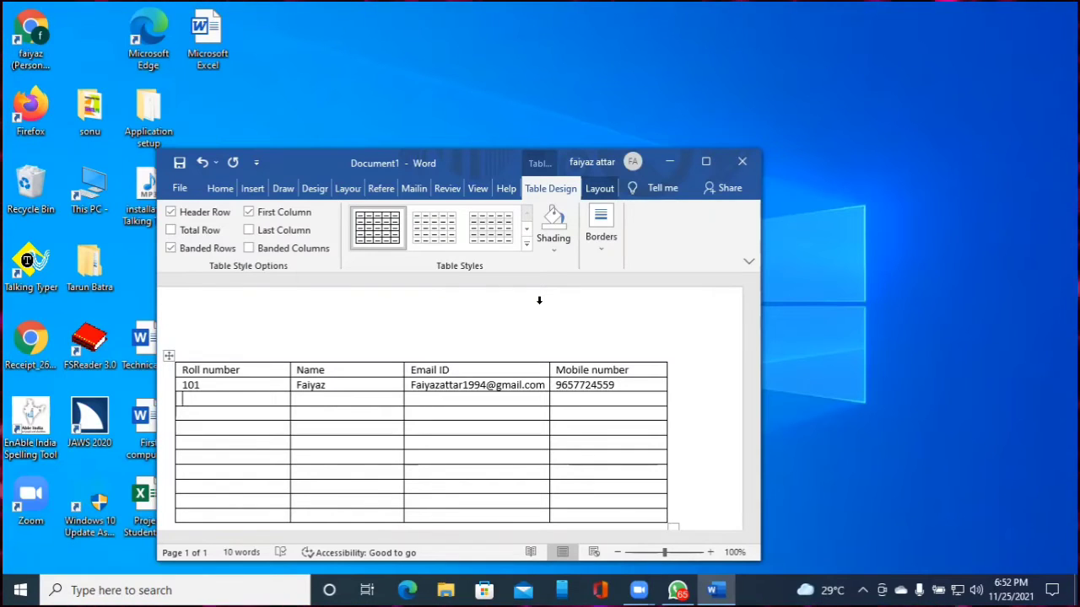
Complete row 102 with its roll number, the student's e-mail address and mobile number
type("102")
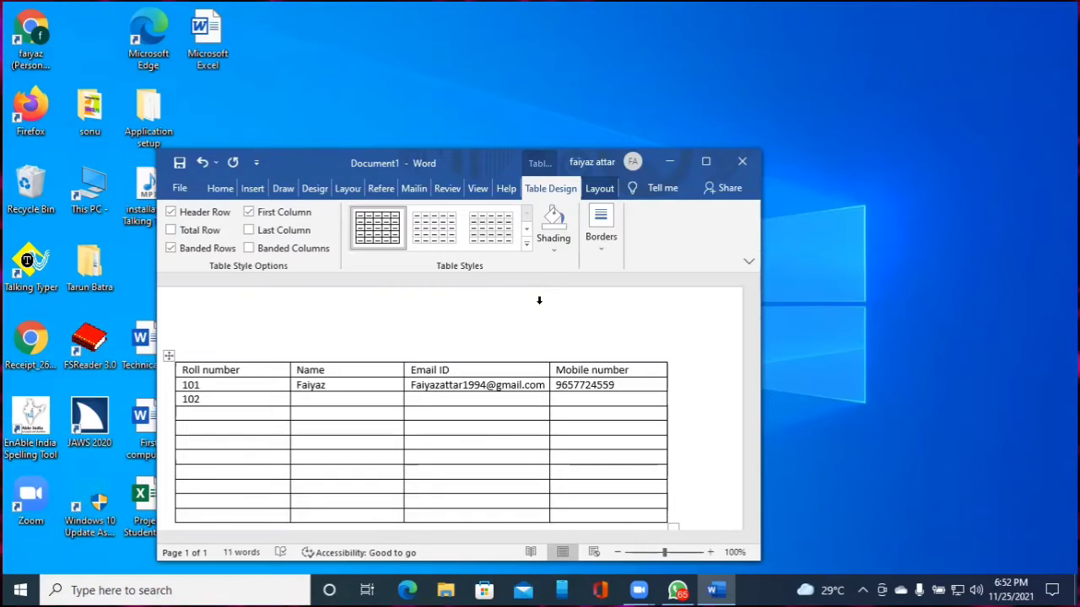
key("BackSpace")
key("BackSpace")
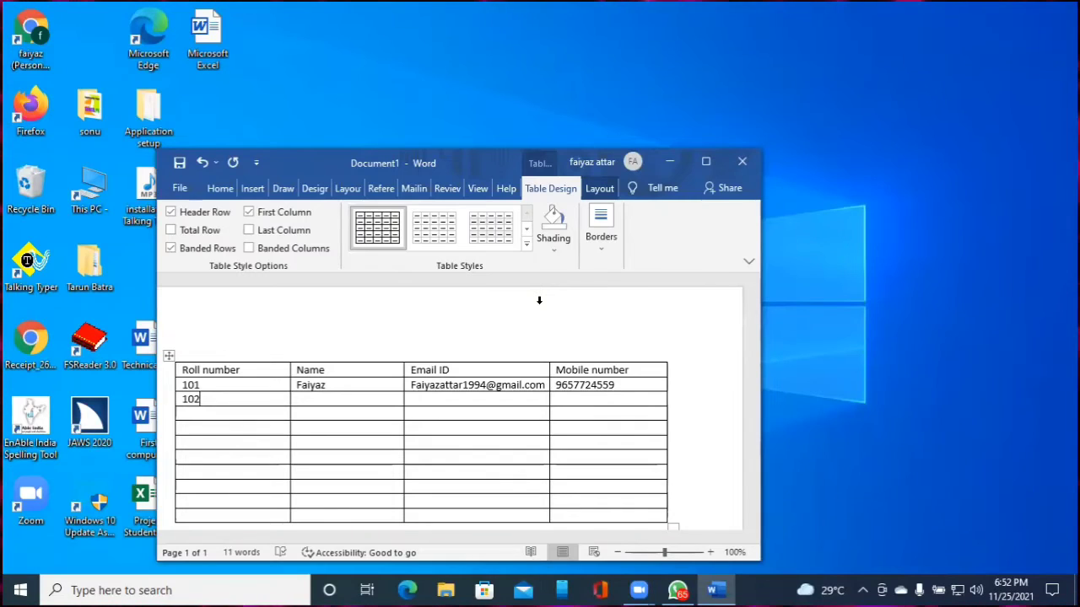
key("BackSpace")
key("BackSpace")
key("BackSpace")
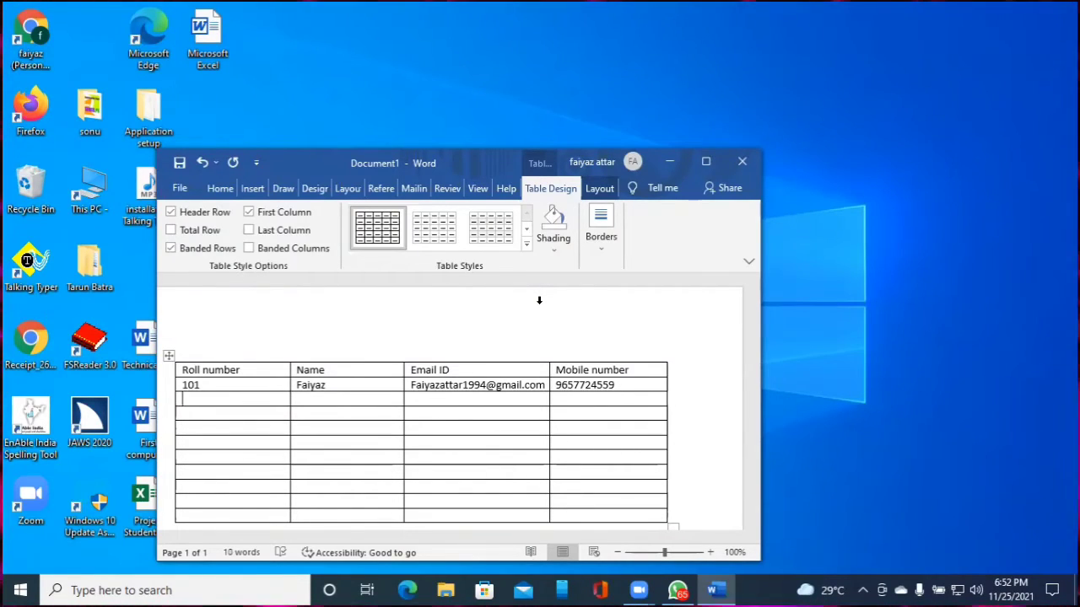
type("102")
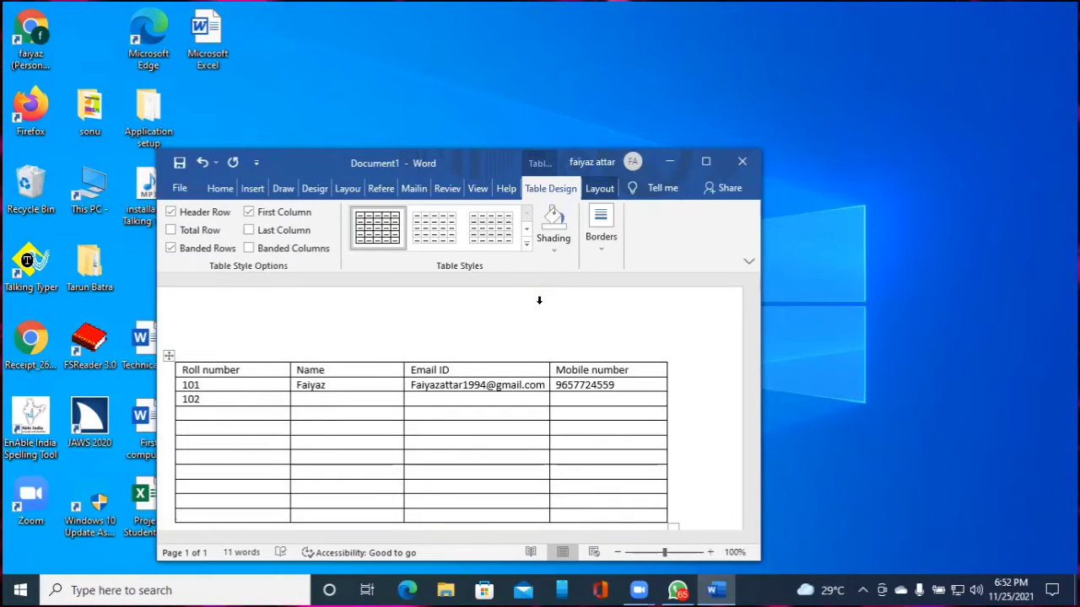
key("Tab")
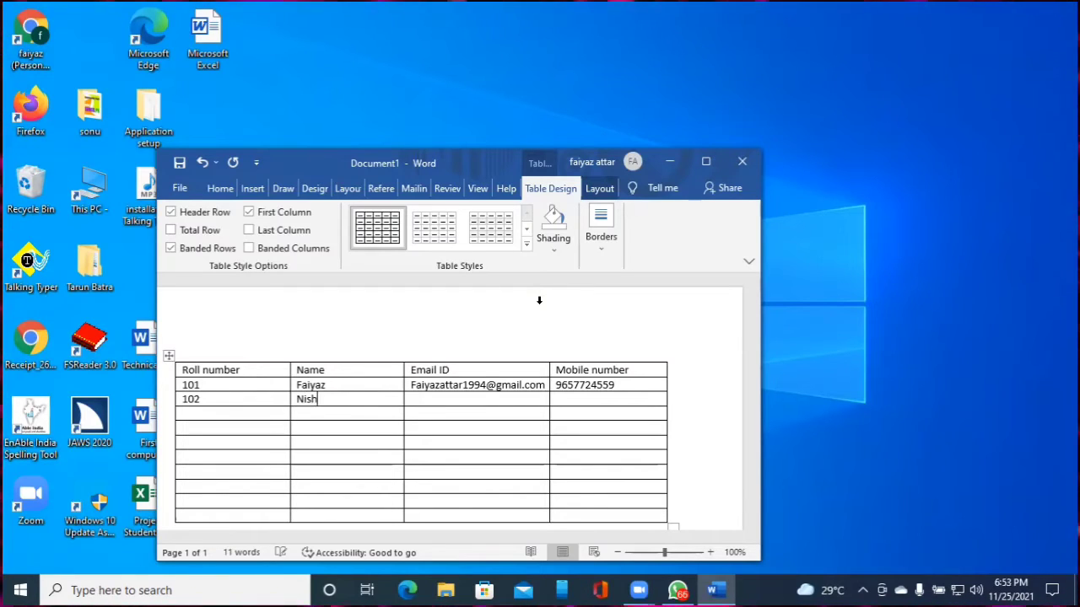
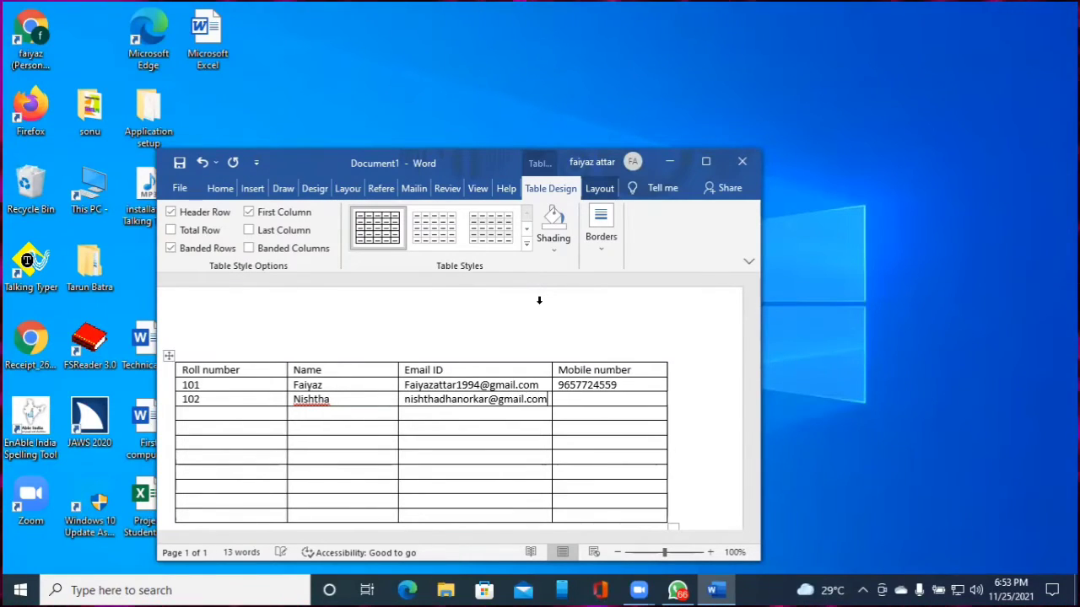
key("Tab")
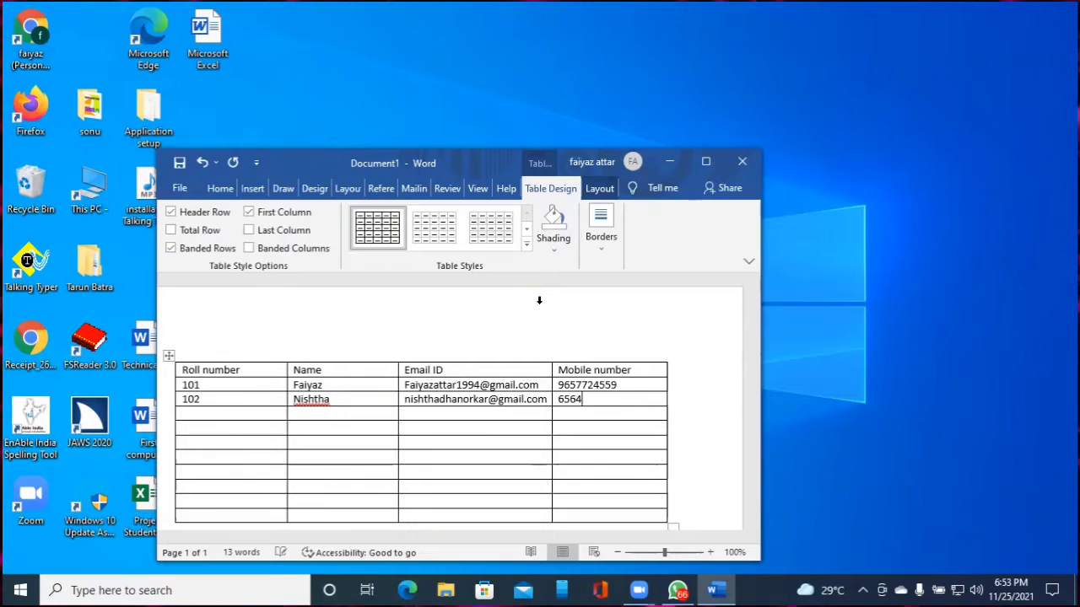
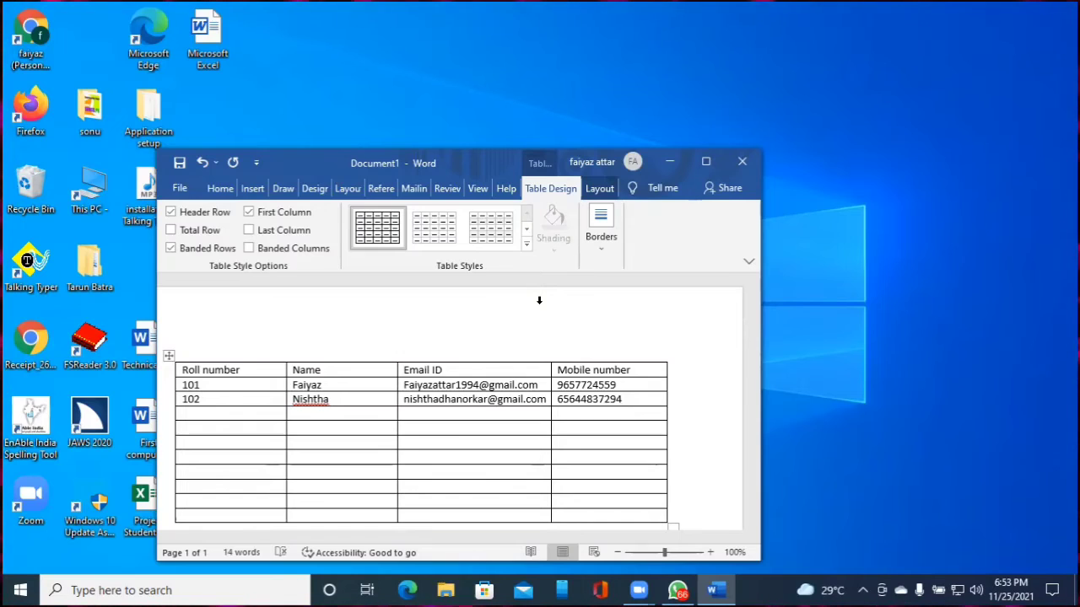
key("Left")
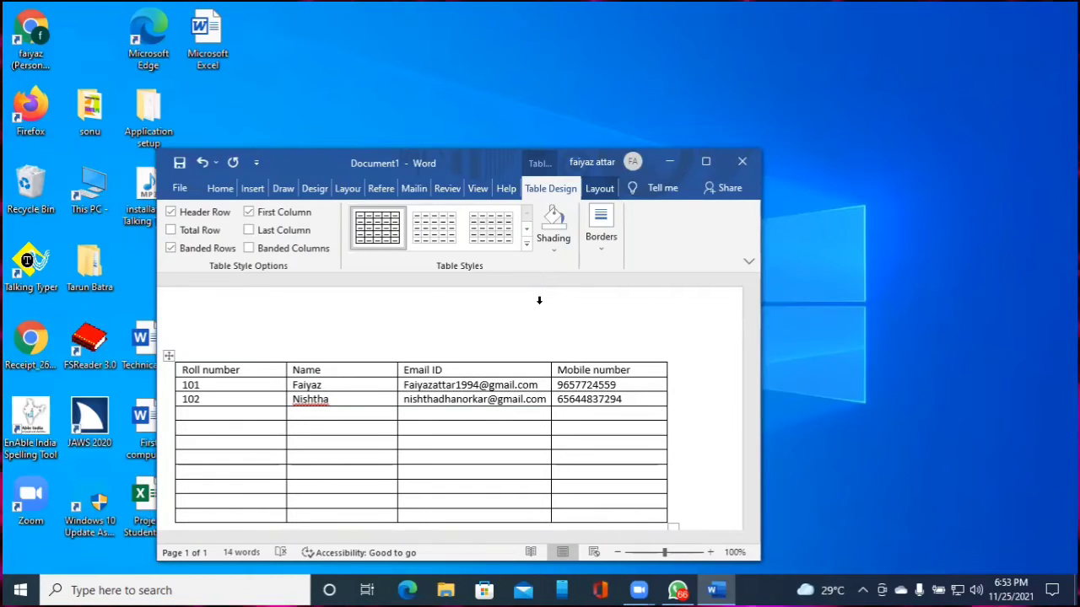
key("ctrl+Home")
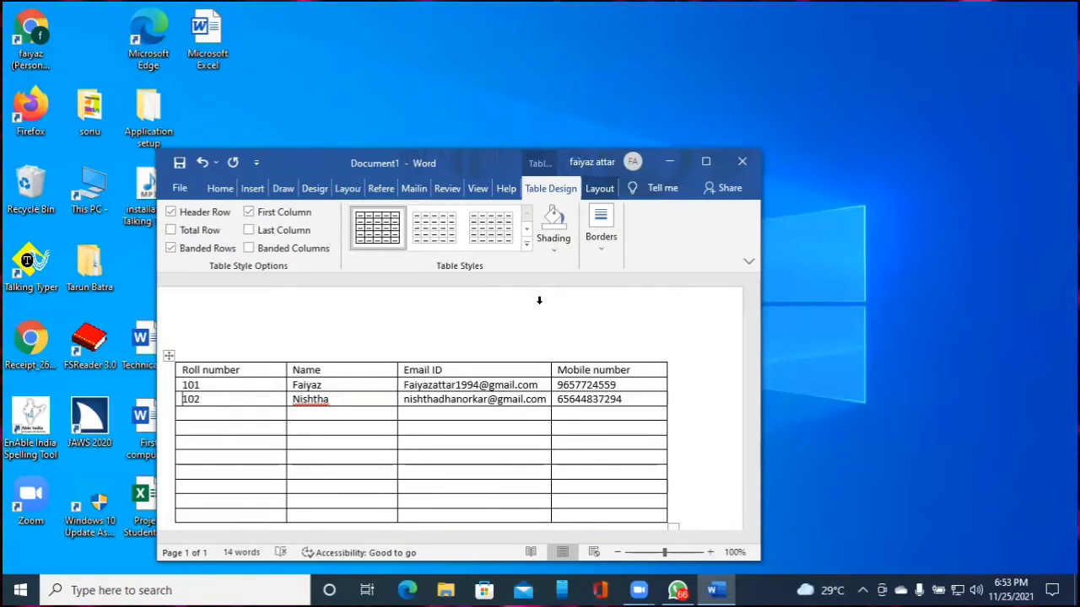
key("Down")
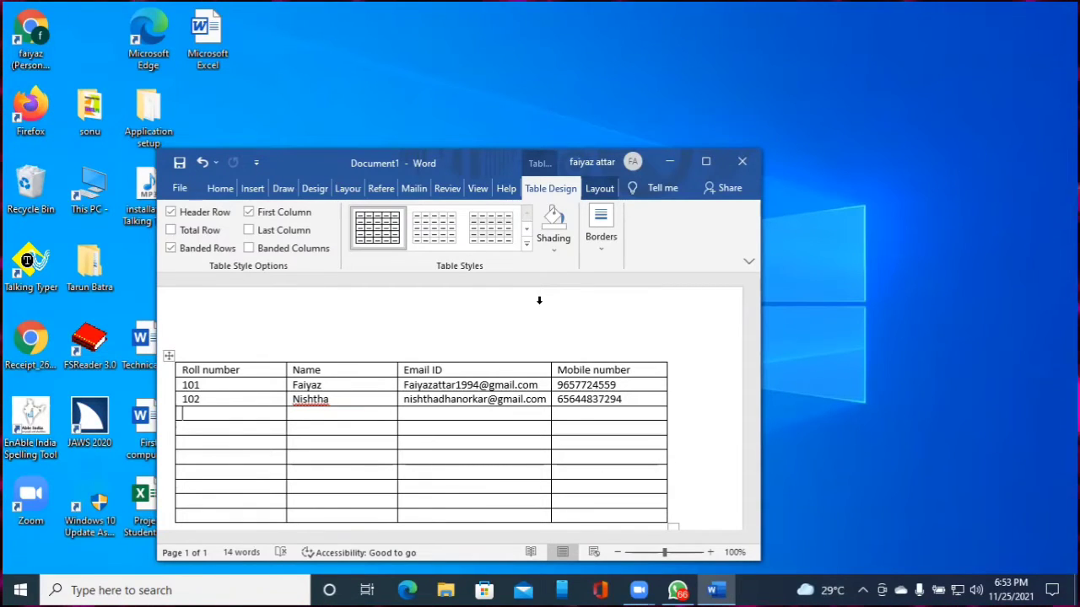
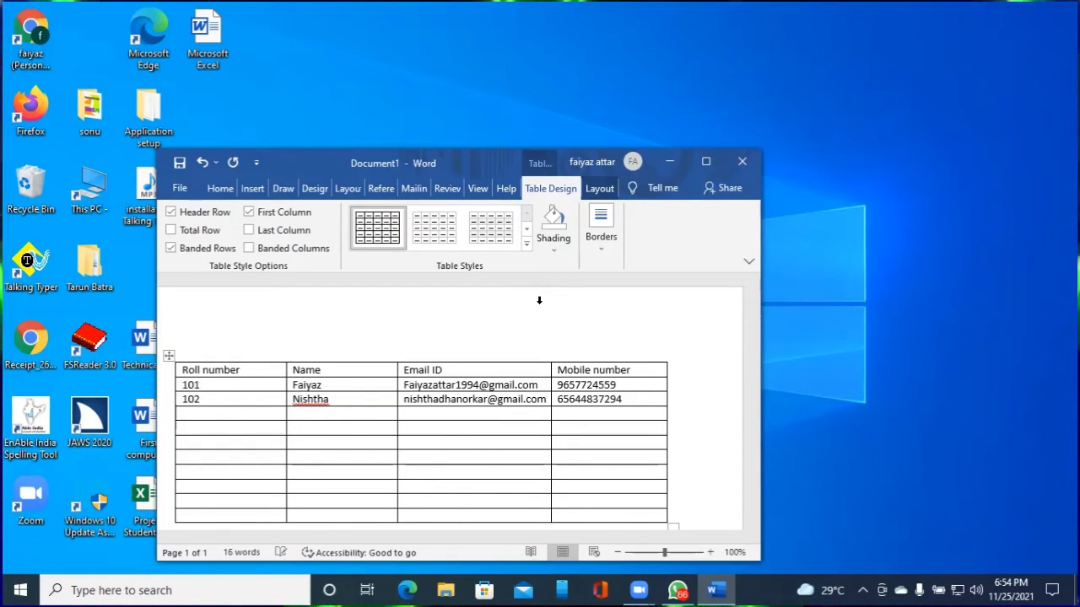
Replace the misplaced name with roll number 103 and enter the student's full name beside it
key("Tab")
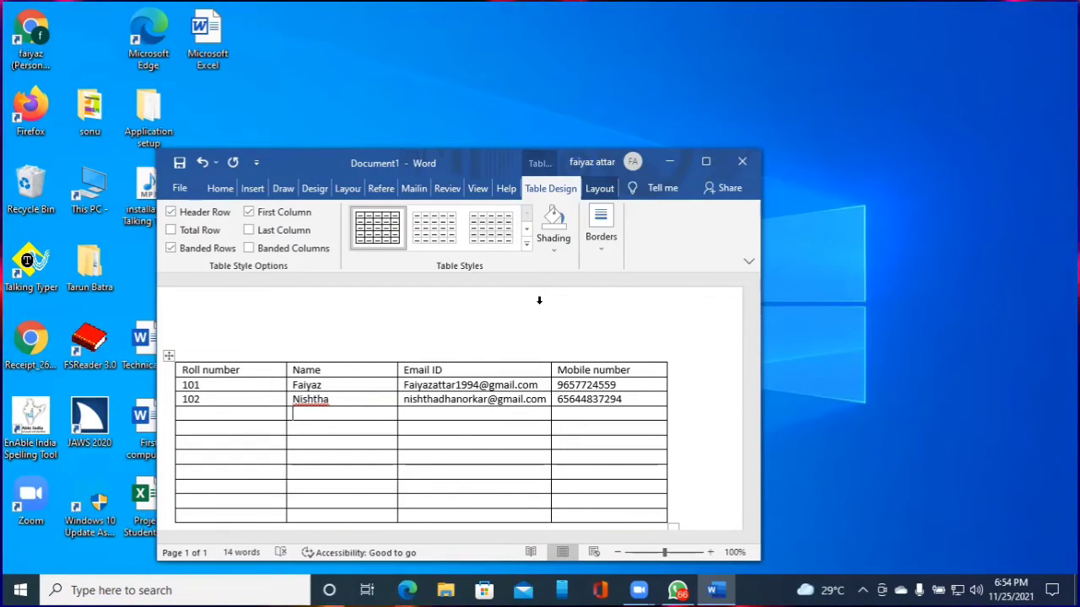
key("shift+Tab")
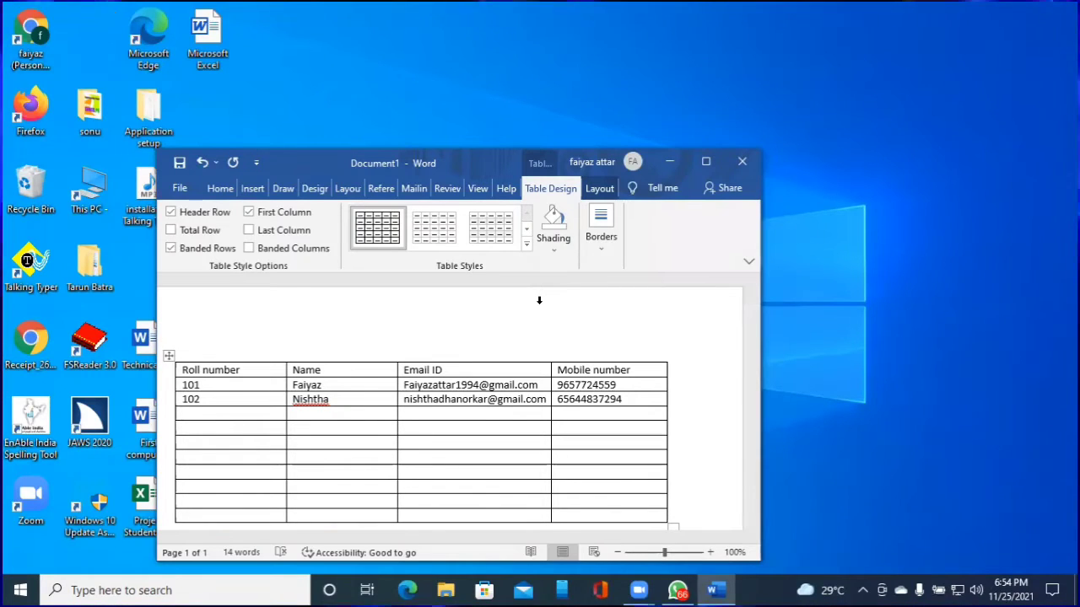
type("10")
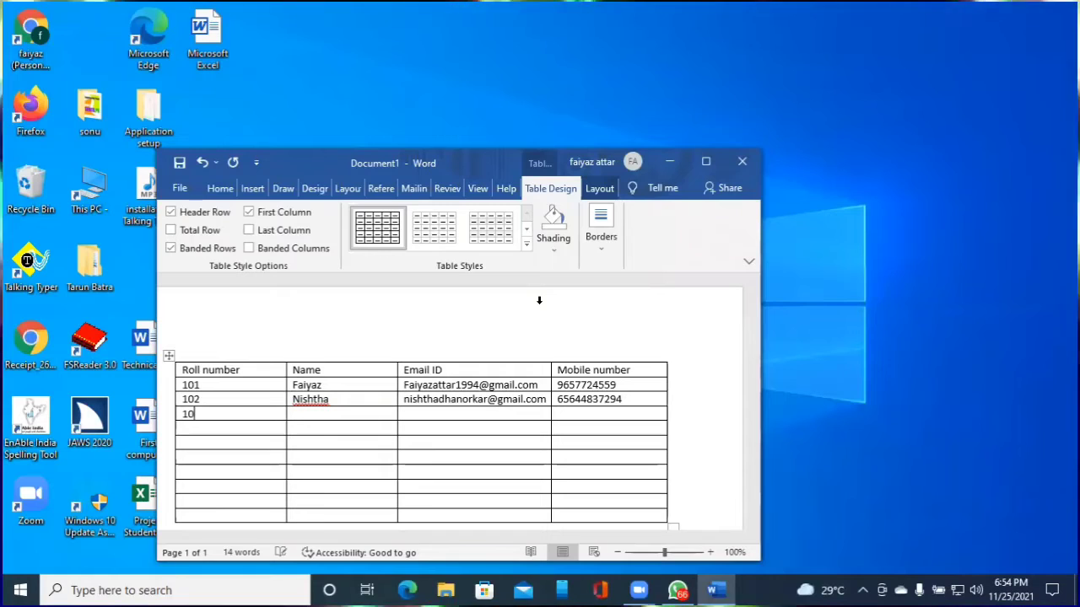
type("3")
key("Tab")
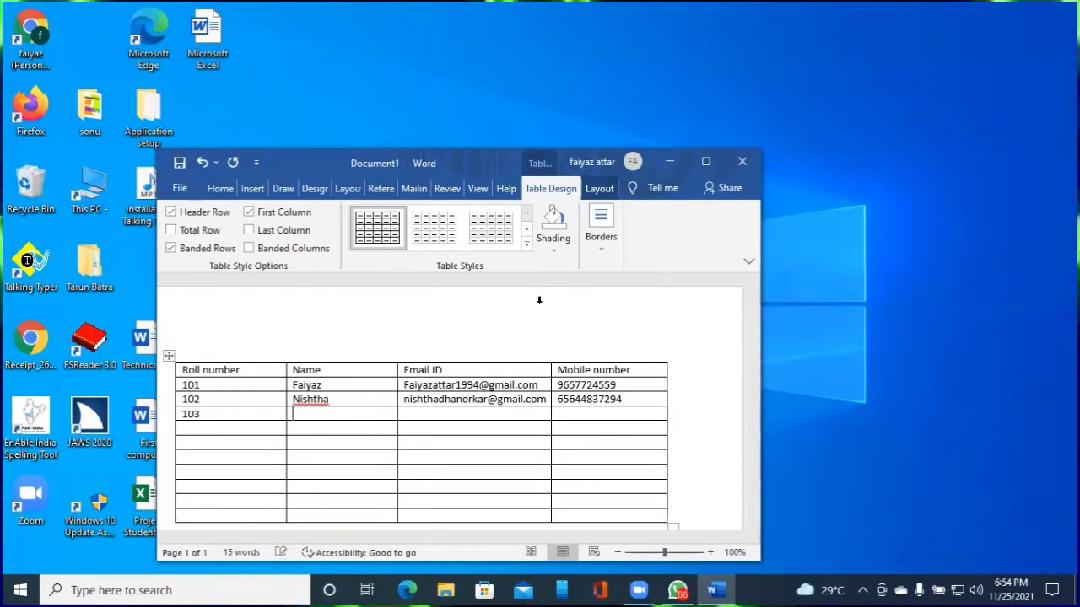
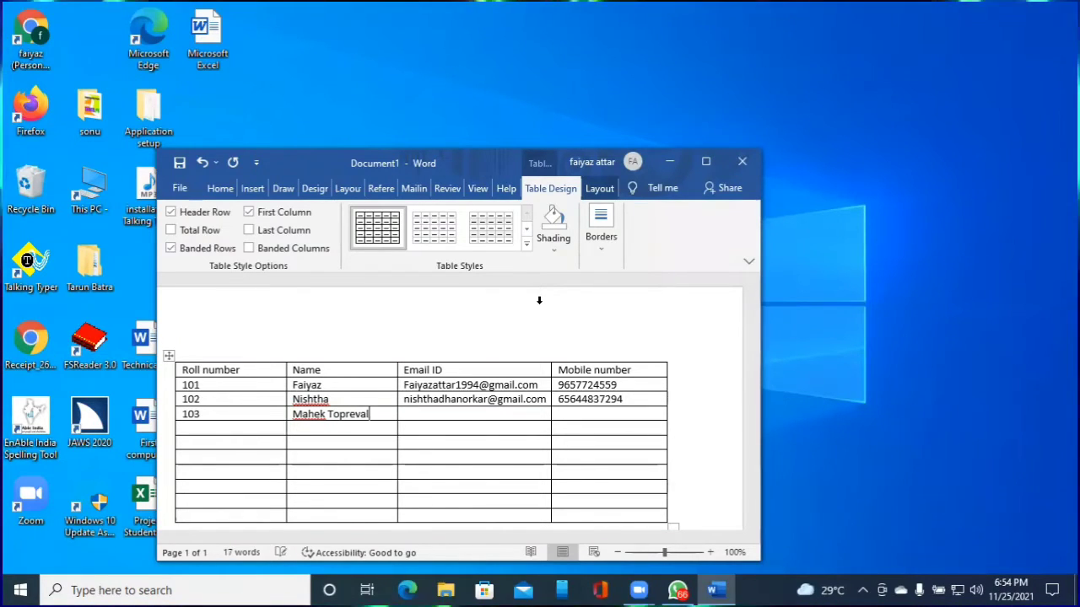
key("Tab")
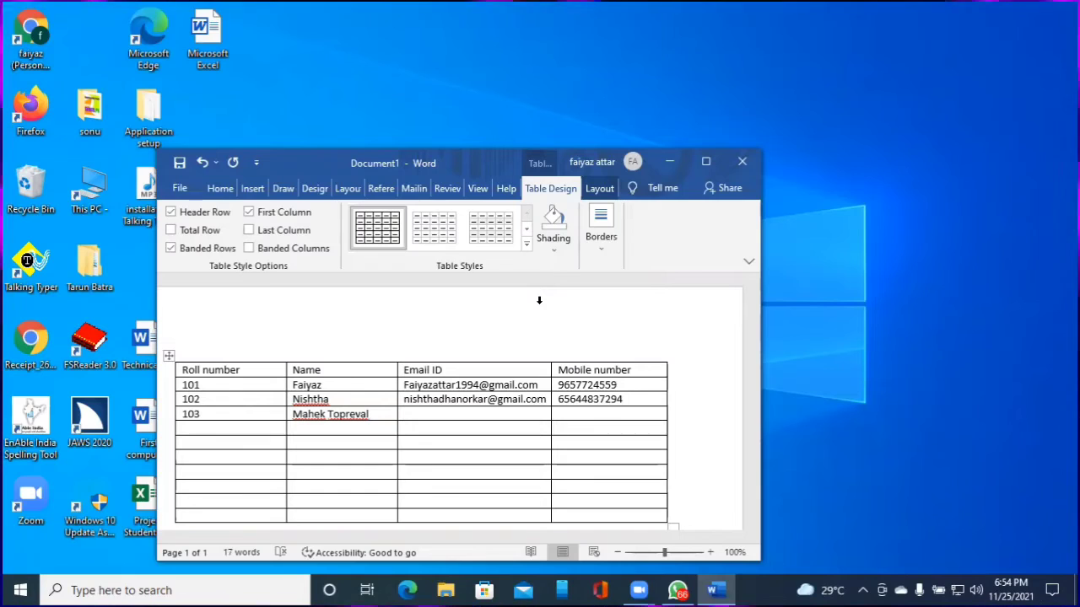
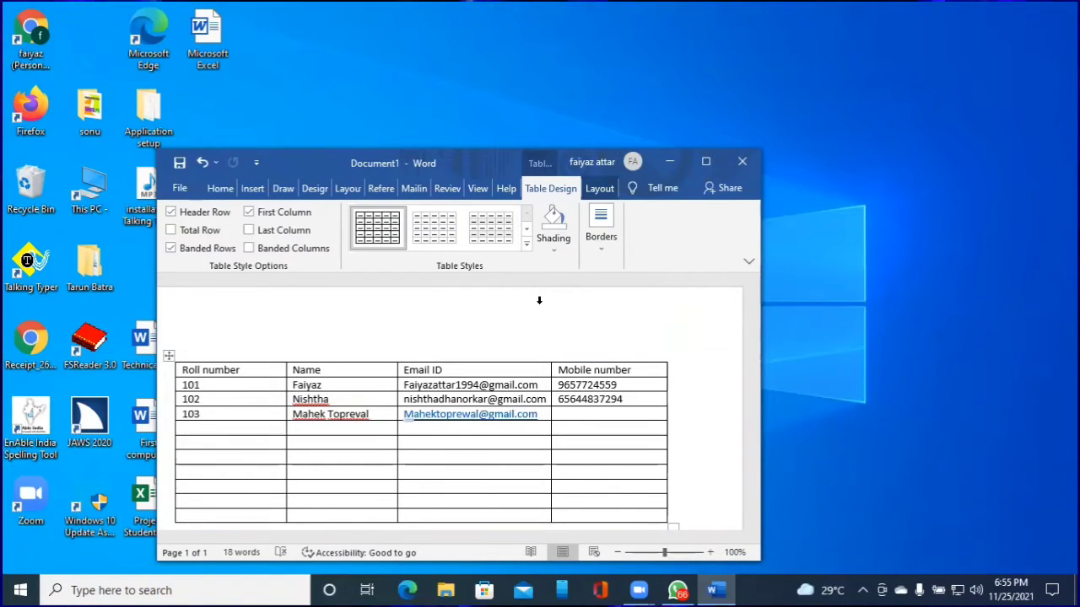
Enter the student's e-mail address and mobile number in row 103
key("Tab")
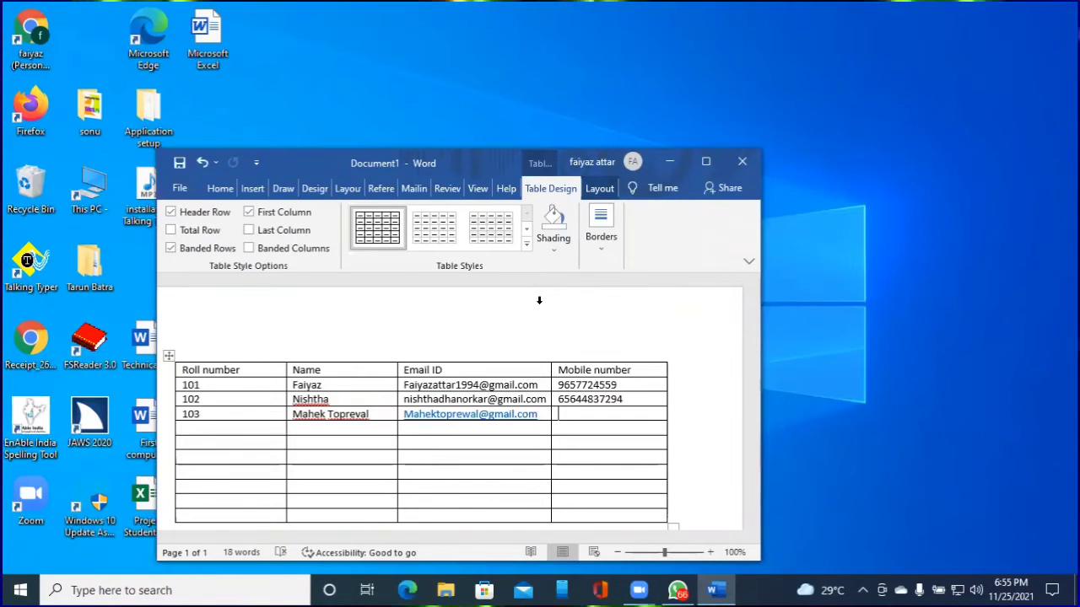
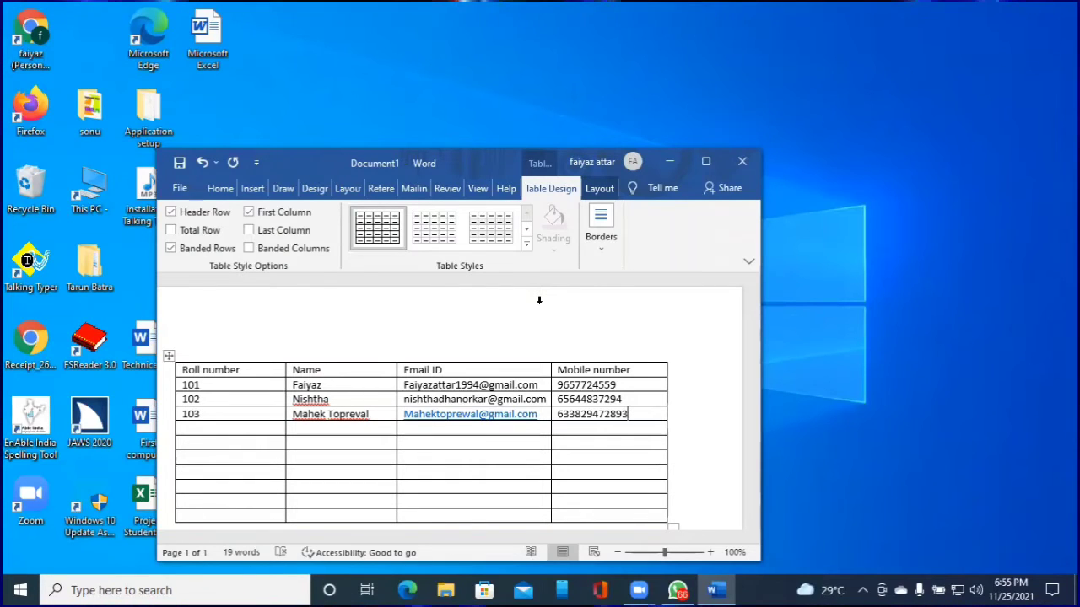
key("Left")
key("Left")
key("Left")
key("Left")
key("Left")
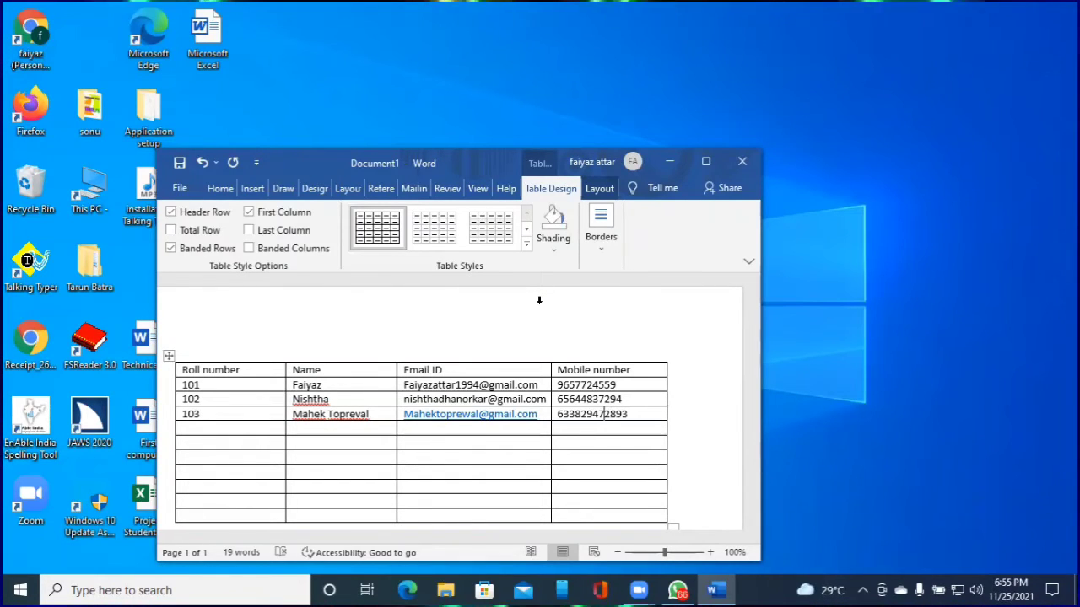
key("ctrl+Home")
key("Down")
key("Down")
key("Down")
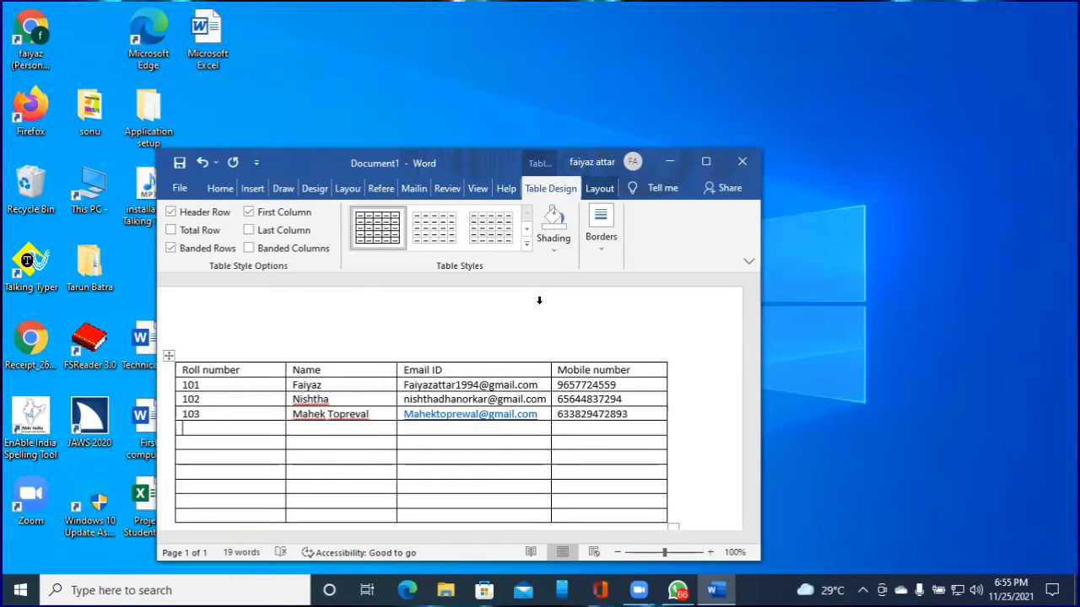
key("Down")
Clear the misplaced name, then enter roll number 104 and the student's full name
type("Mah")
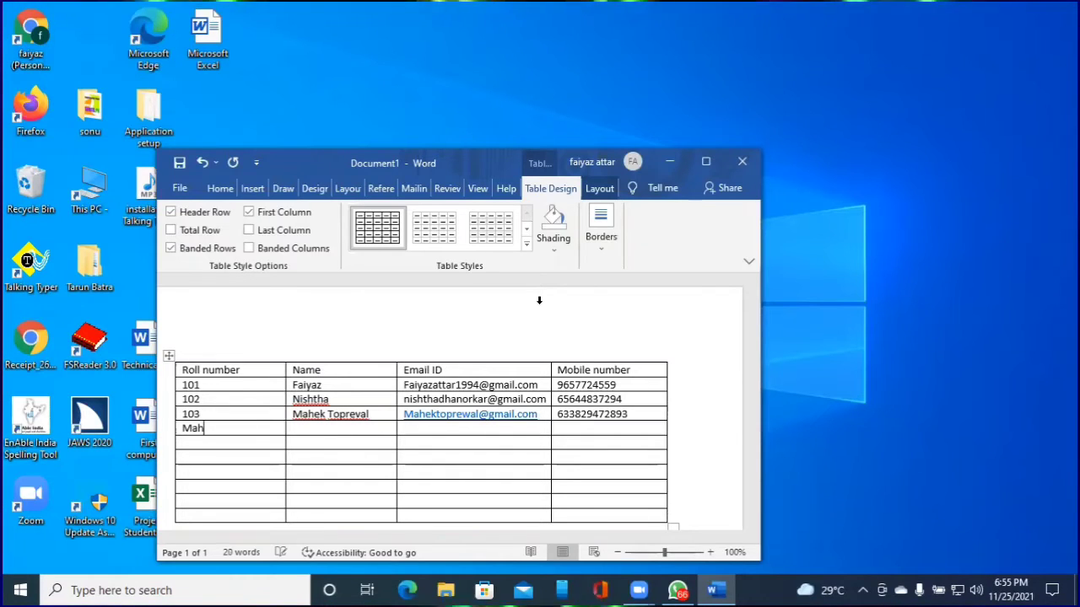
key("BackSpace")
key("BackSpace")
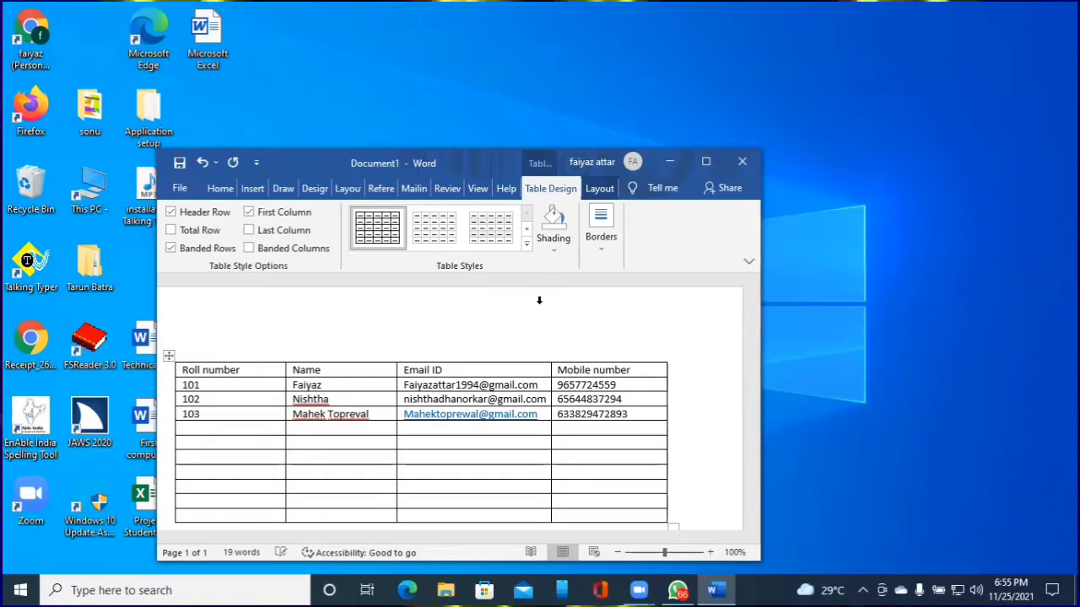
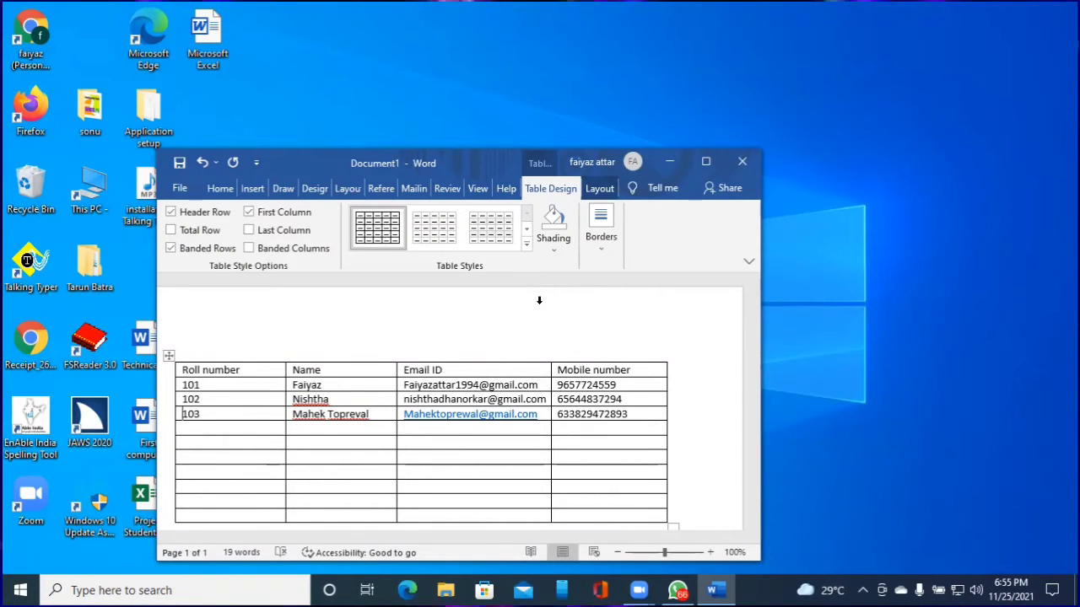
type("104")
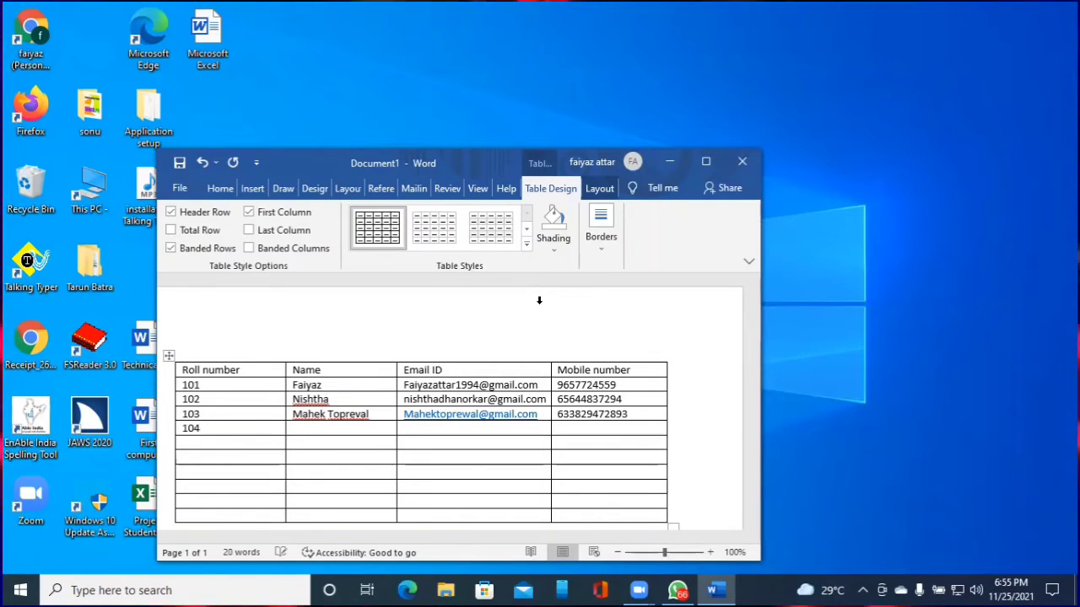
key("Tab")
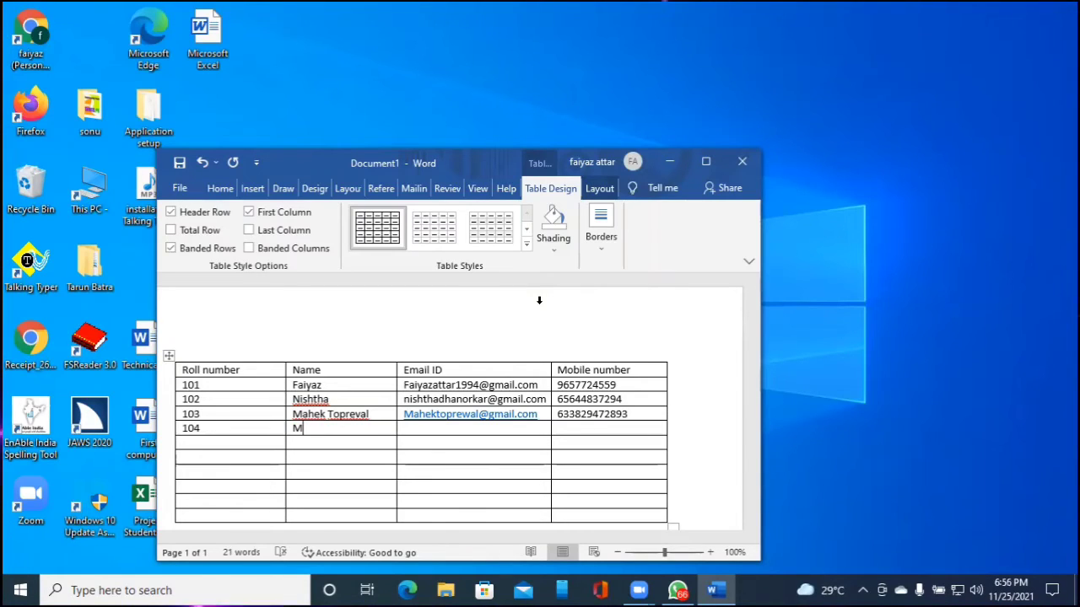
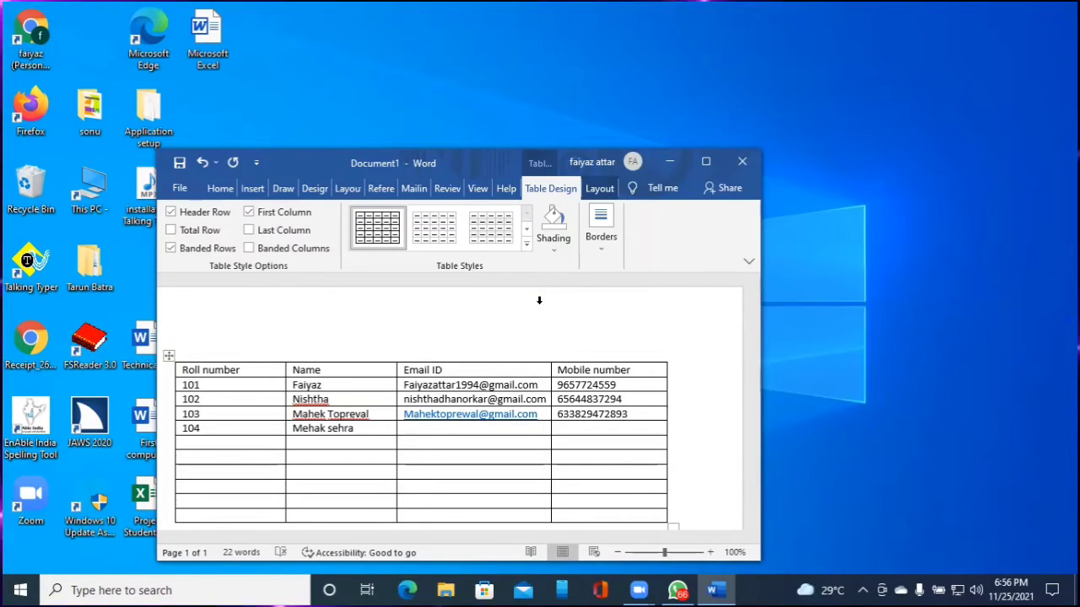
key("Tab")
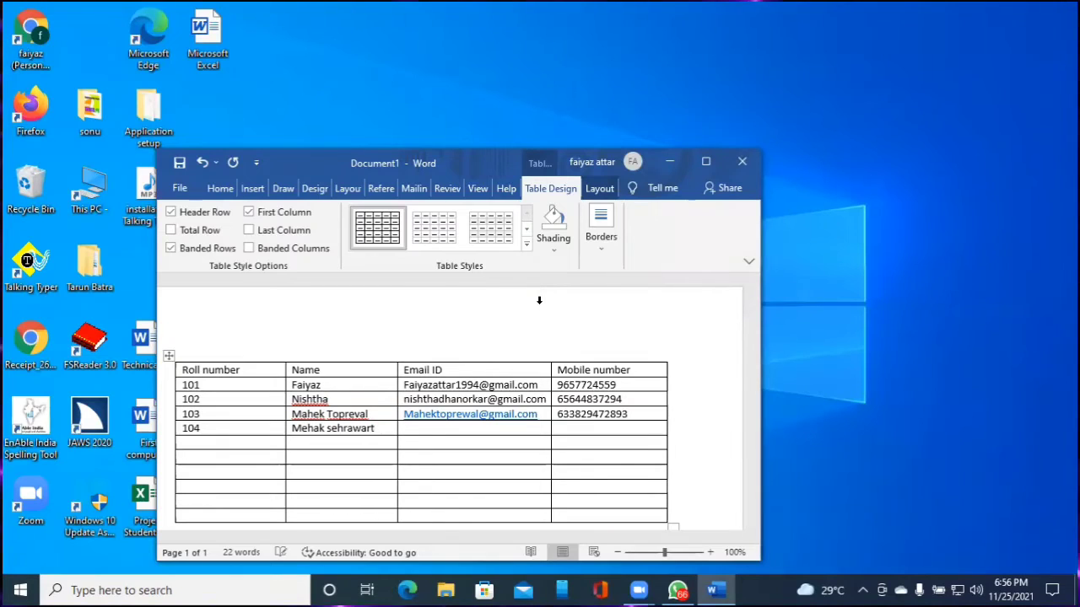
key("Left")
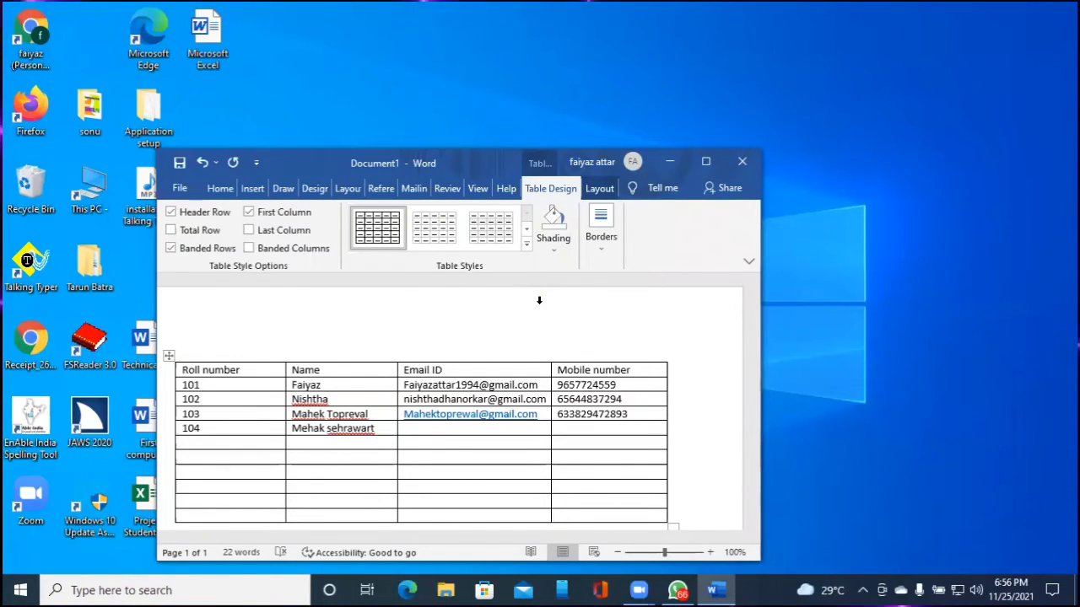
key("ctrl+Home")
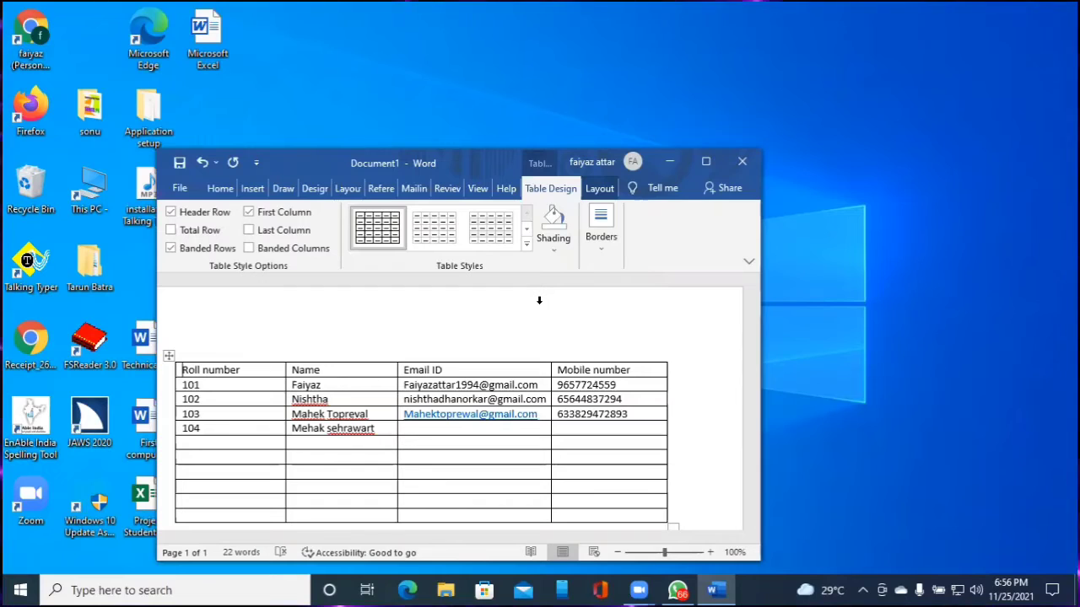
Delete the extra 'r' from the student's surname in row 104's Name cell
key("ctrl+alt+Right")
key("ctrl+alt+Down")
key("ctrl+alt+Down")
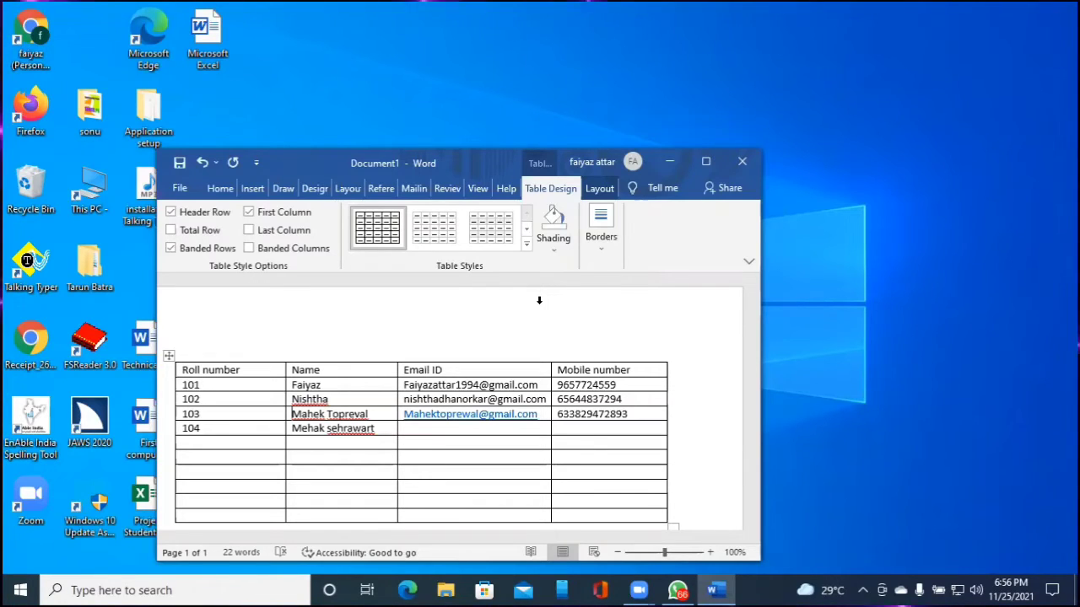
key("ctrl+alt+Down")
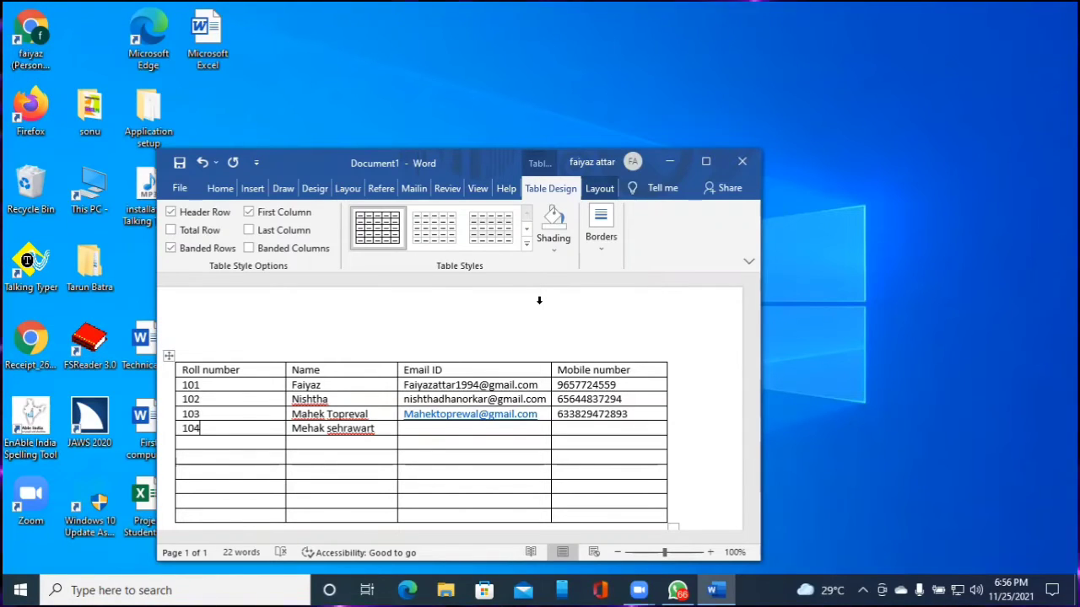
key("Right")
key("ctrl+Right")
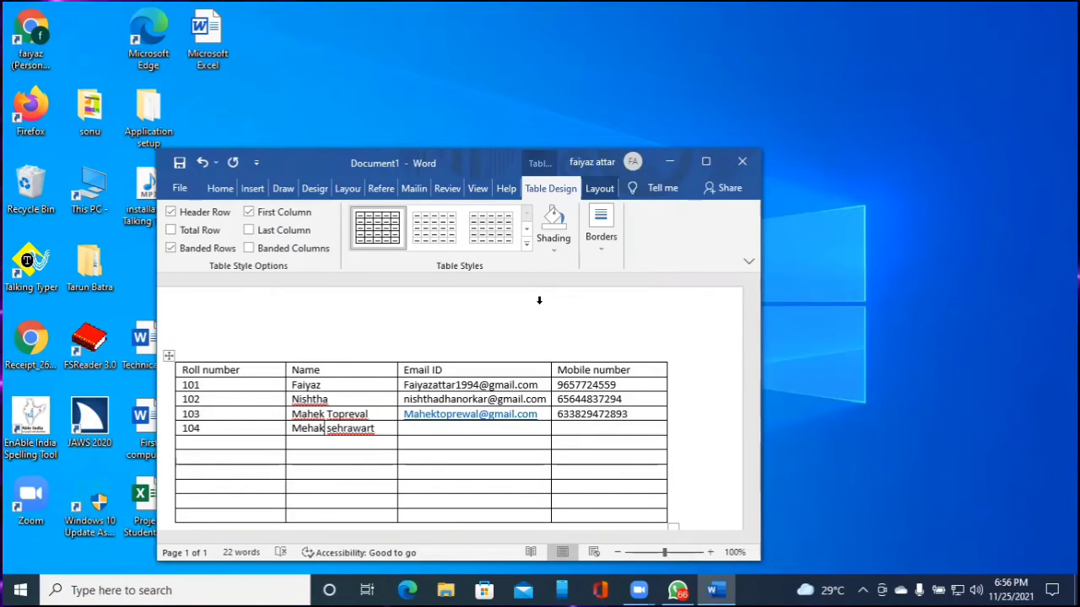
key("Right")
key("Right")
key("Right")
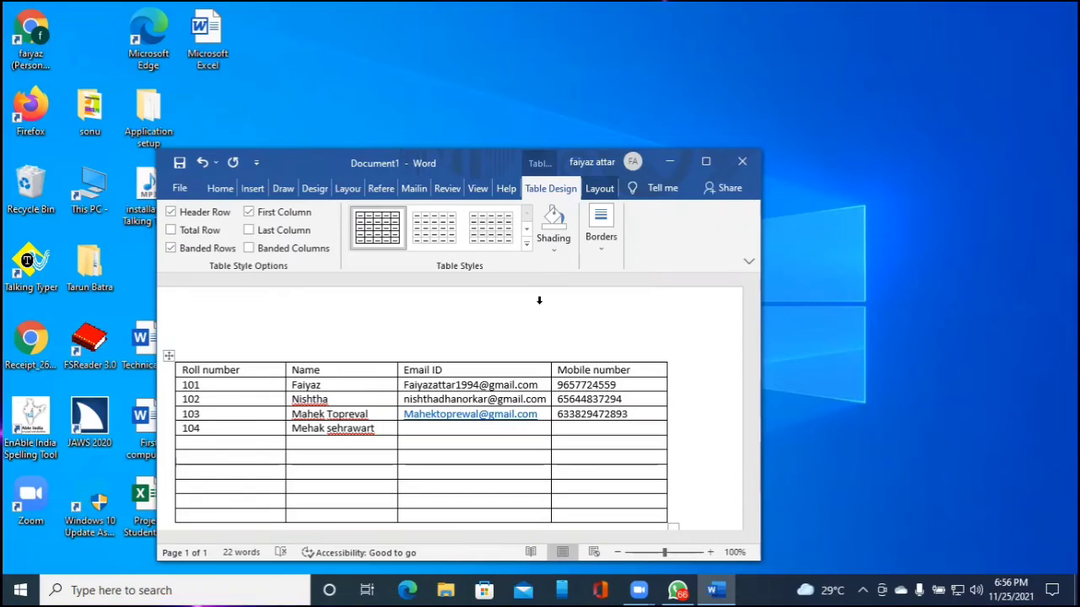
key("Right")
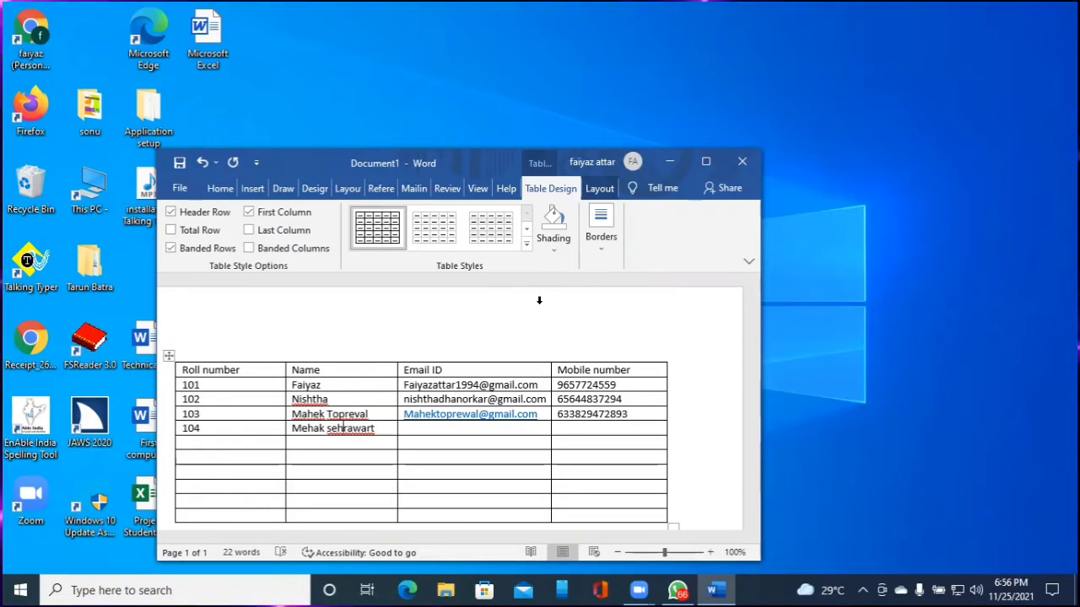
key("Left")
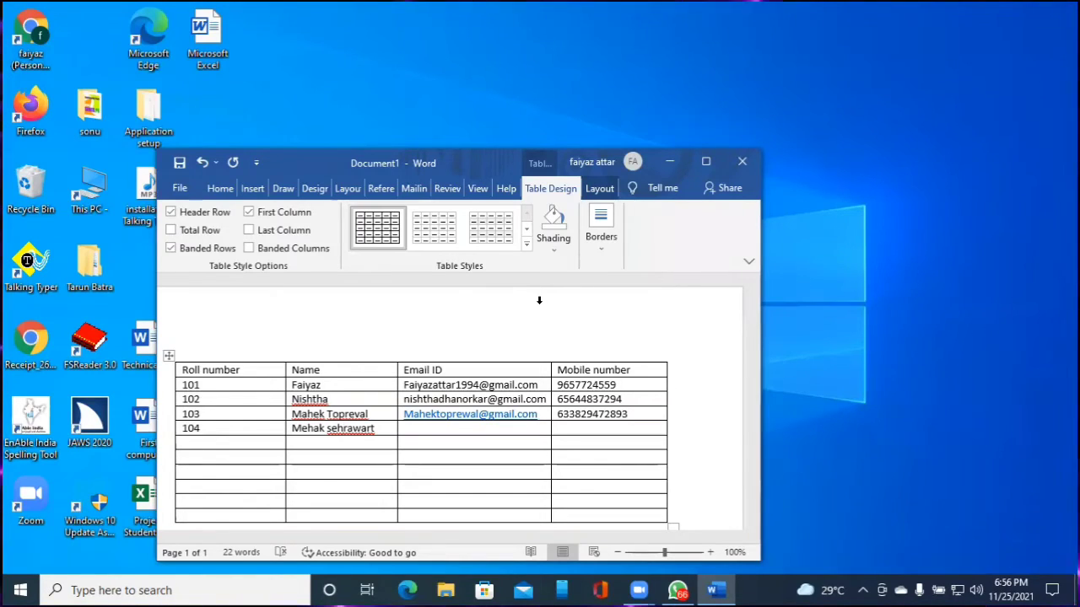
key("Right")
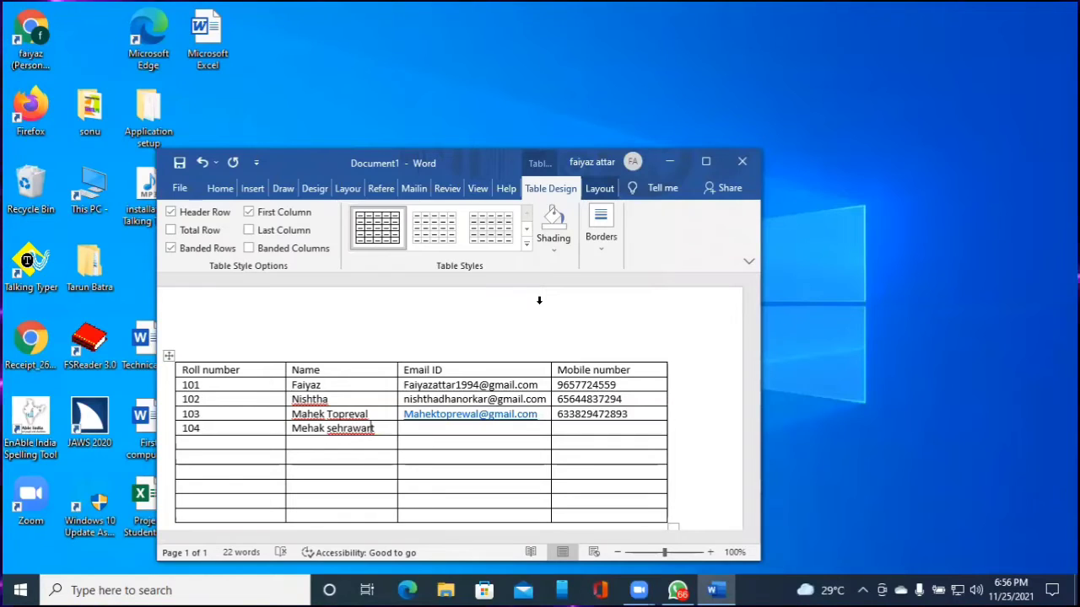
key("BackSpace")
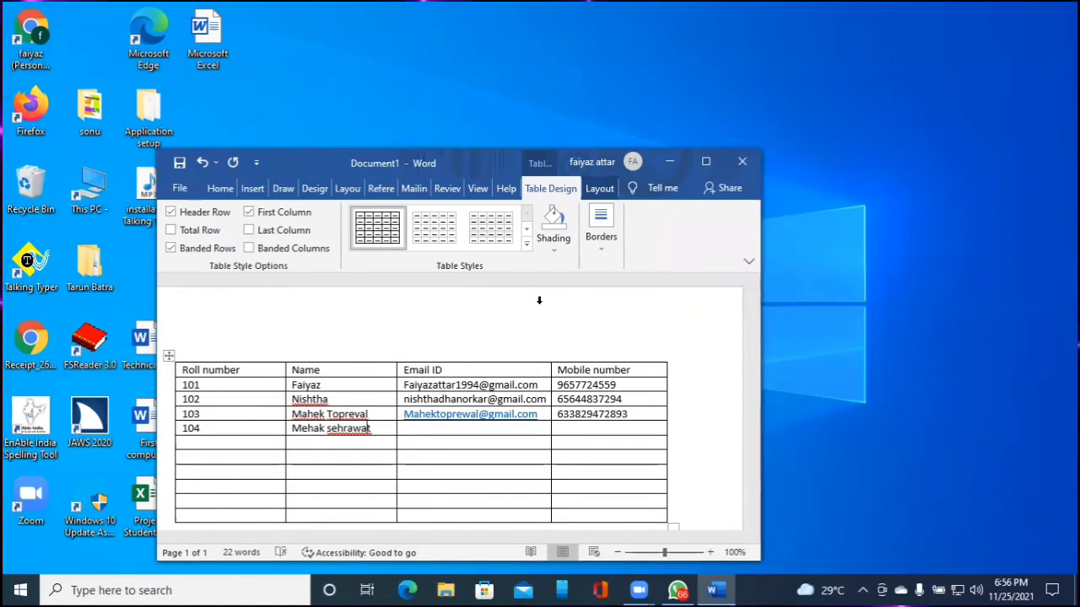
key("ctrl+Home")
key("Down")
key("Down")
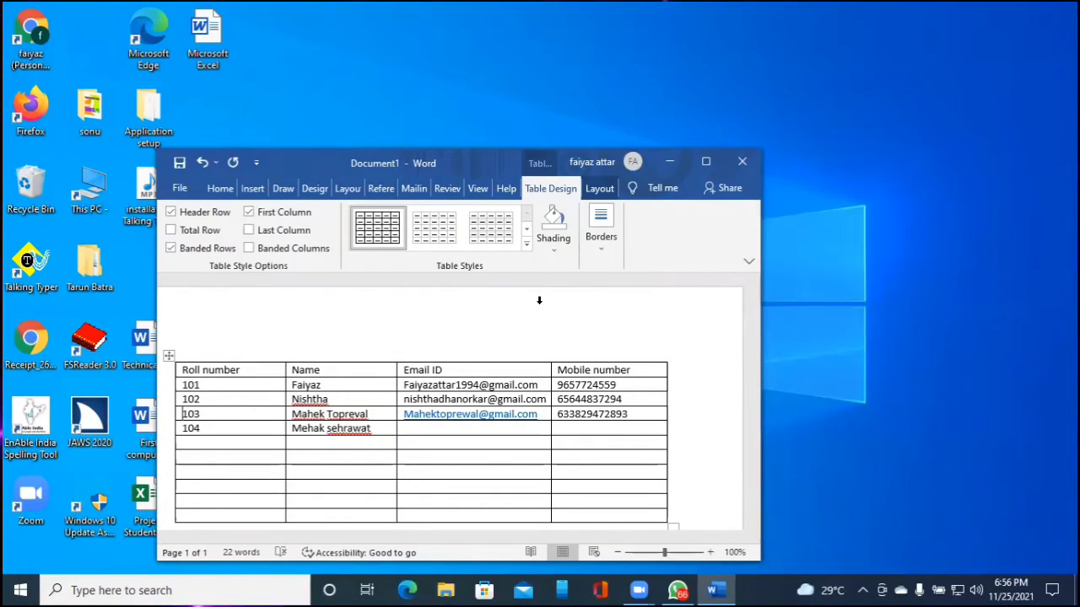
key("Down")
key("Down")
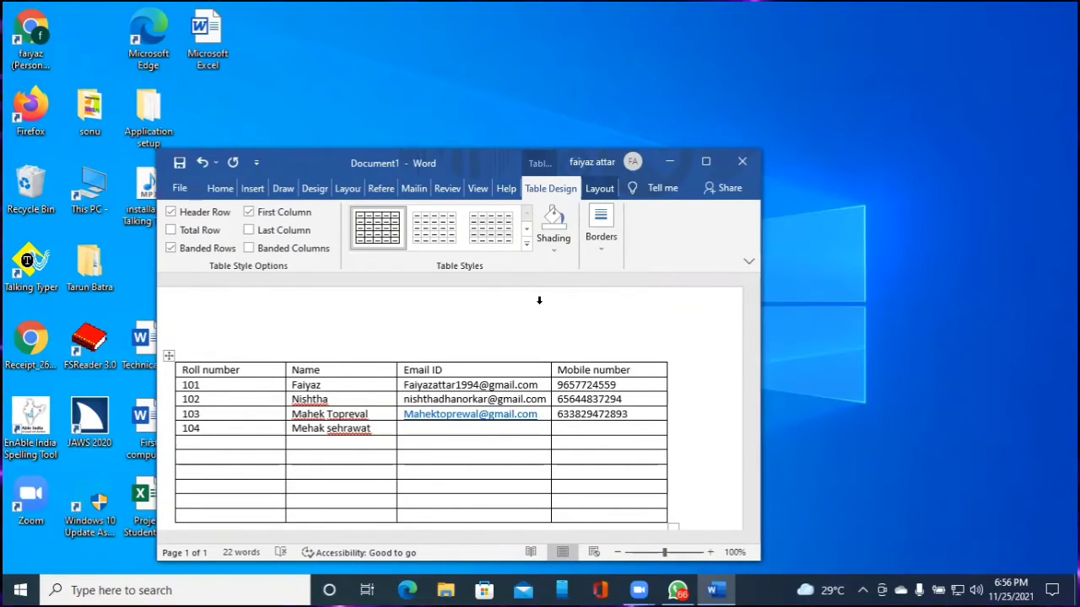
Replace the stray name with roll number 105 and enter the student's full name
type("Kaazi")
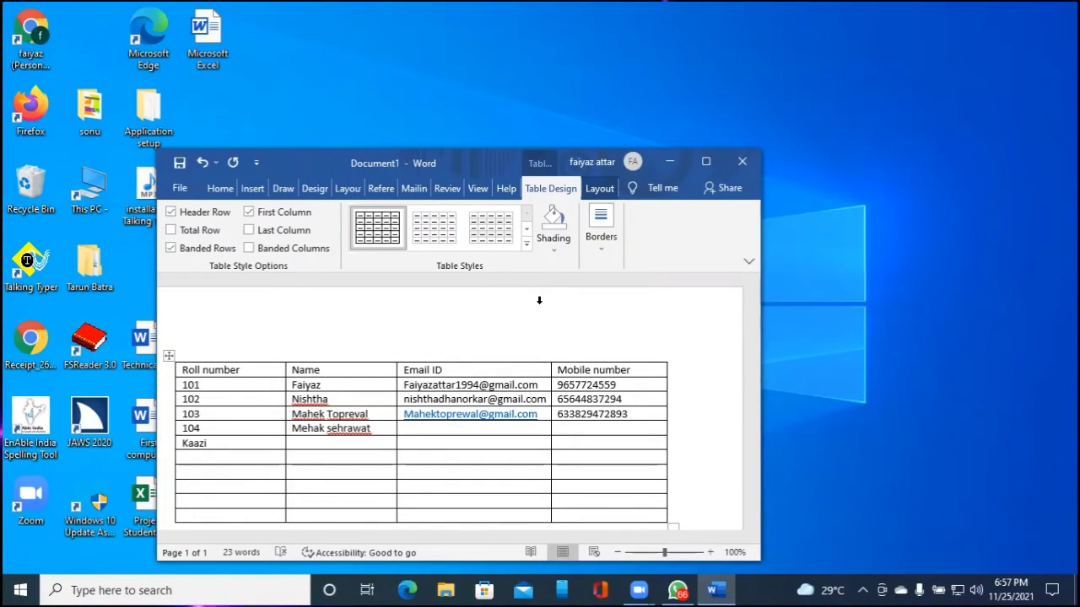
type("m")
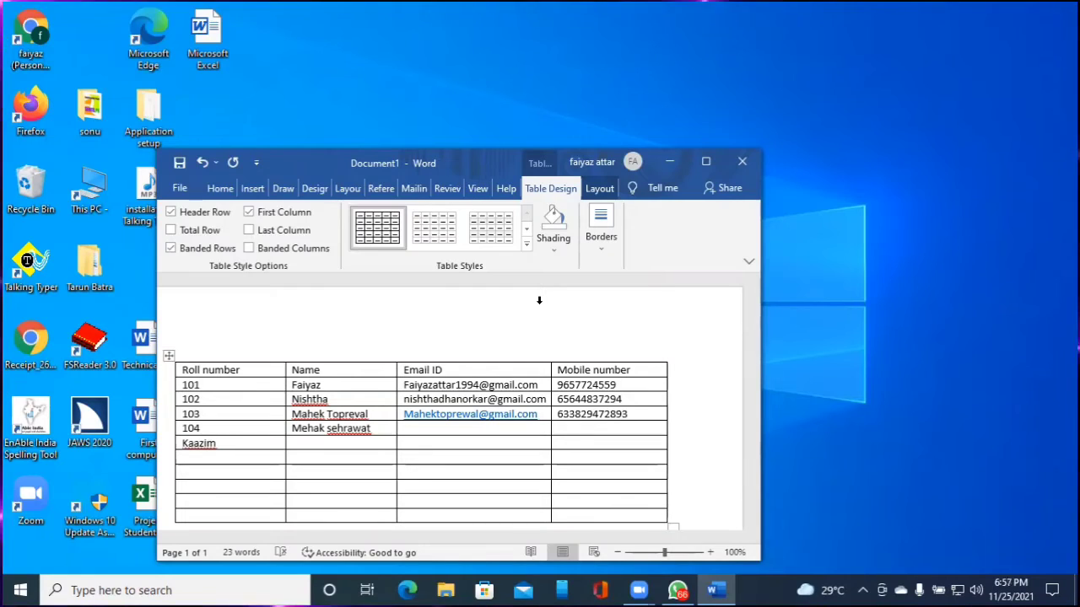
key("BackSpace")
key("BackSpace")
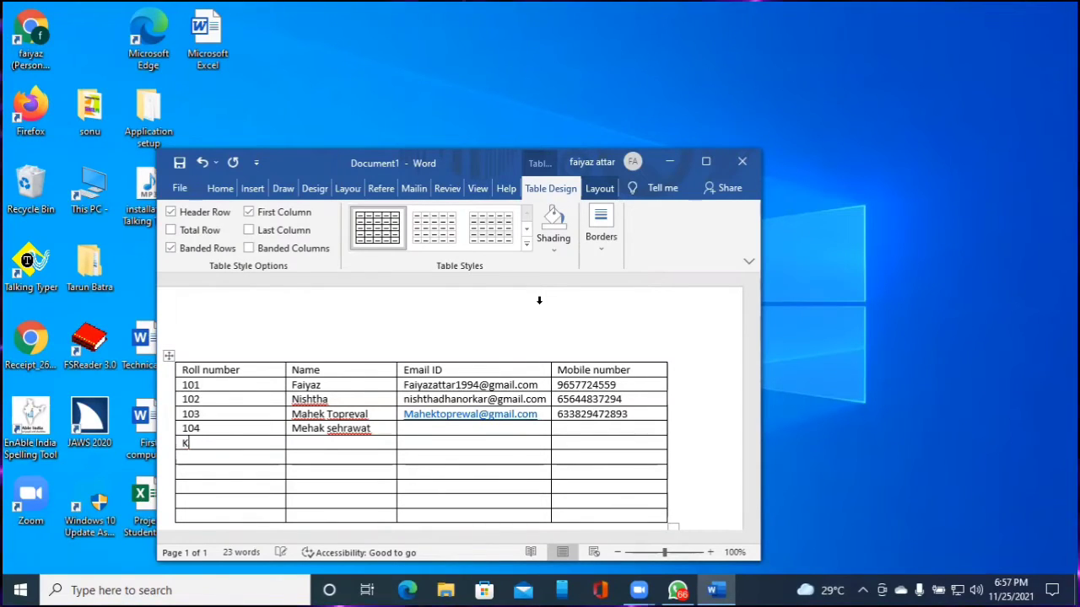
key("BackSpace")
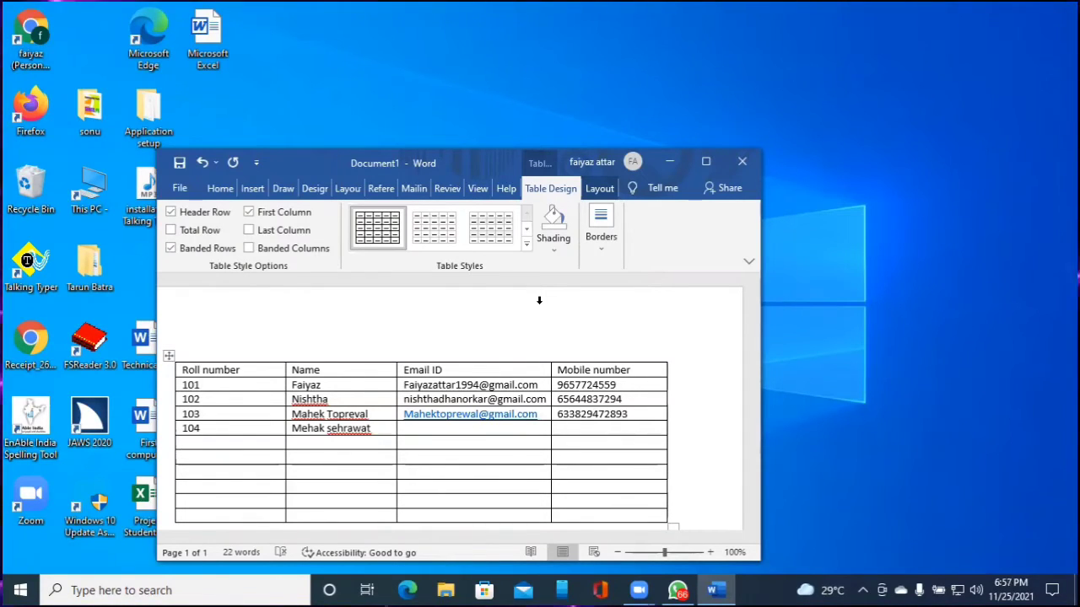
type("105")
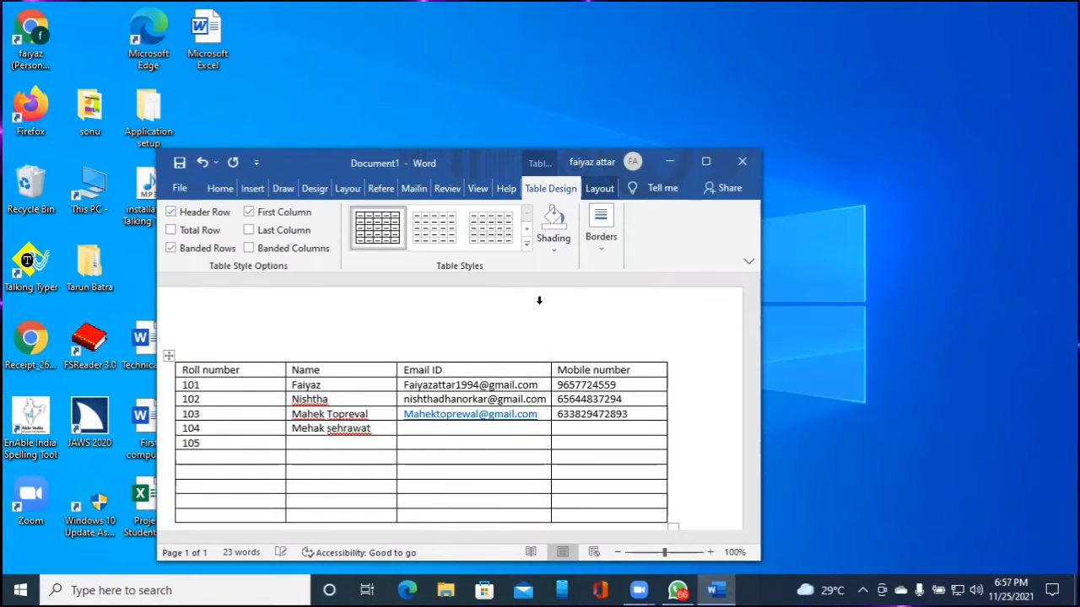
key("Tab")
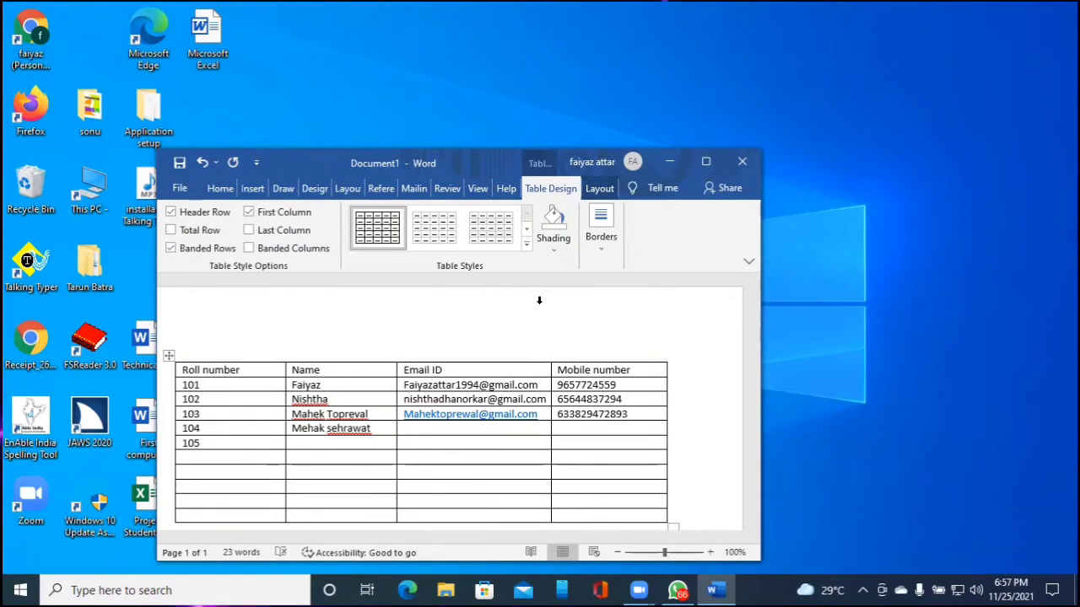
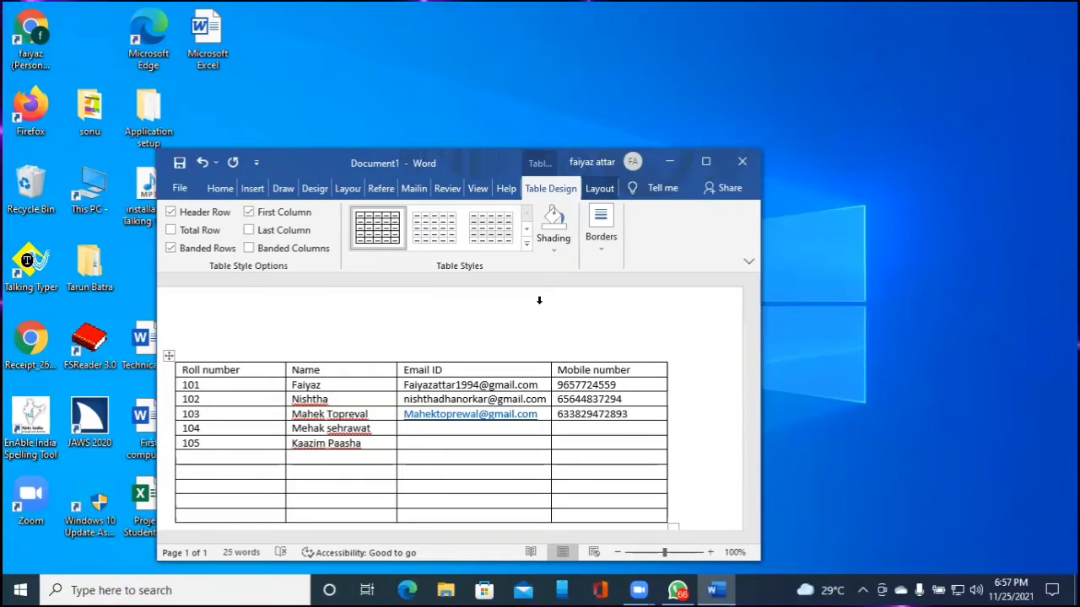
Add the student's e-mail address and mobile number to row 105
key("Tab")
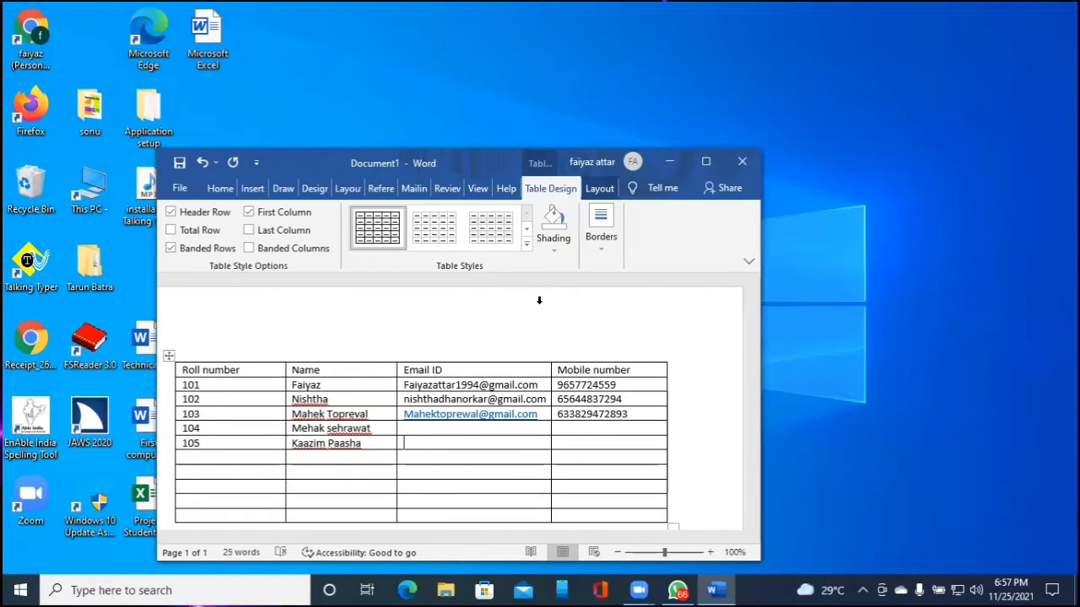
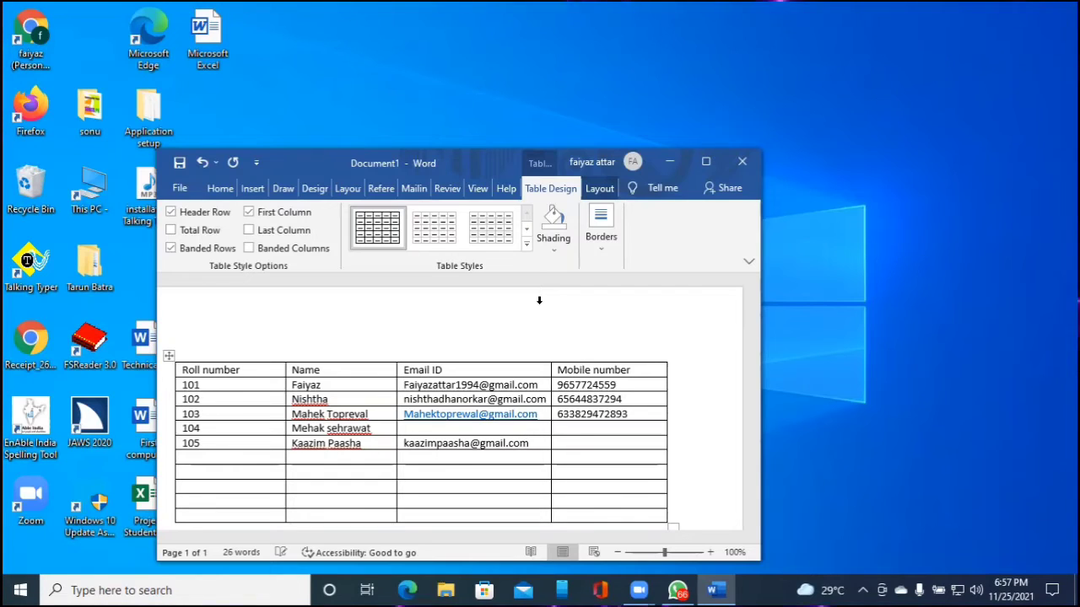
key("Tab")
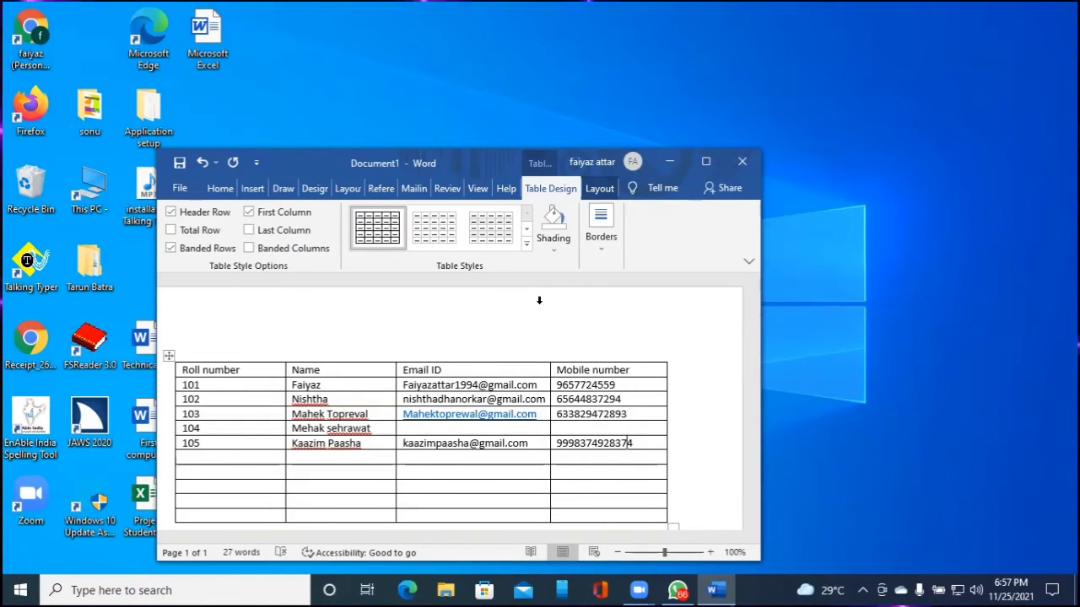
key("ctrl+Home")
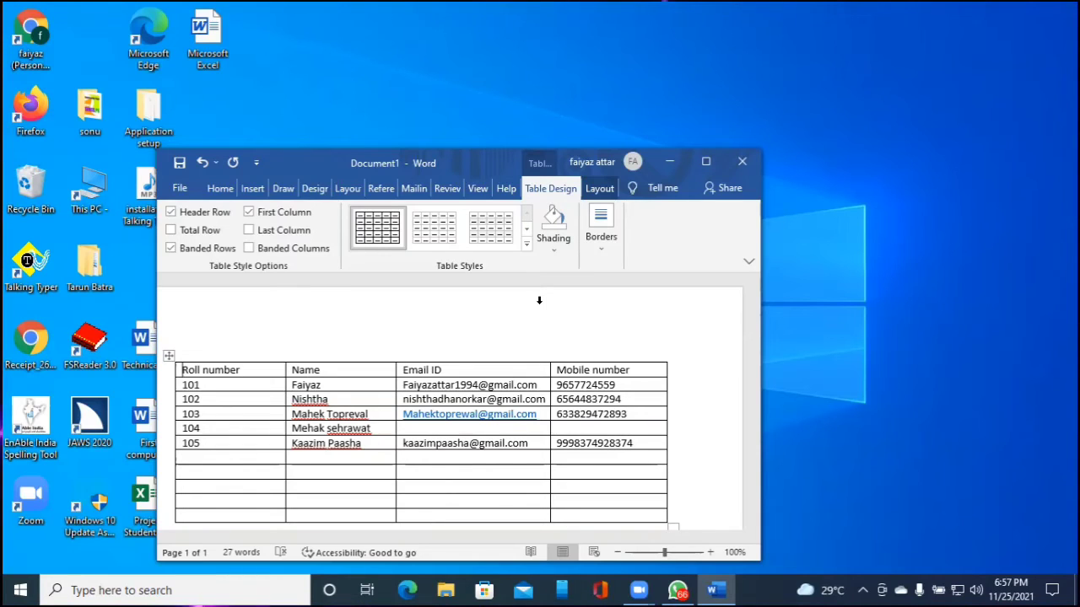
key("Down")
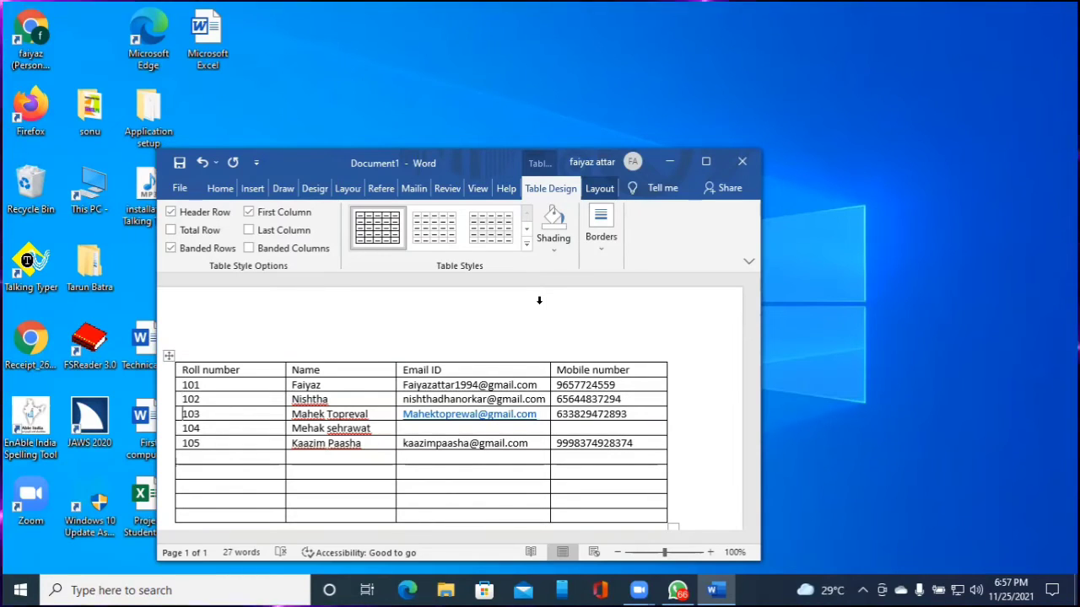
Enter roll number 106 in the new row, replacing the name typed there by mistake
key("Down")
key("Down")
key("Down")
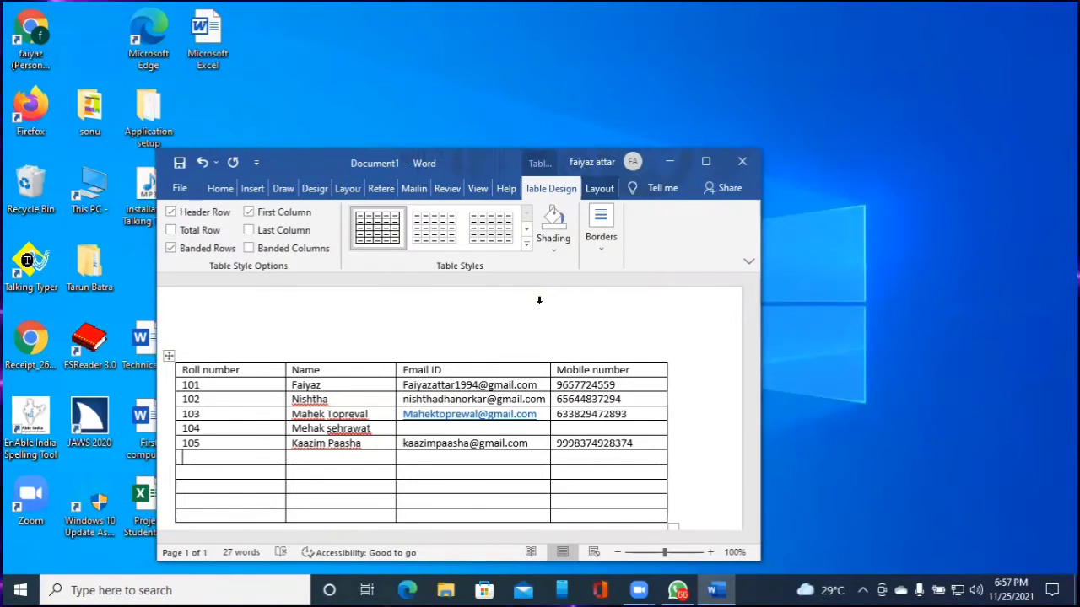
type("N")
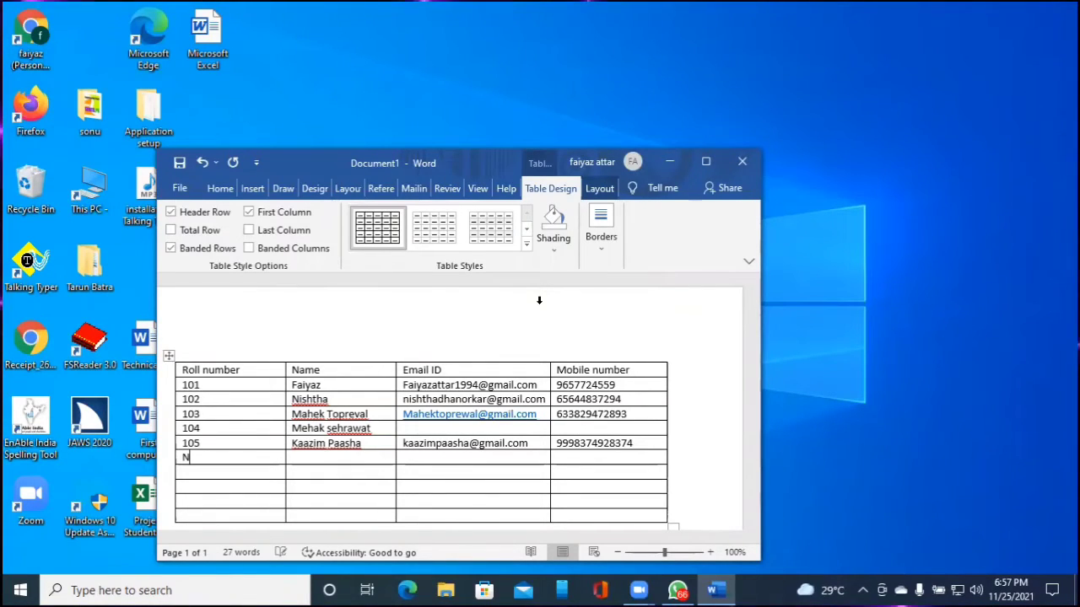
type("aznin")
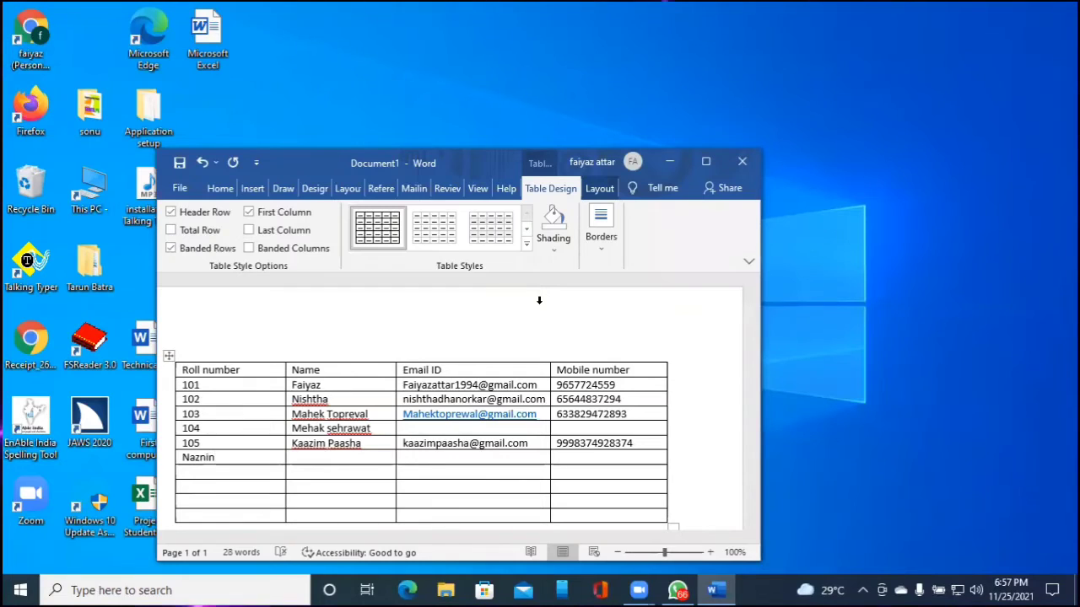
key("Tab")
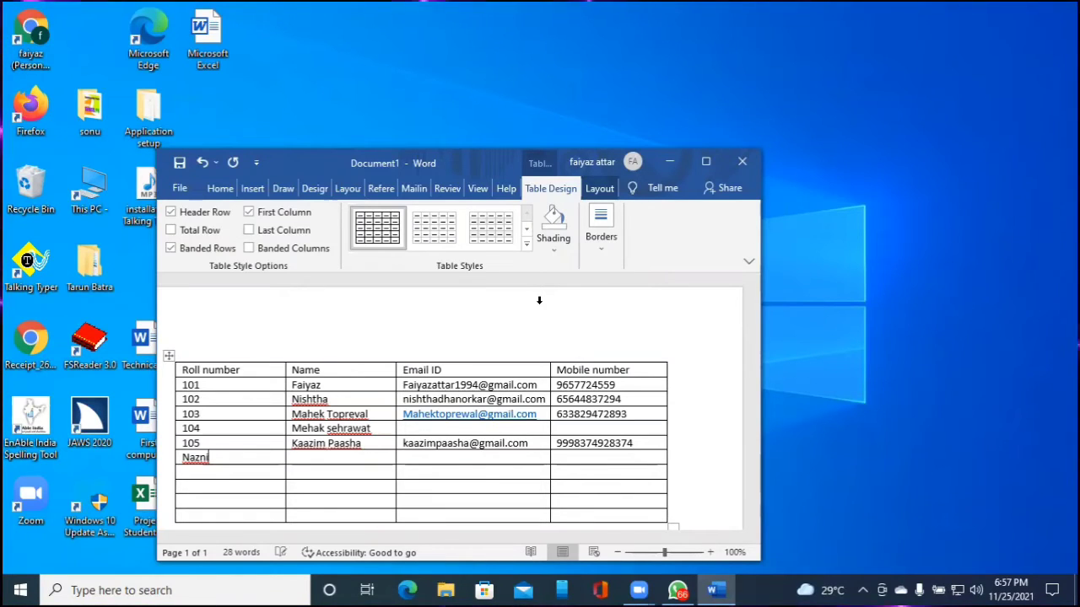
key("BackSpace")
key("BackSpace")
key("BackSpace")
key("BackSpace")
key("BackSpace")
key("BackSpace")
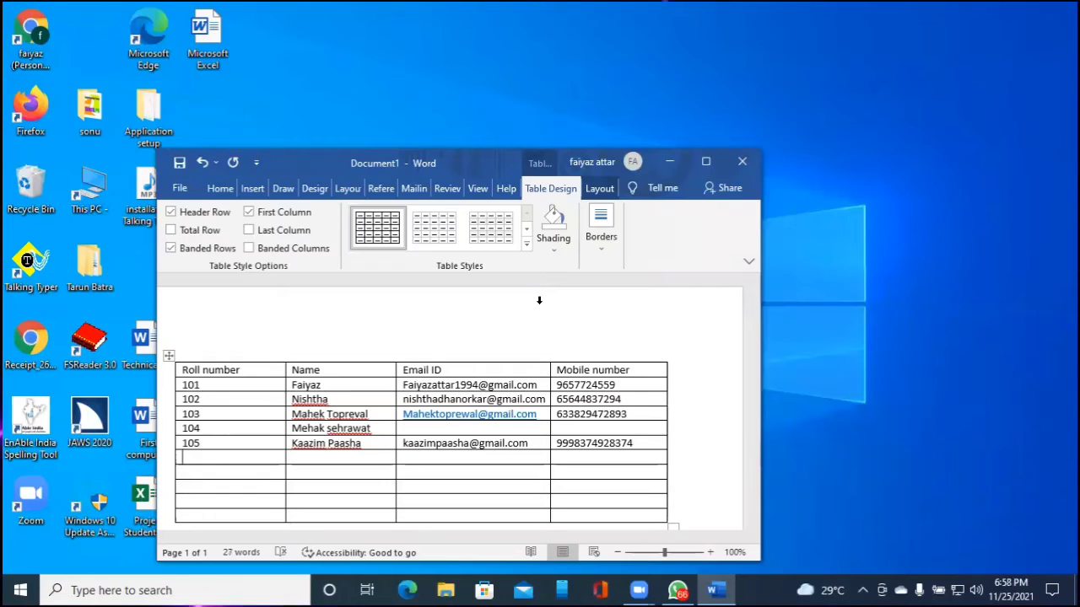
type("106")
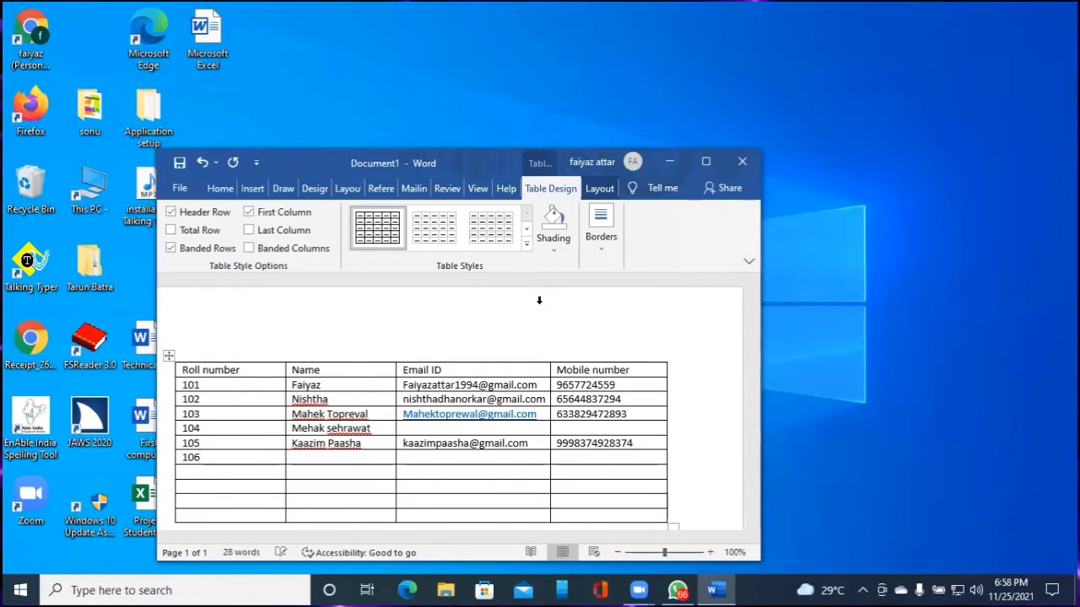
key("Tab")
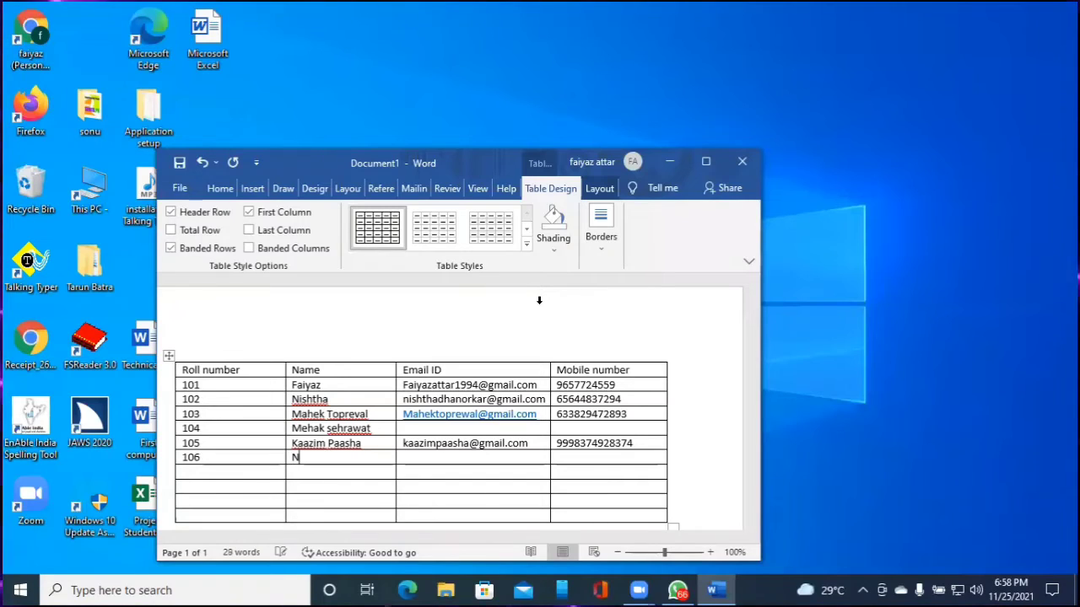
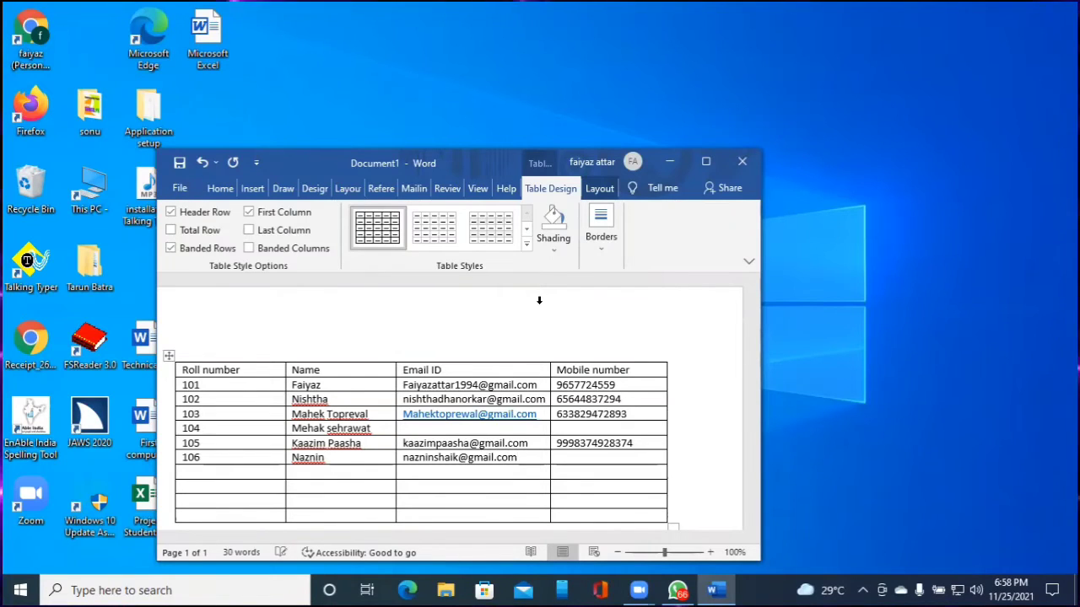
Fill in the student's Gmail address and mobile number for row 106
key("Tab")
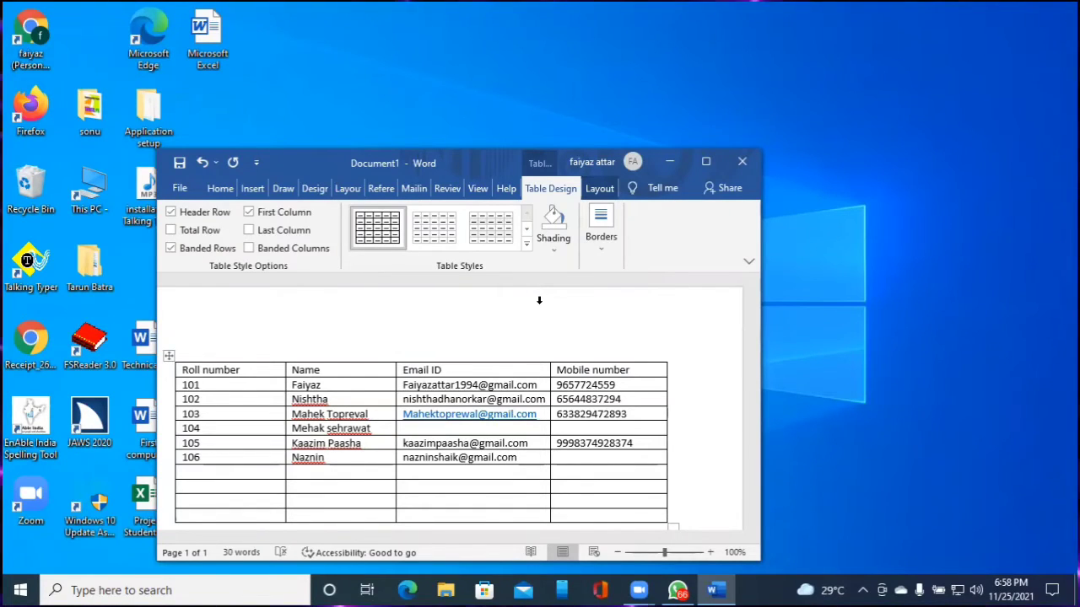
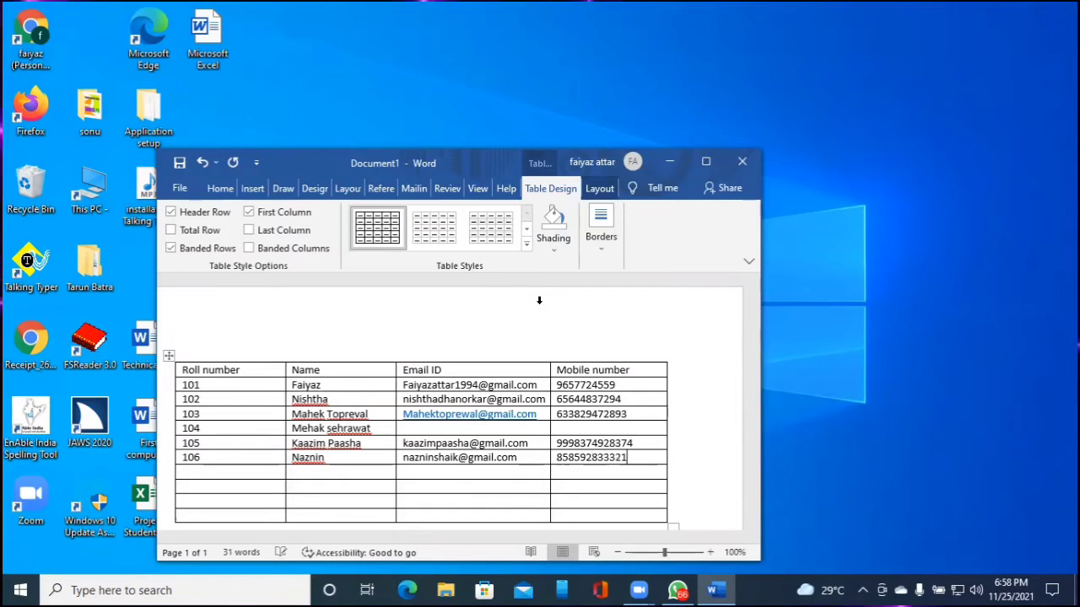
key("Right")
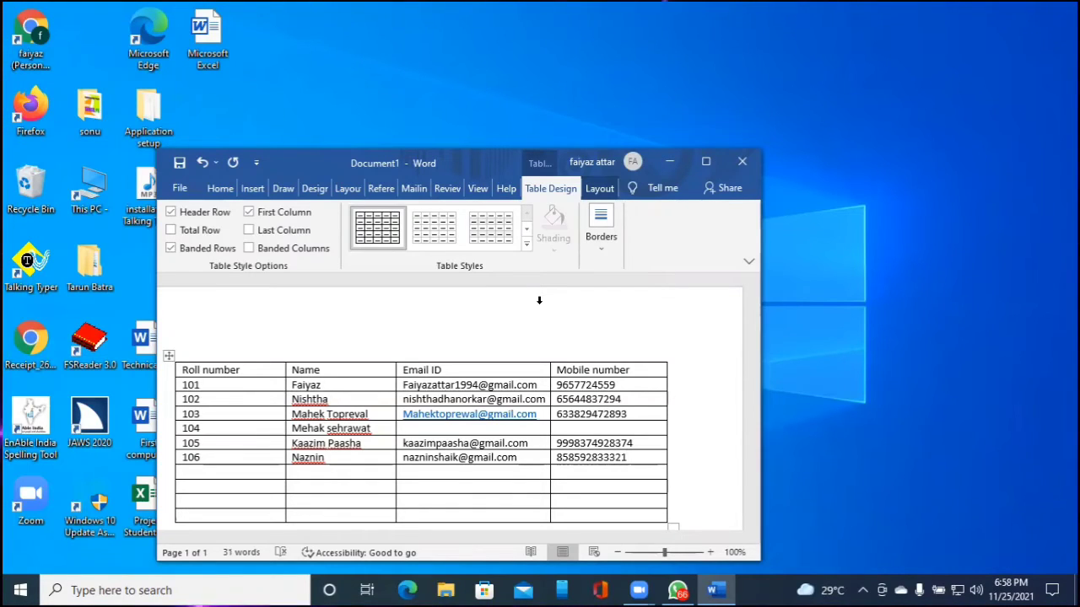
key("Left")
key("Left")
key("Left")
key("Left")
key("Left")
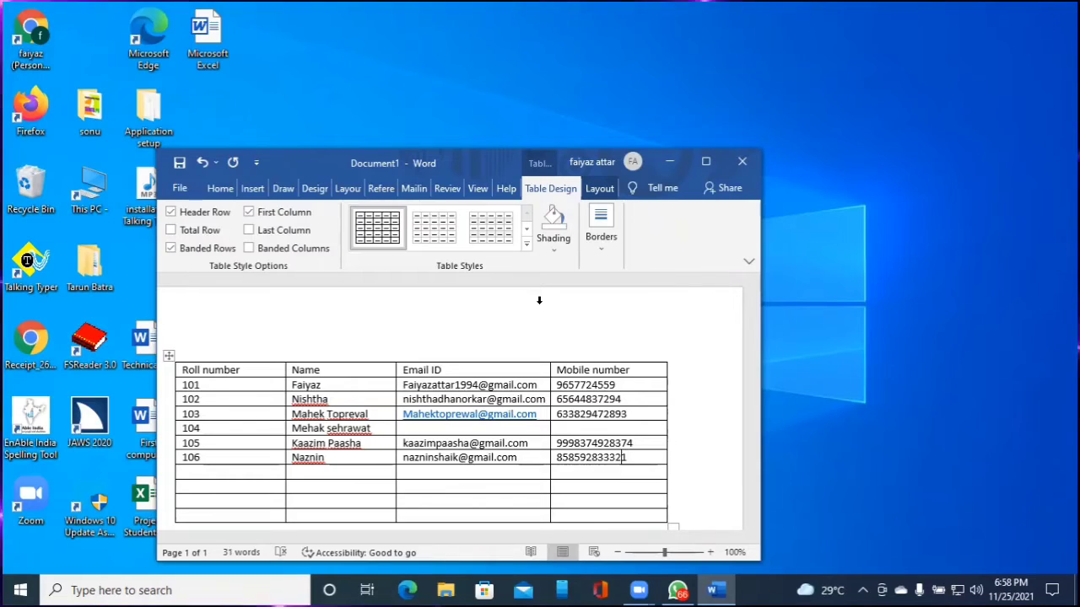
key("Left")
key("Left")
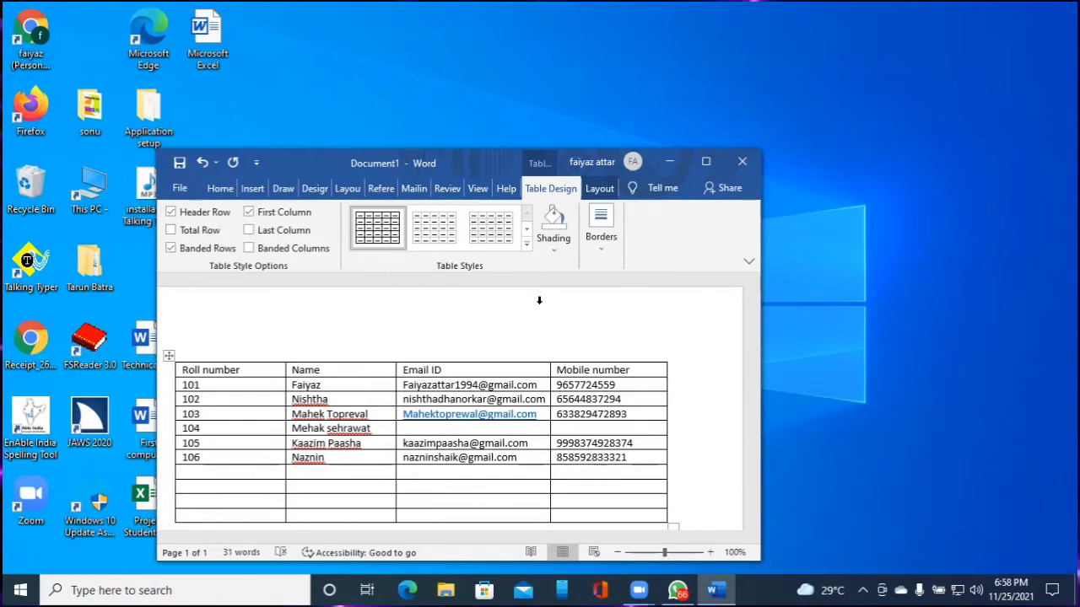
Jump to the top of the table and move down to the empty row below 106
key("ctrl+Home")
key("Down")
key("Down")
key("Down")
key("Down")
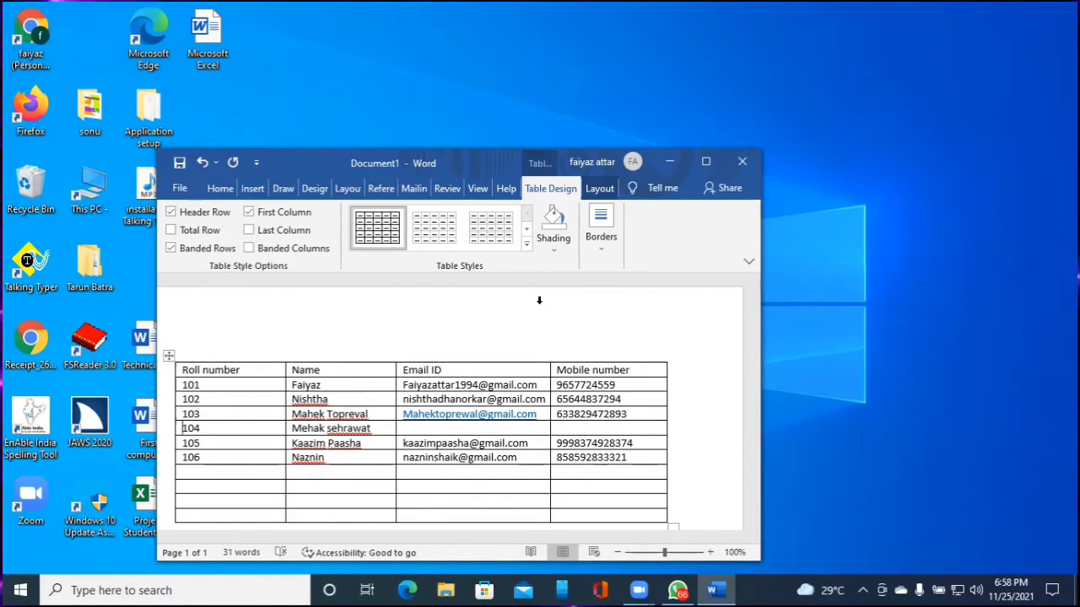
key("Down")
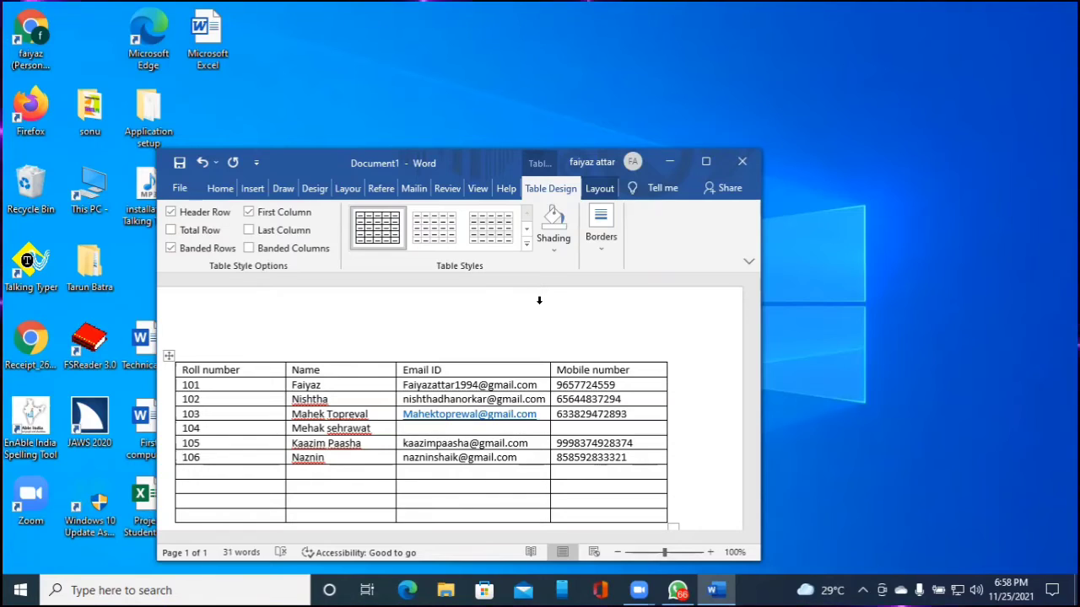
key("Down")
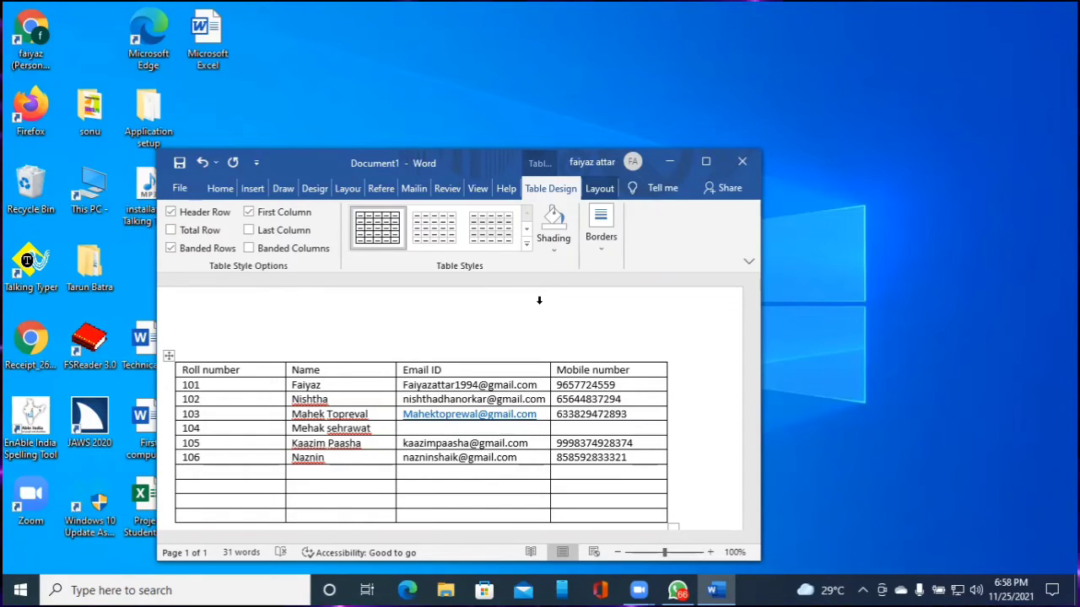
Enter roll number 107 and the student's full name, correcting the typos
type("Dili[p")
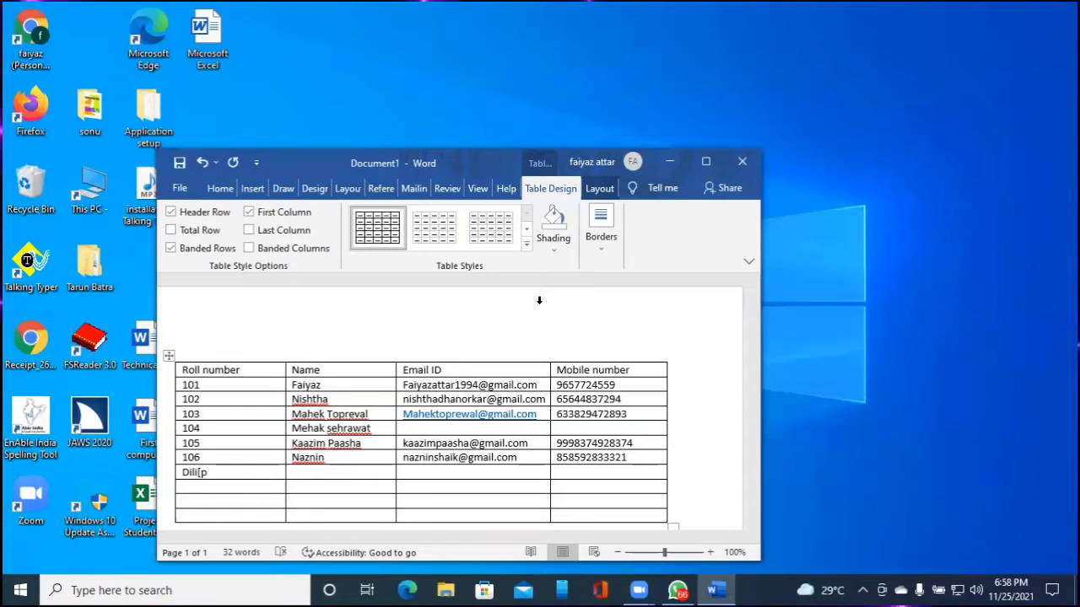
key("BackSpace")
key("BackSpace")
key("BackSpace")
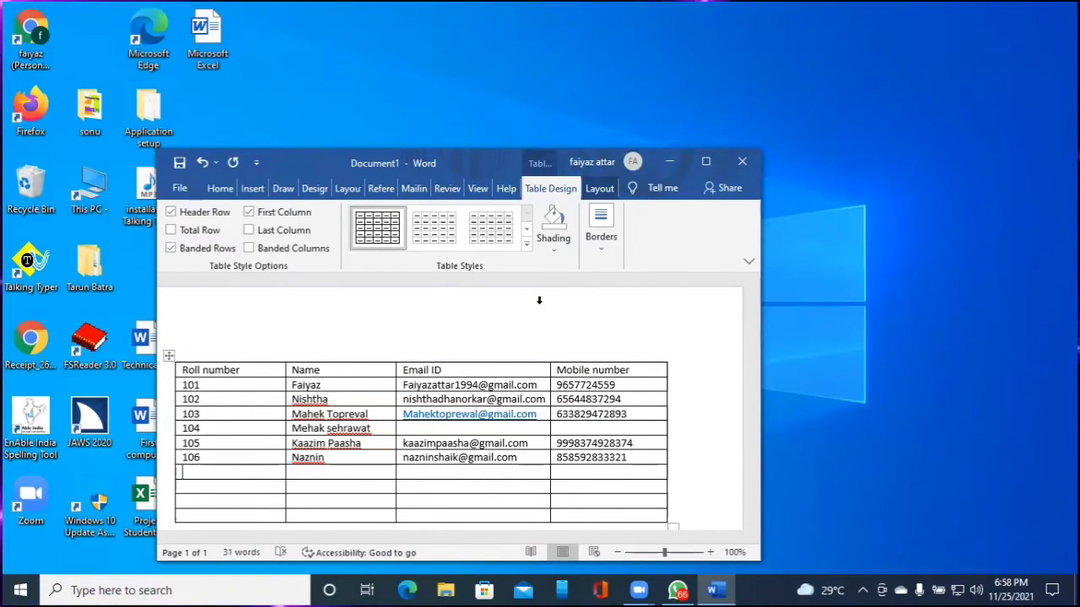
type("107")
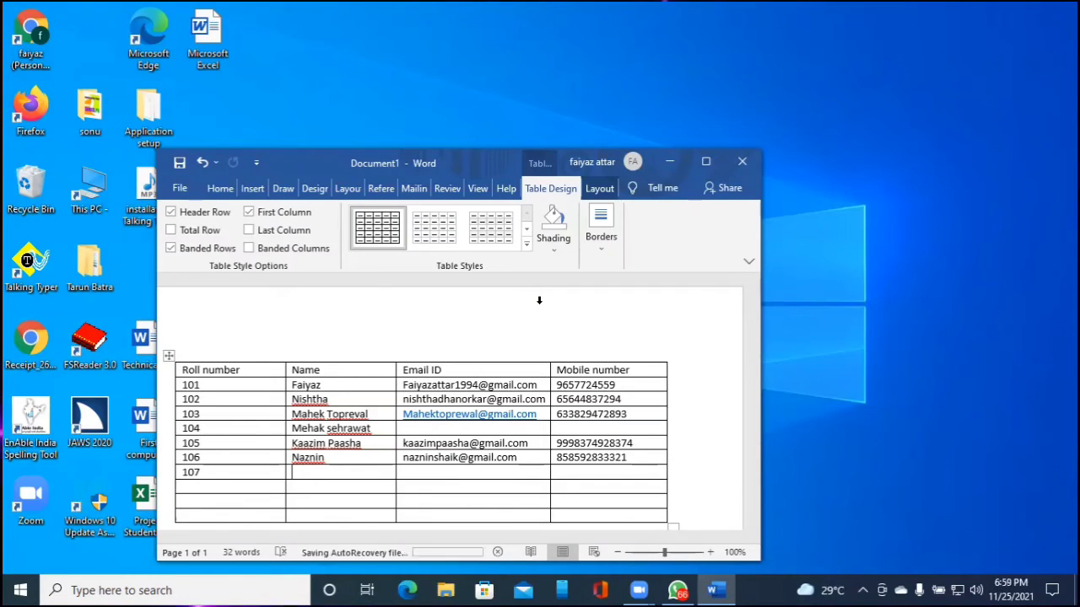
key("Tab")
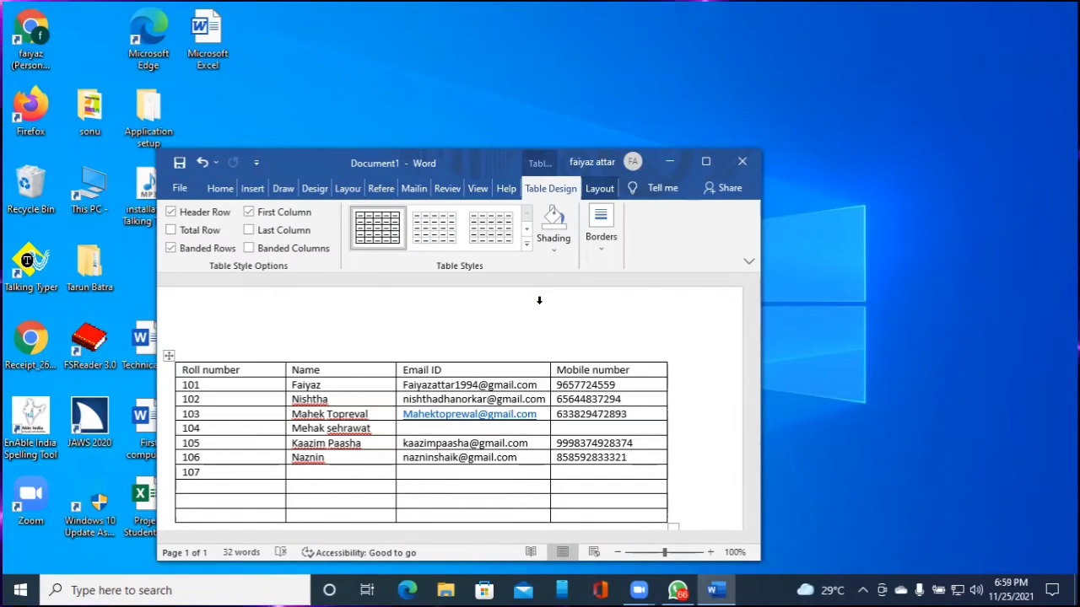
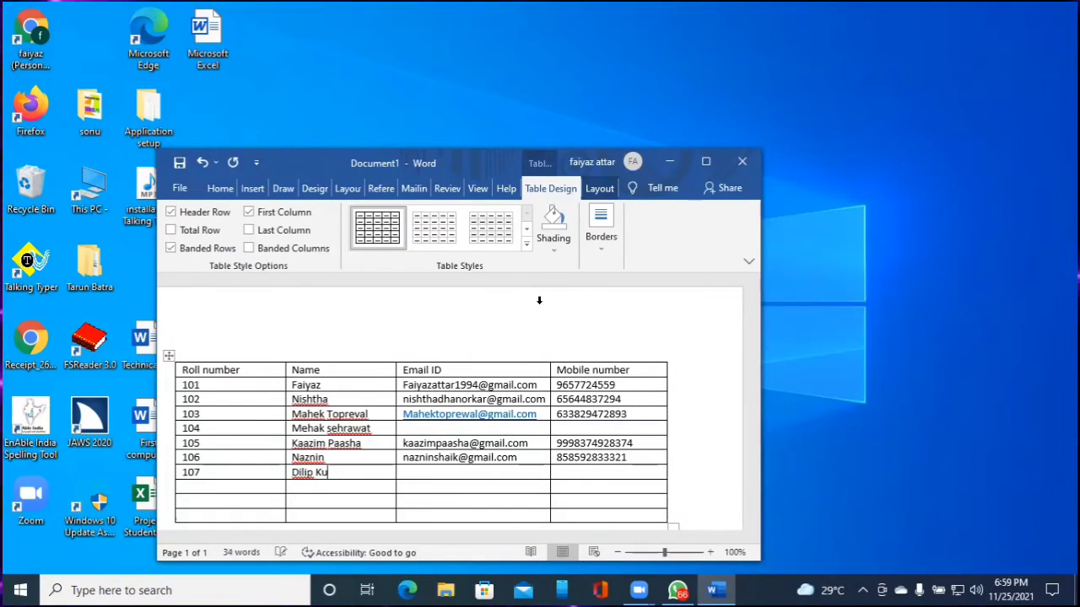
Add the student's Gmail address and twelve-digit mobile number to row 107
key("Tab")
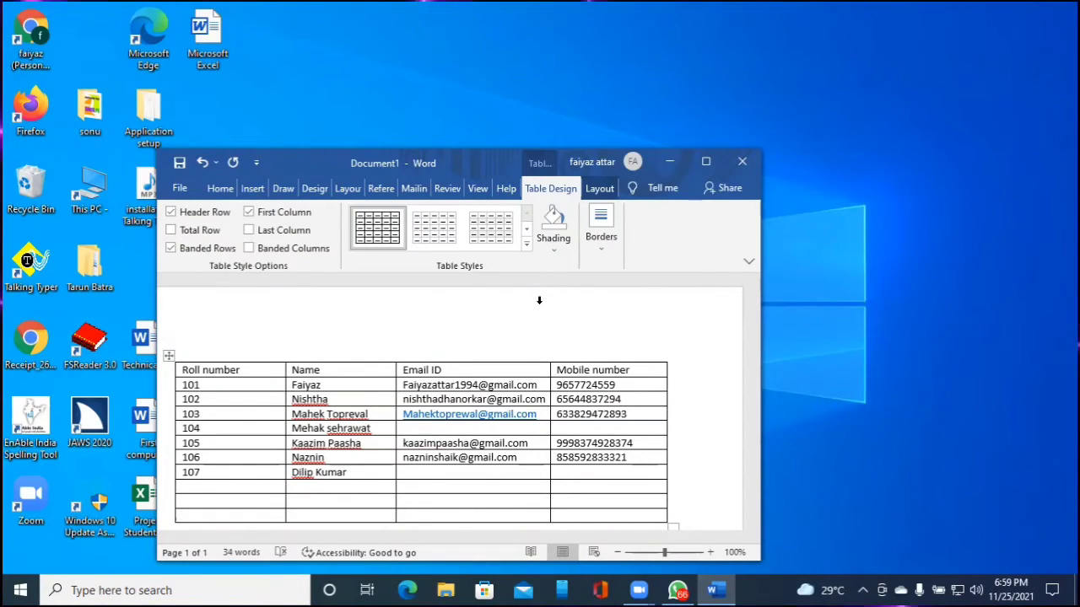
key("Up")
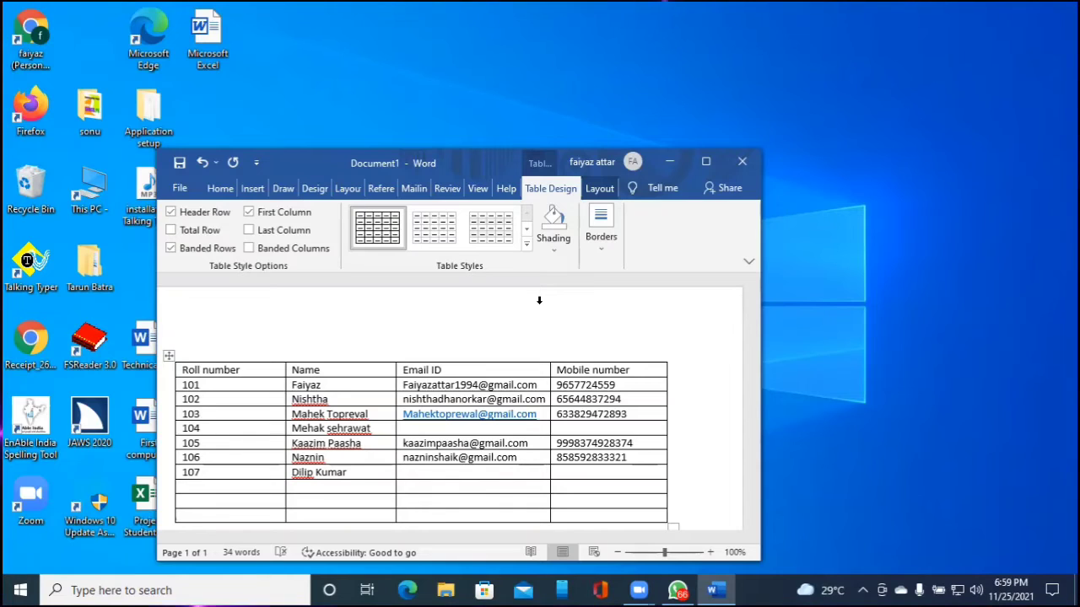
key("Down")
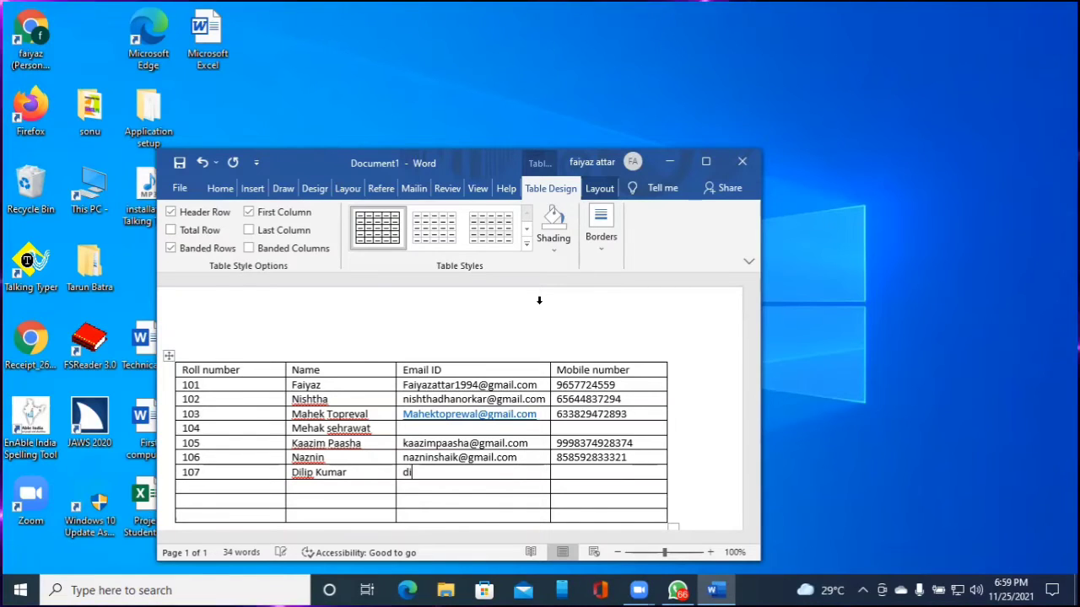
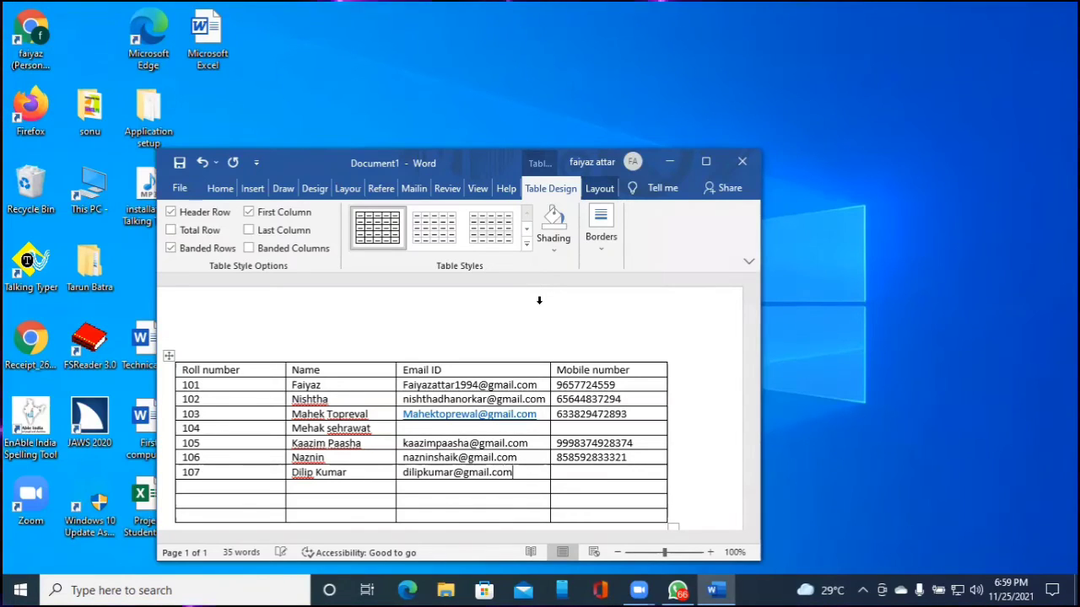
key("Tab")
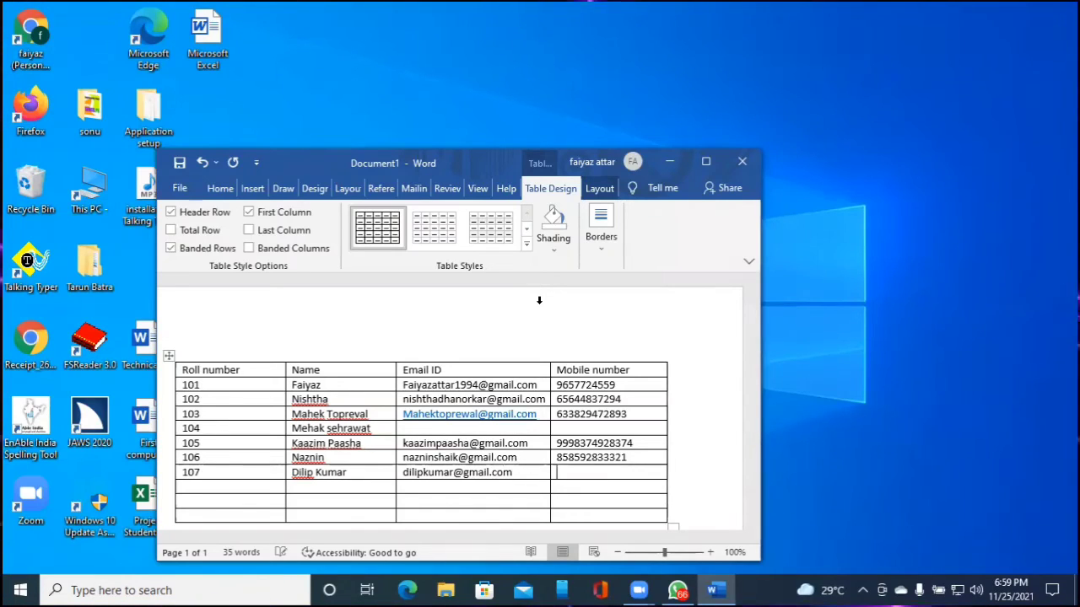
key("Up")
key("Down")
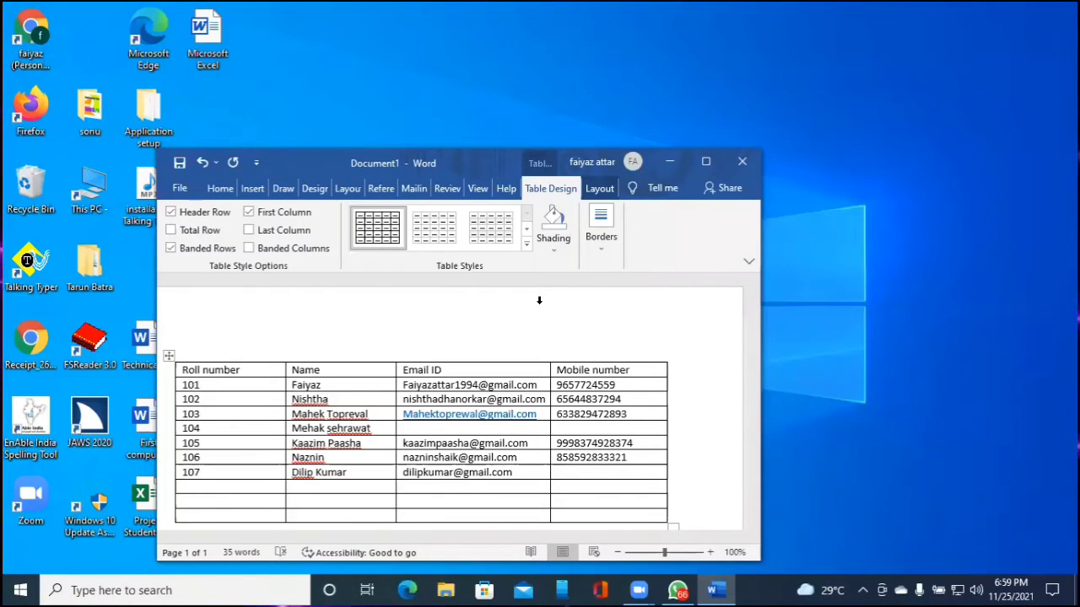
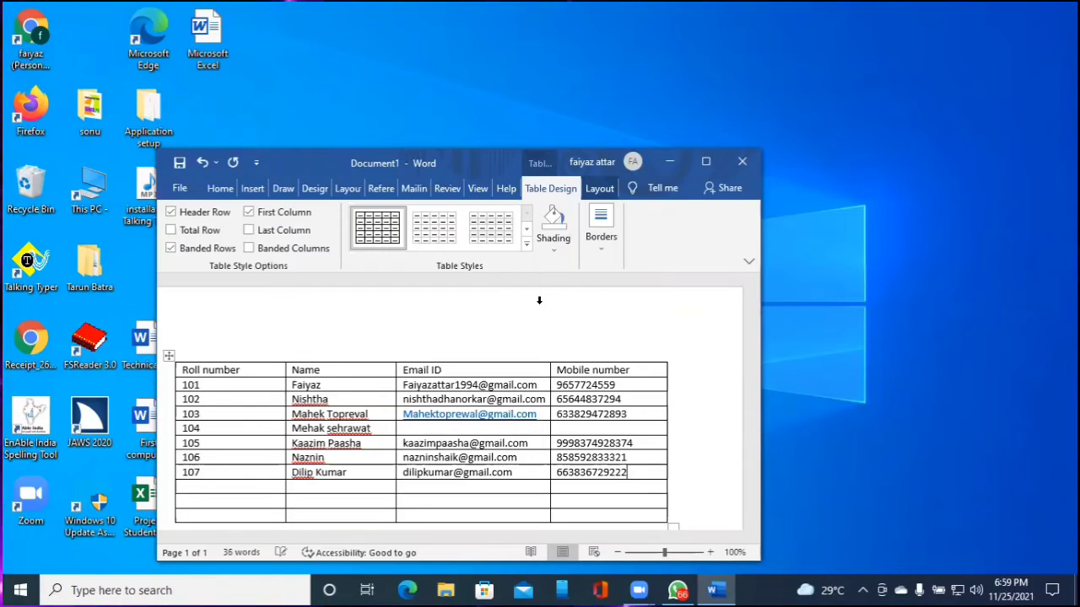
key("ctrl+Home")
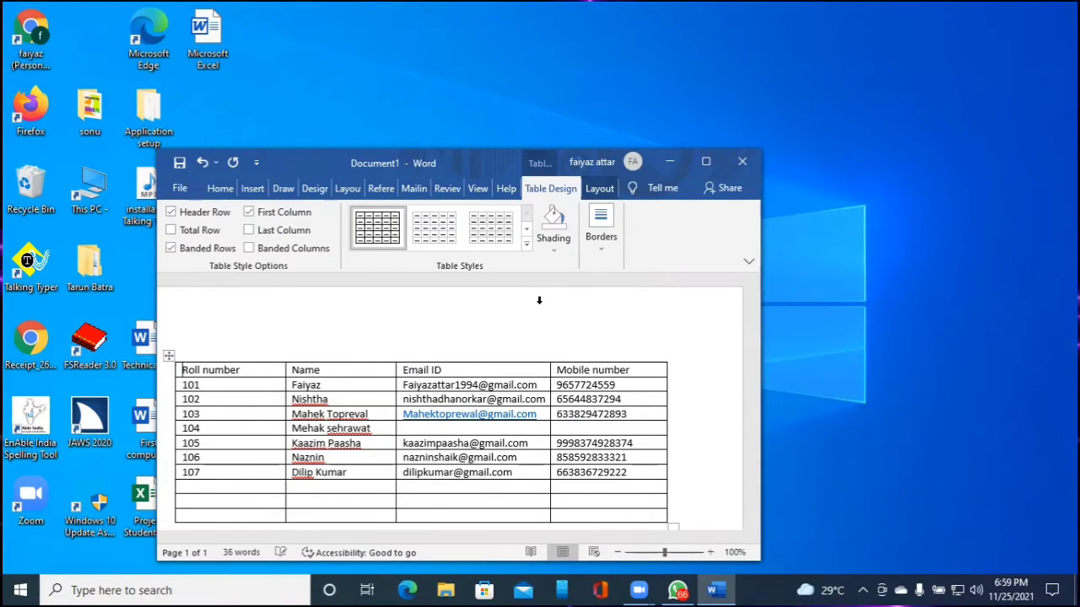
key("Down")
key("Down")
key("Down")
key("Down")
key("Down")
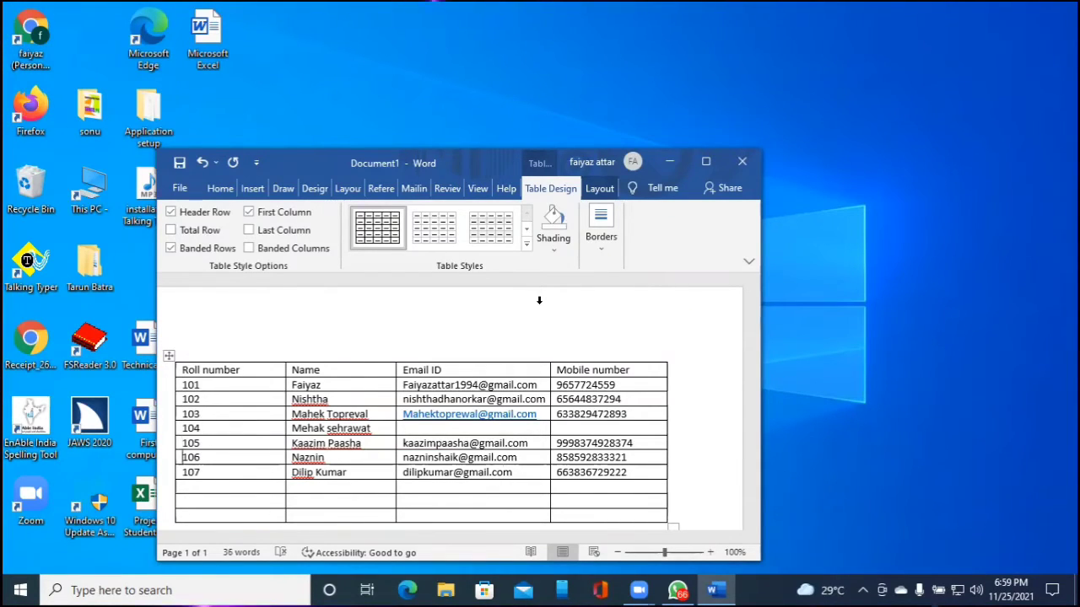
key("Down")
key("Down")
key("Down")
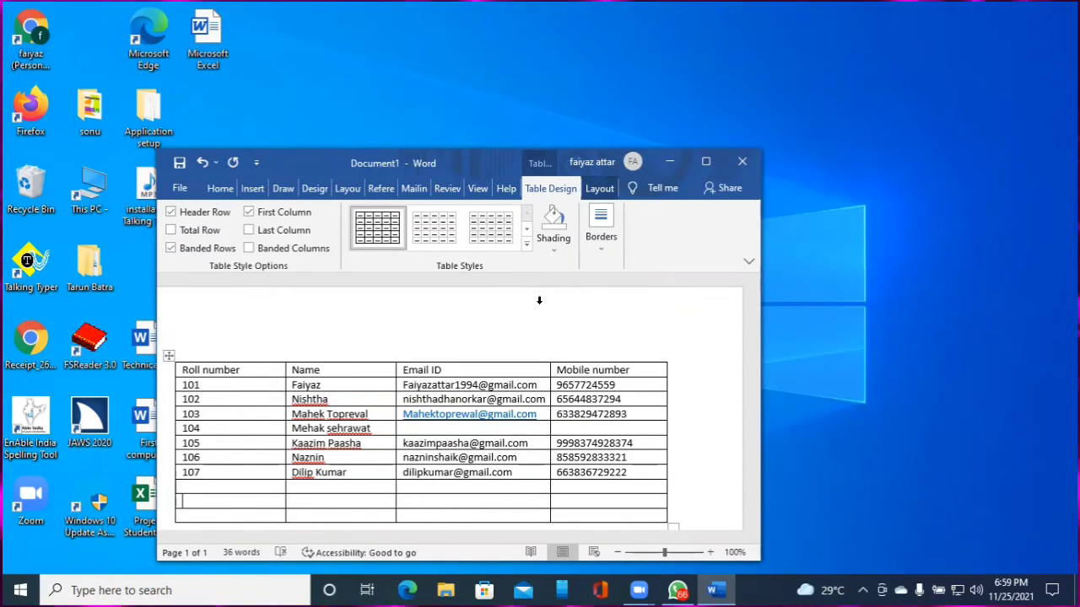
key("Down")
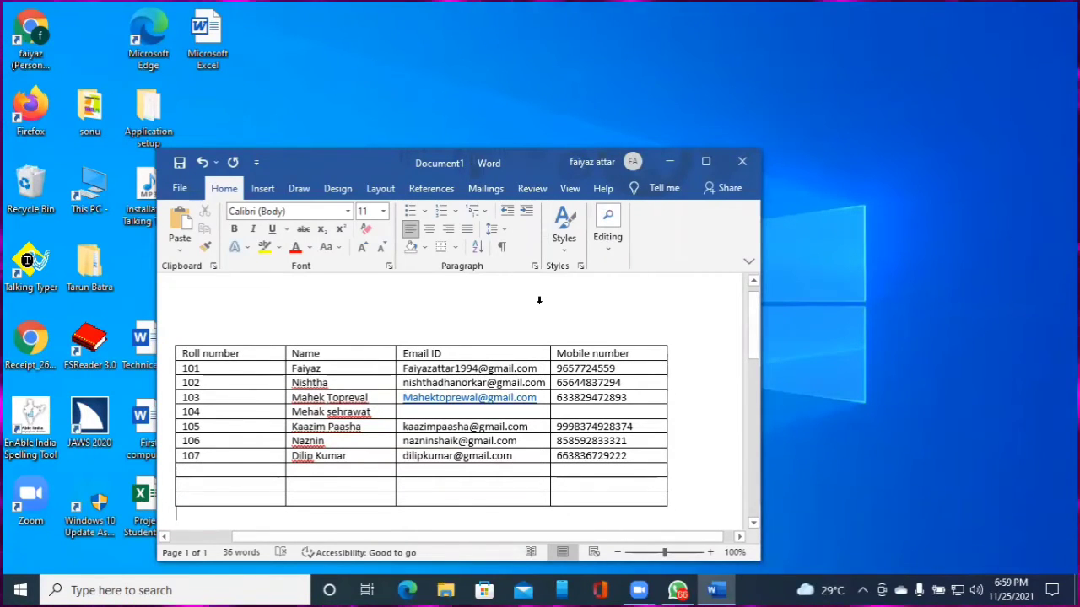
key("ctrl+Home")
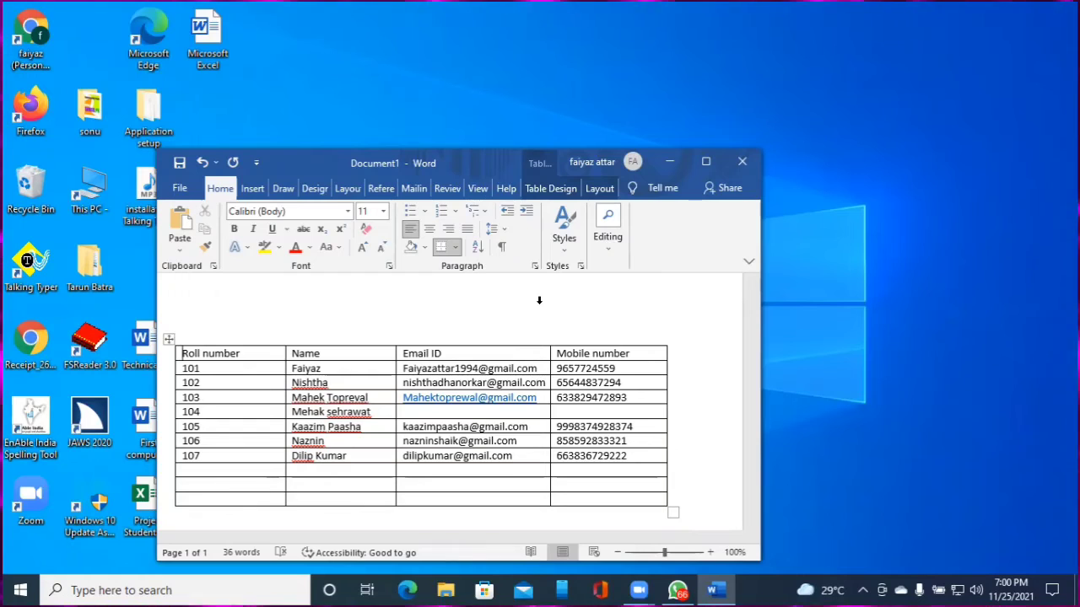
key("Up")
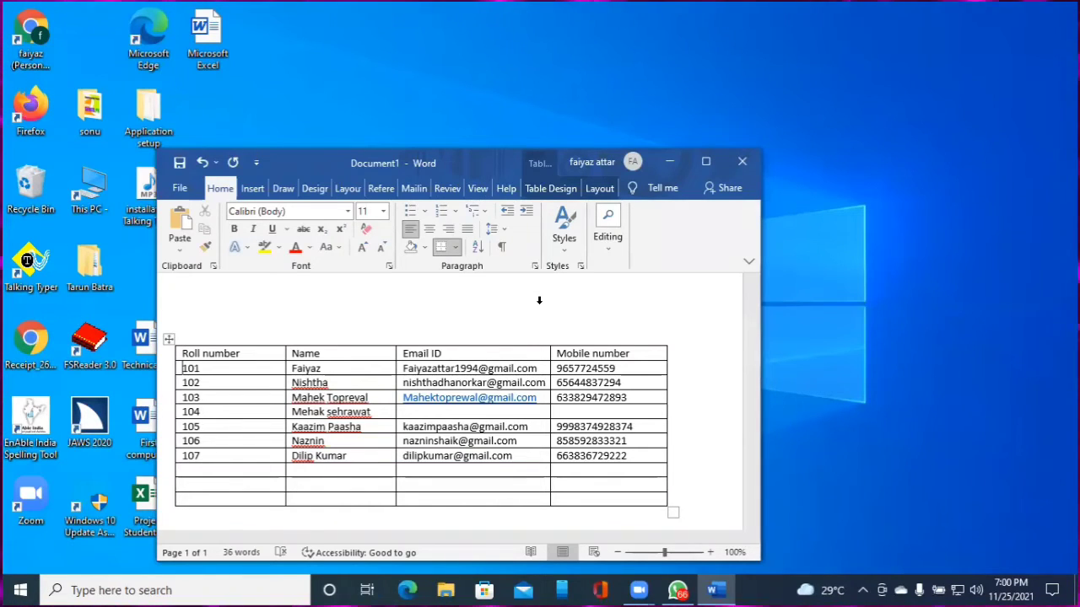
key("Down")
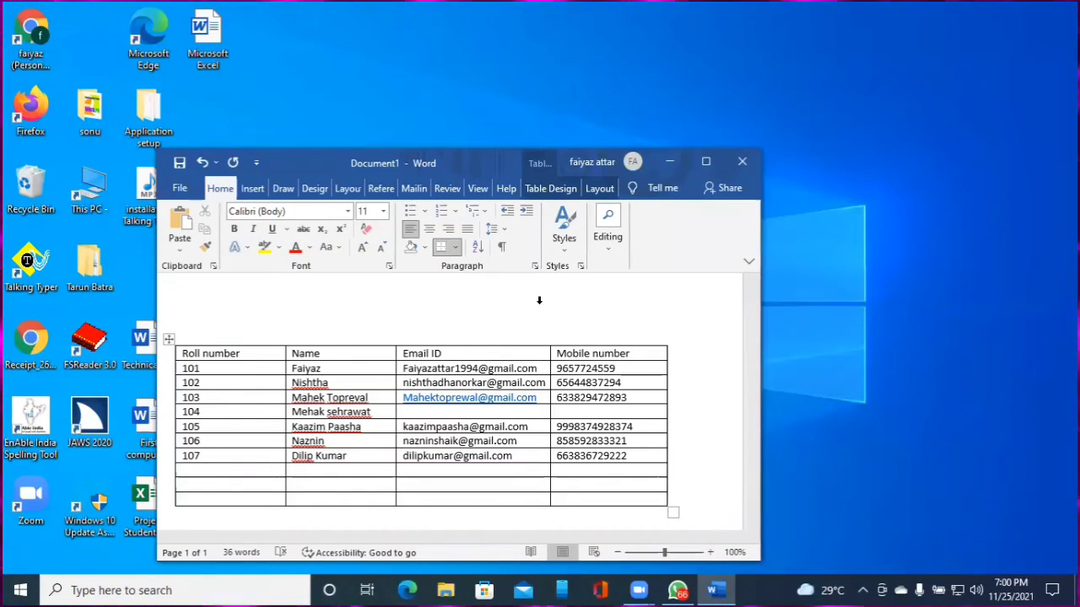
key("Up")
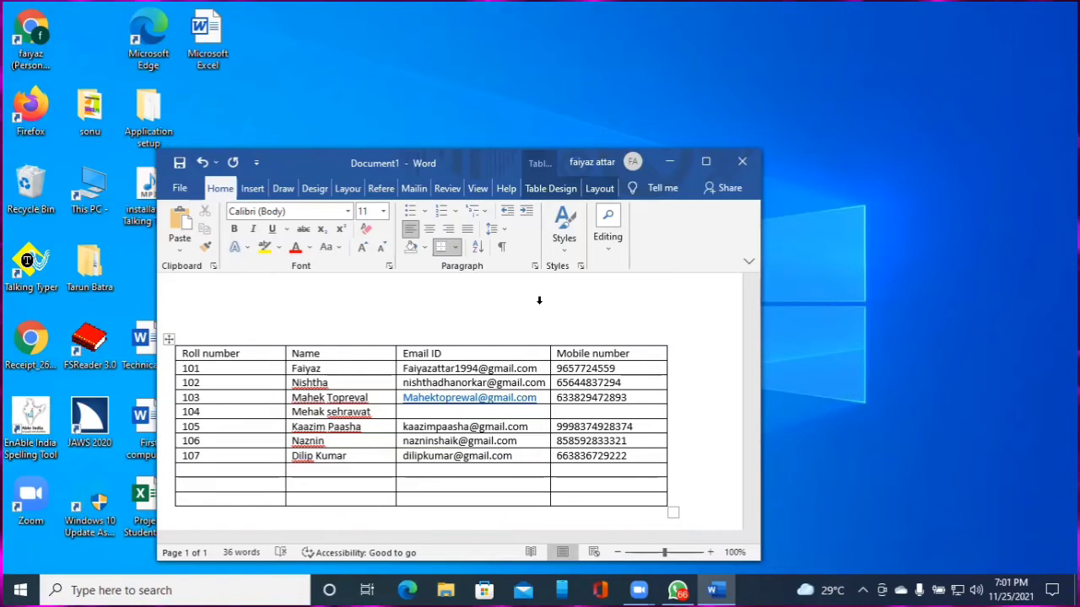
key("Up")
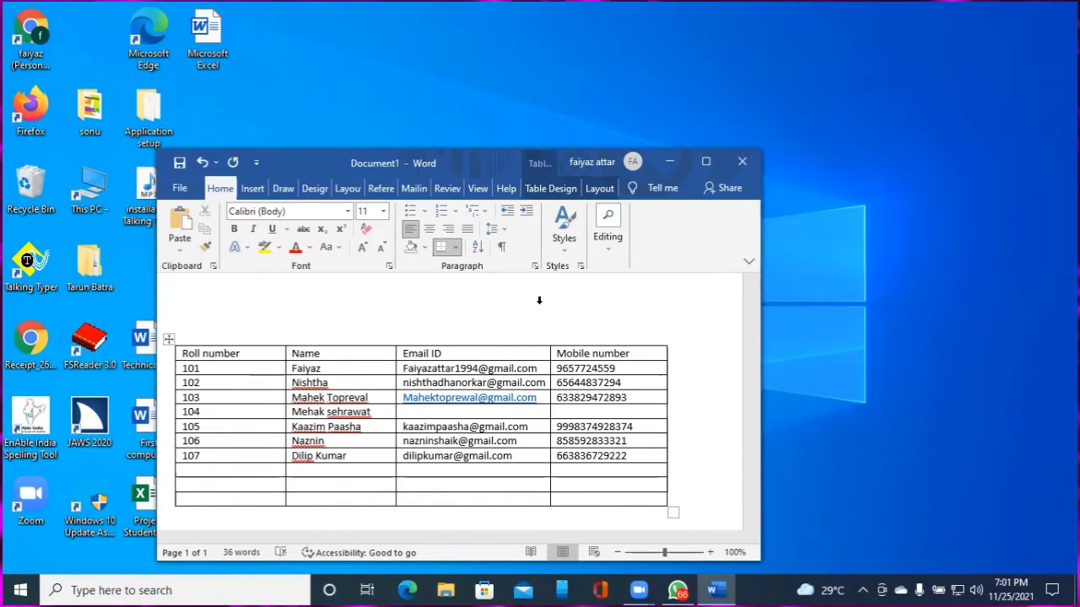
key("ctrl+alt+Right")
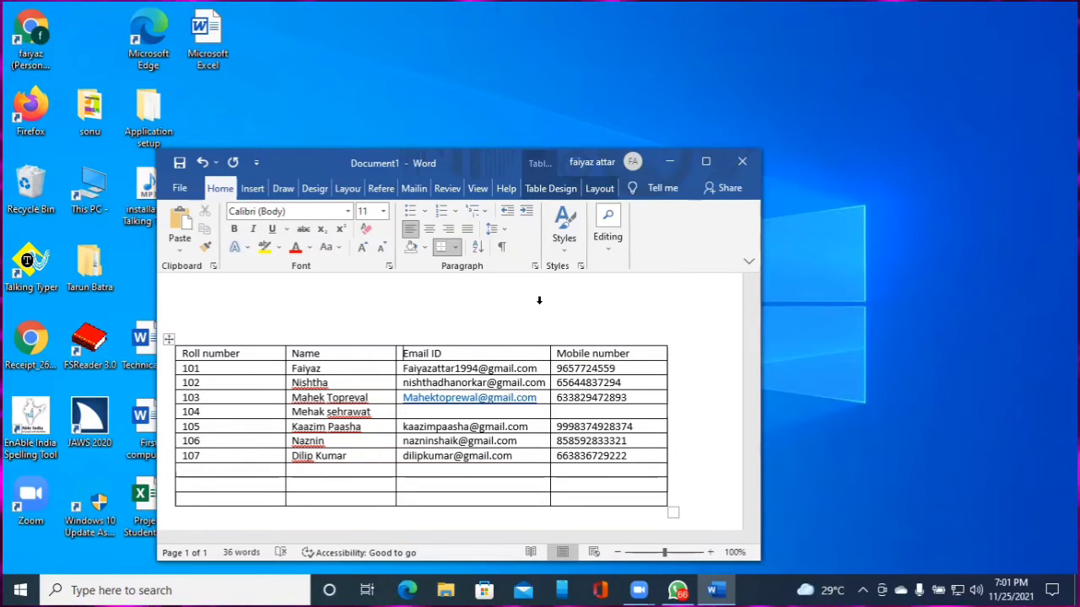
key("ctrl+alt+Right")
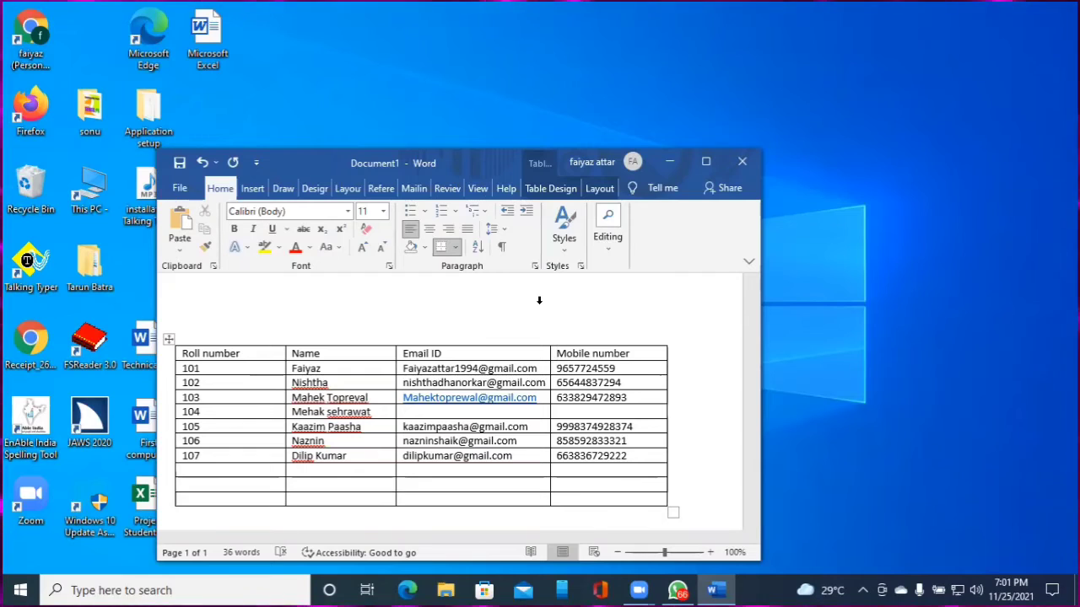
key("ctrl+alt+Left")
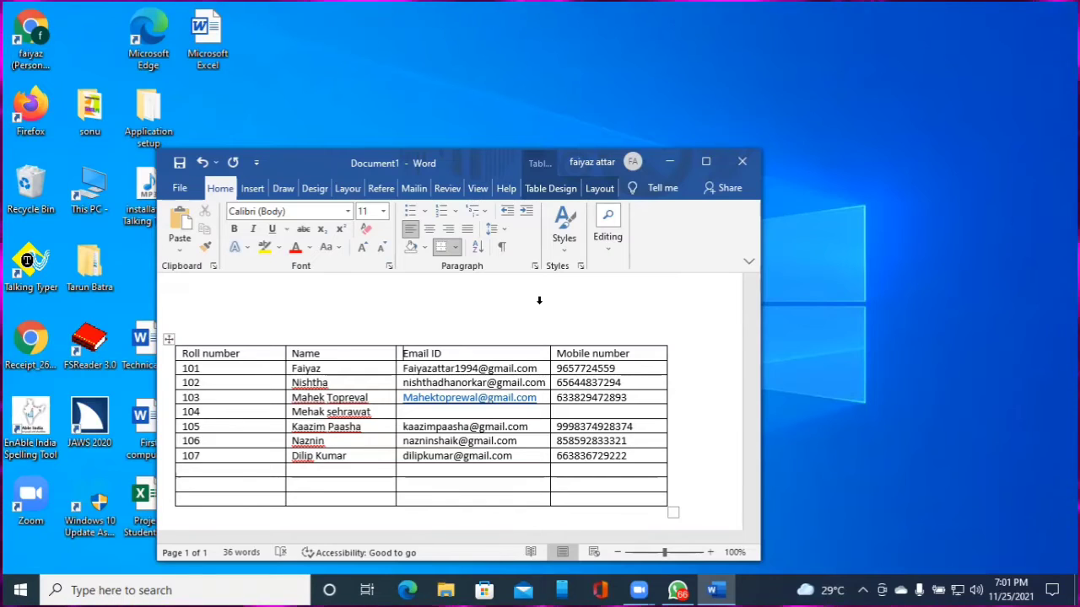
key("Right")
key("Right")
key("Right")
key("Right")
key("Right")
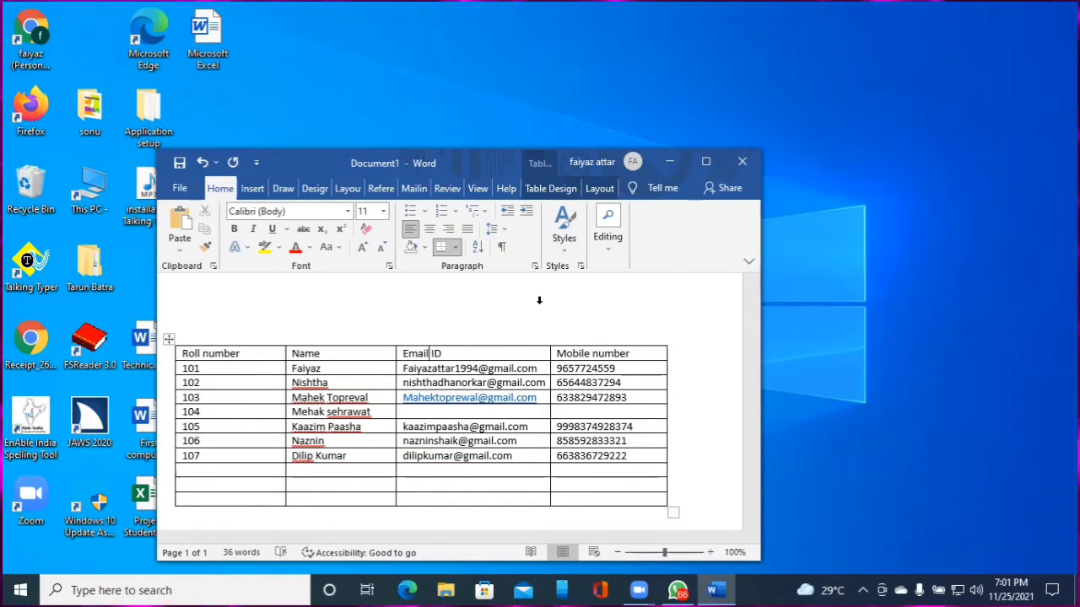
key("Right")
key("Right")
key("Right")
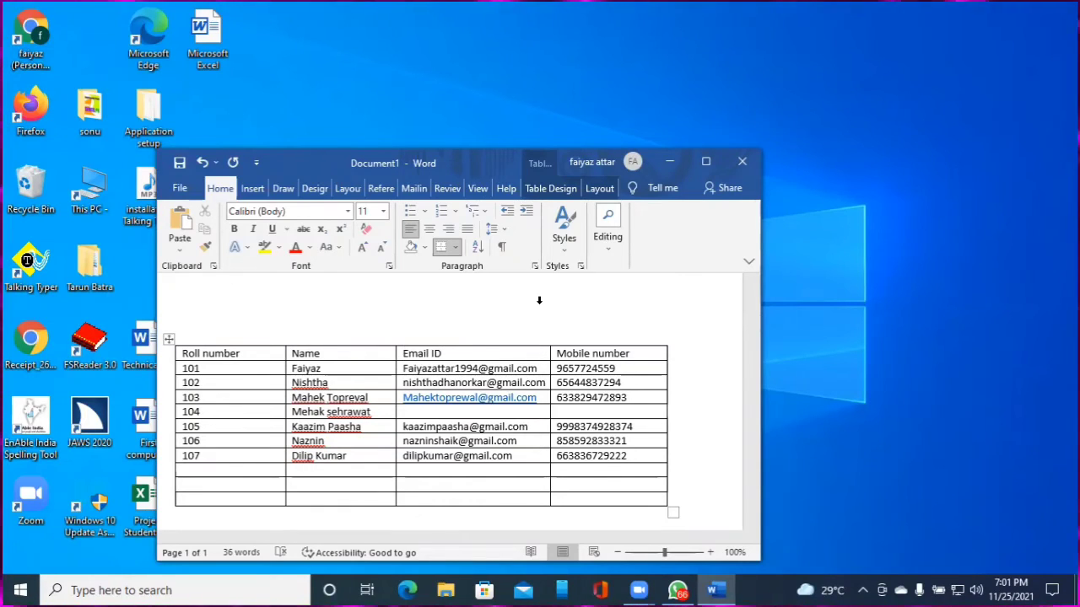
key("ctrl+alt+Left")
key("ctrl+alt+Left")
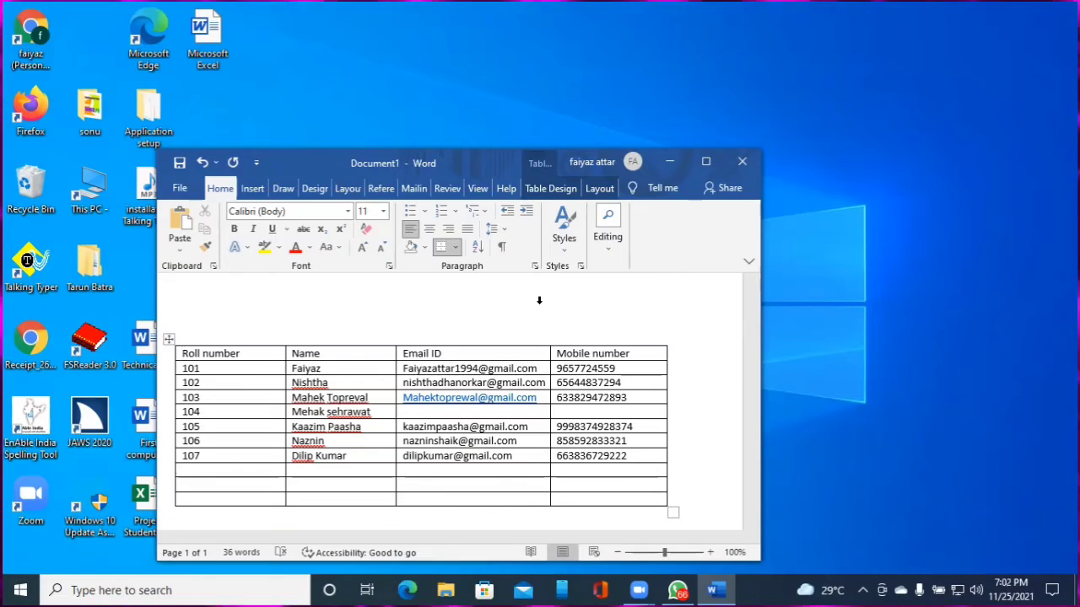
key("ctrl+alt+Left")
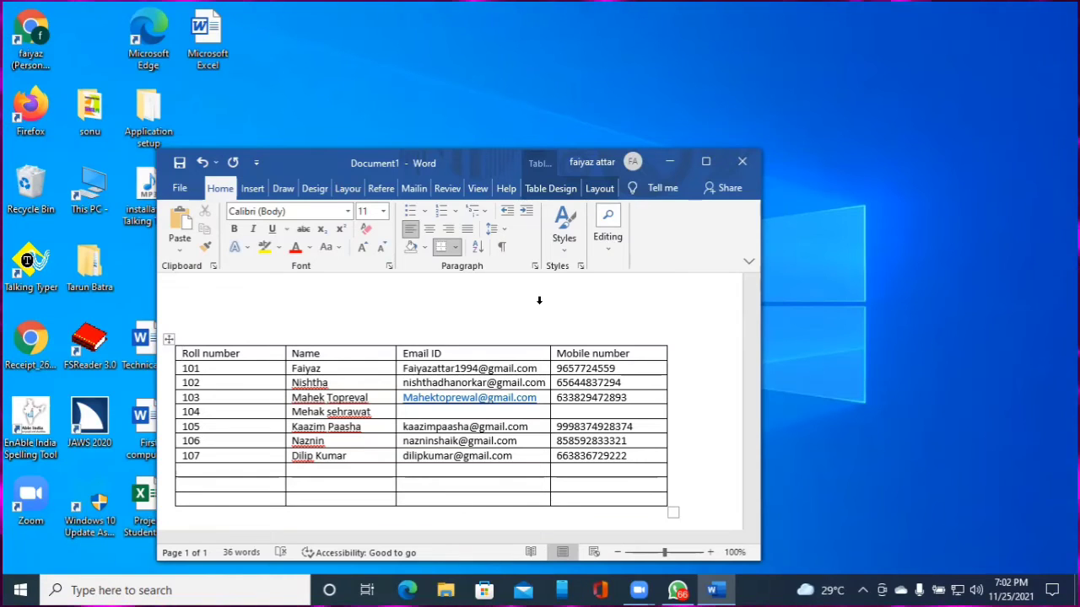
key("ctrl+alt+Left")
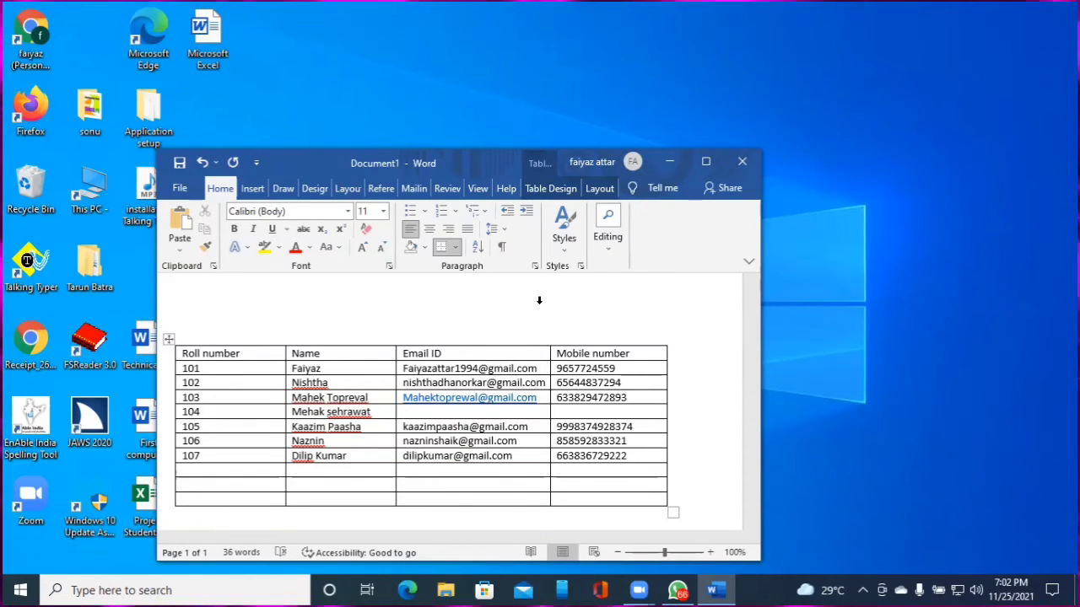
key("ctrl+alt+Right")
key("ctrl+alt+Right")
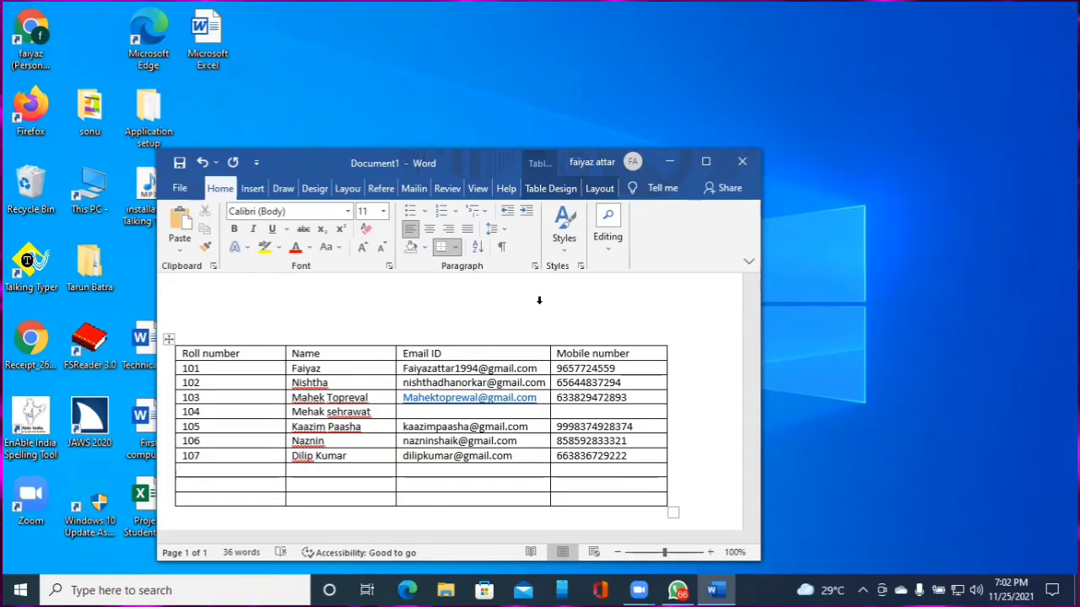
key("ctrl+alt+Left")
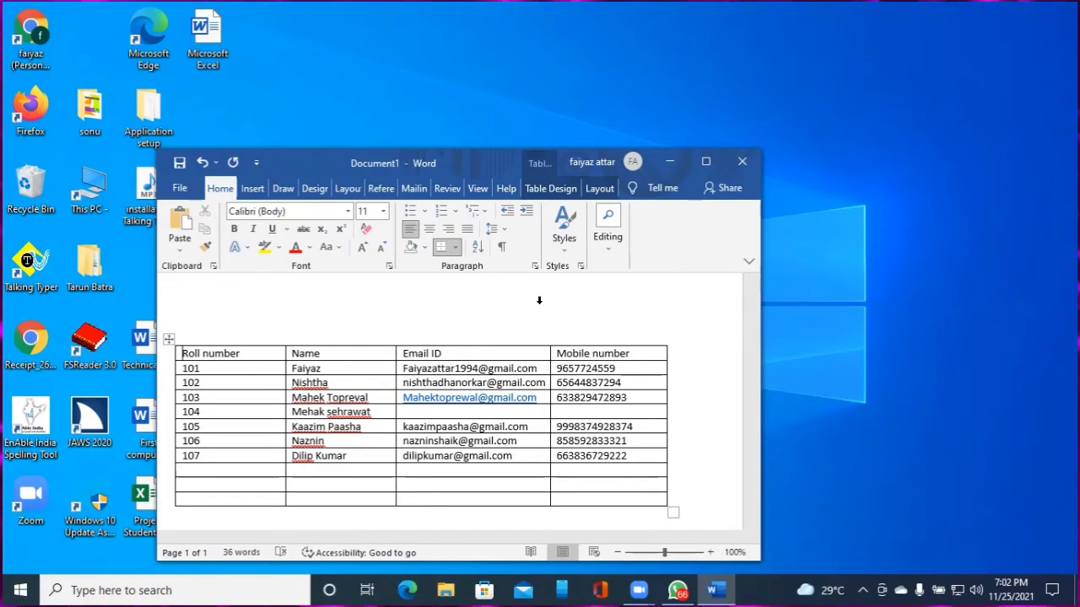
key("ctrl+alt+Left")
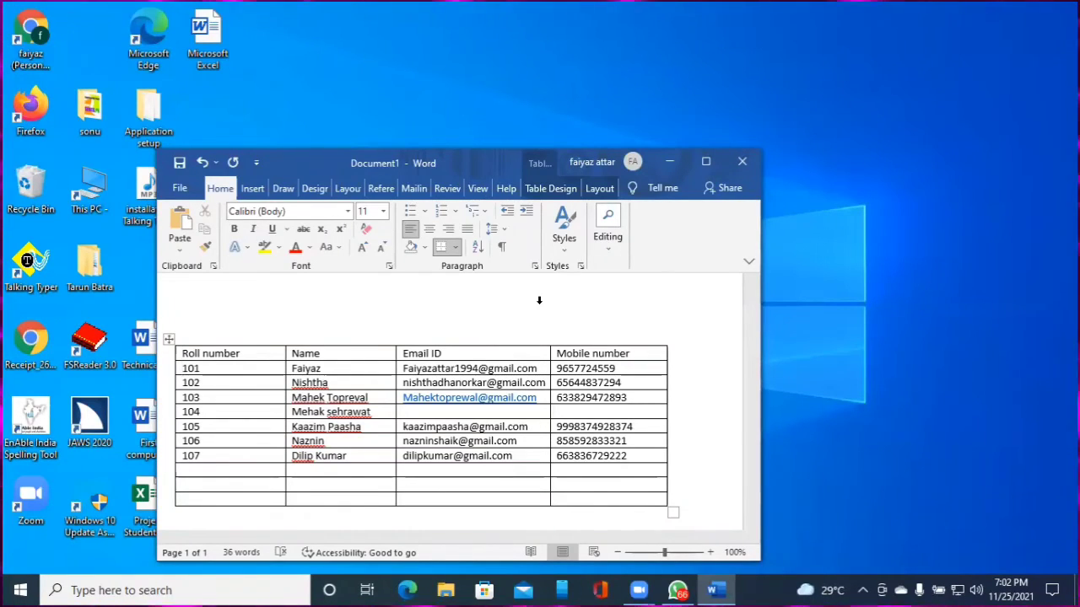
key("Down")
key("Down")
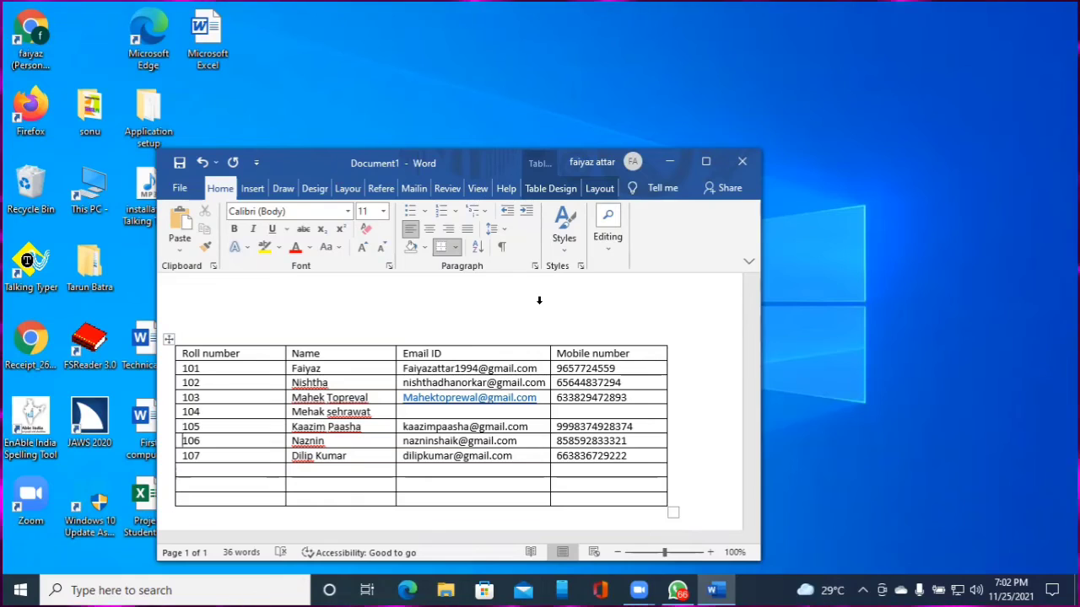
key("Down")
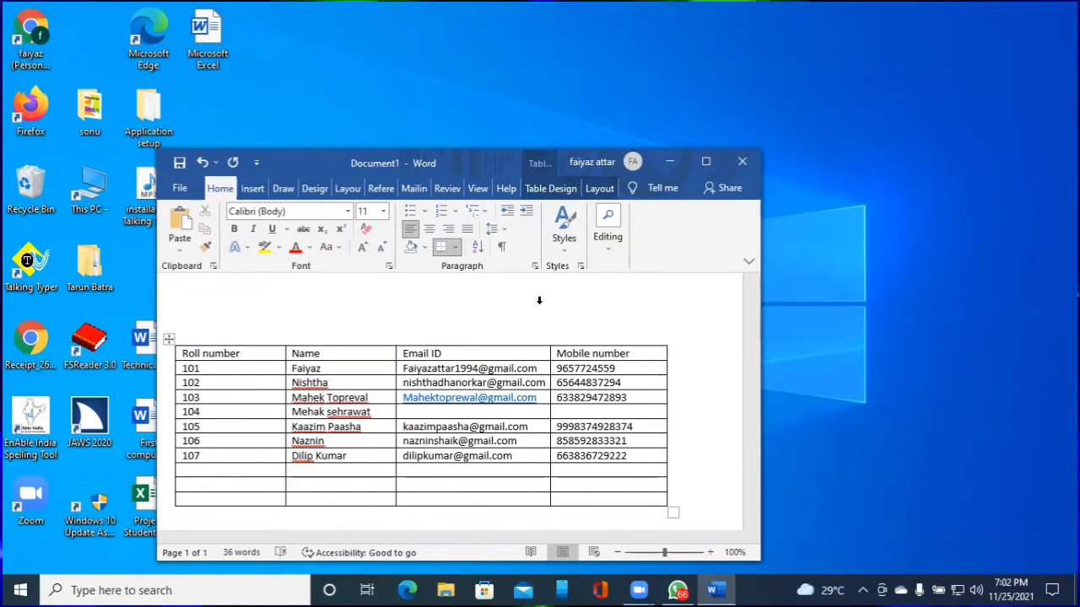
key("Up")
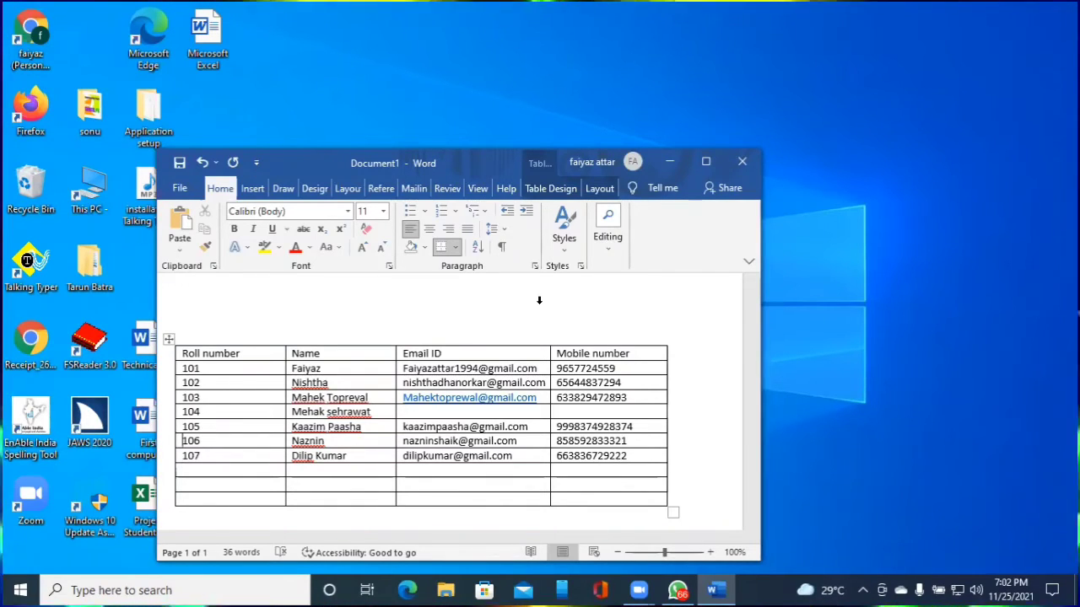
key("Down")
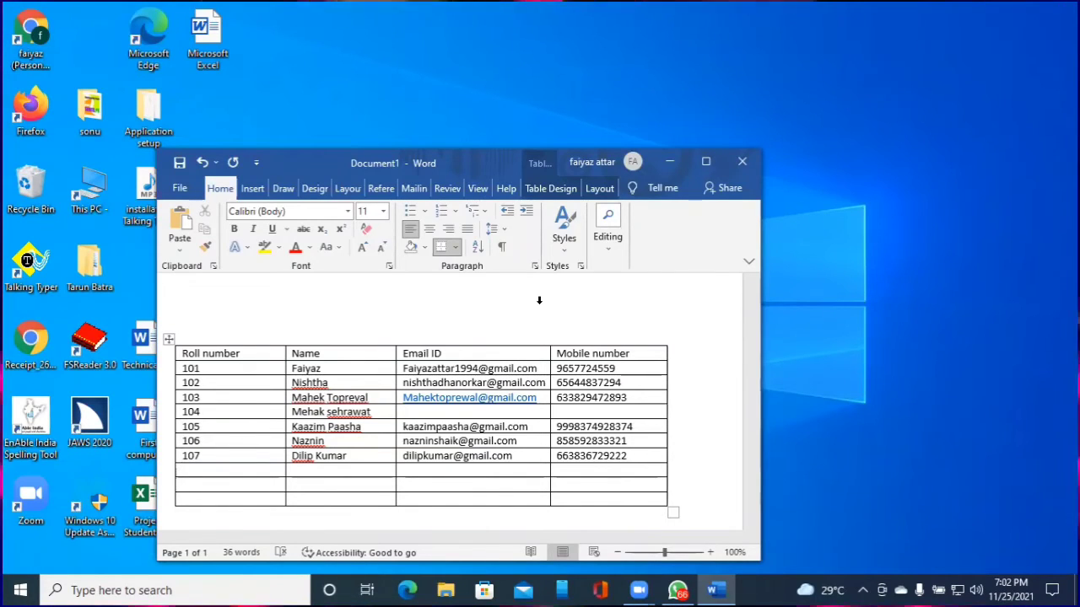
Select the 107 cell and extend the selection across all four columns of row 107
key("shift+End")
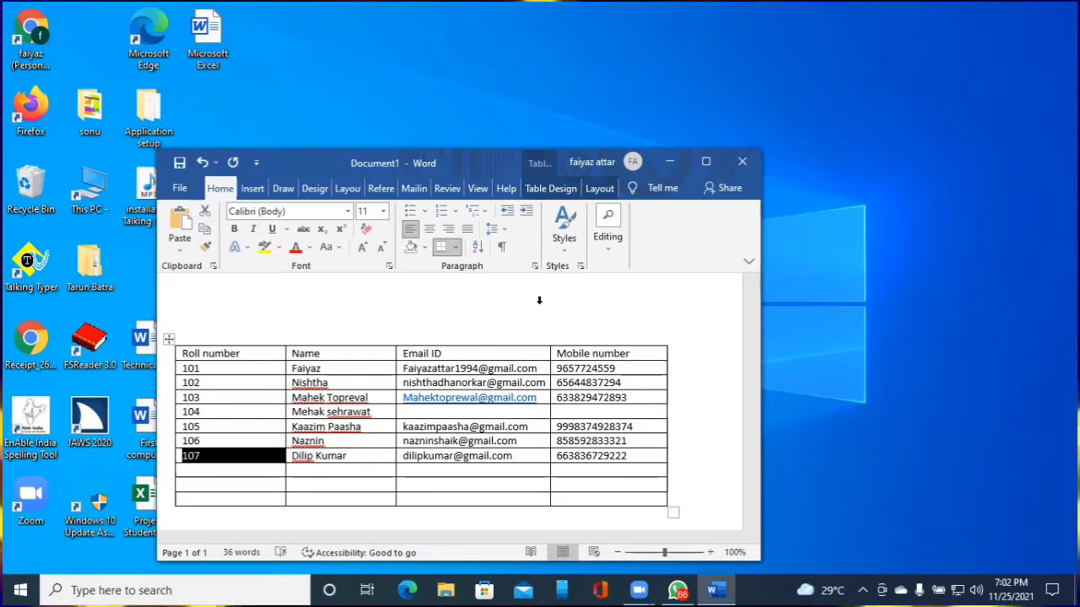
key("shift+End")
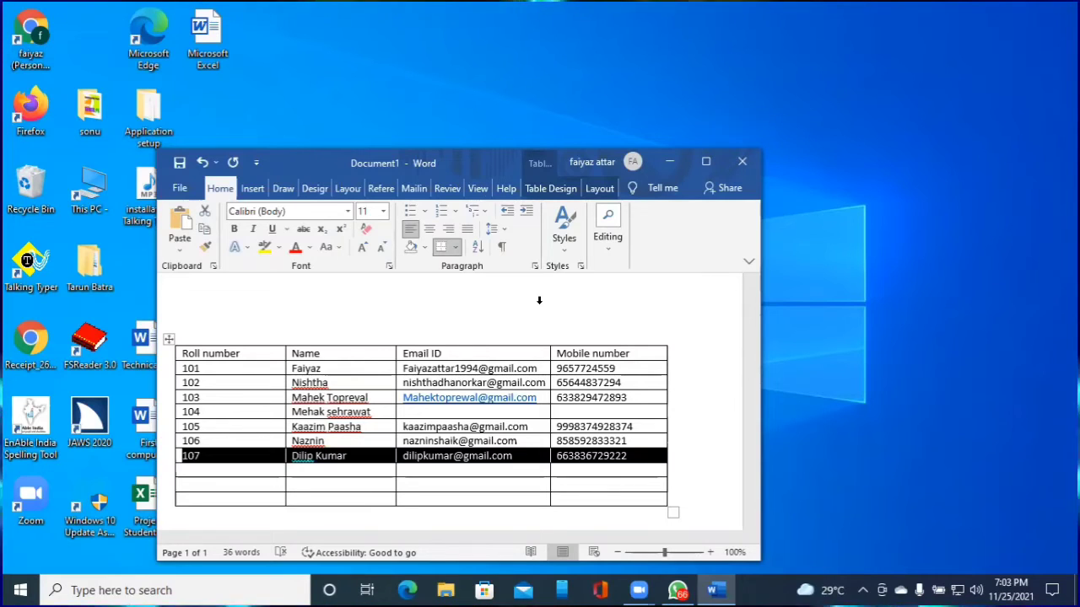
key("shift+Home")
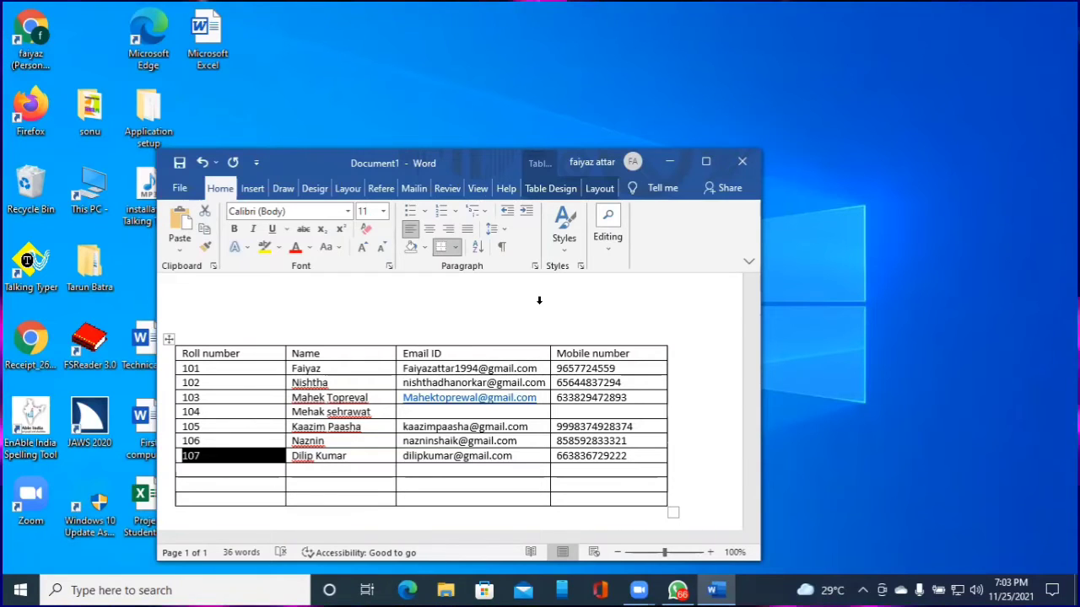
key("shift+End")
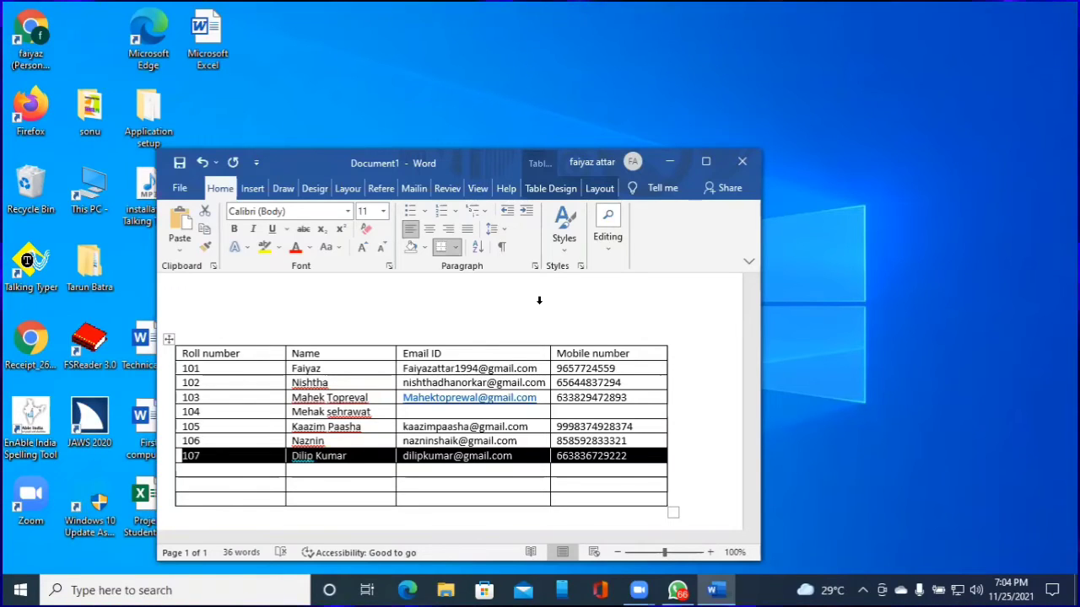
Copy row 107 and paste into the Roll number header cell, then undo the pasted Zoom invitation
key("ctrl+c")
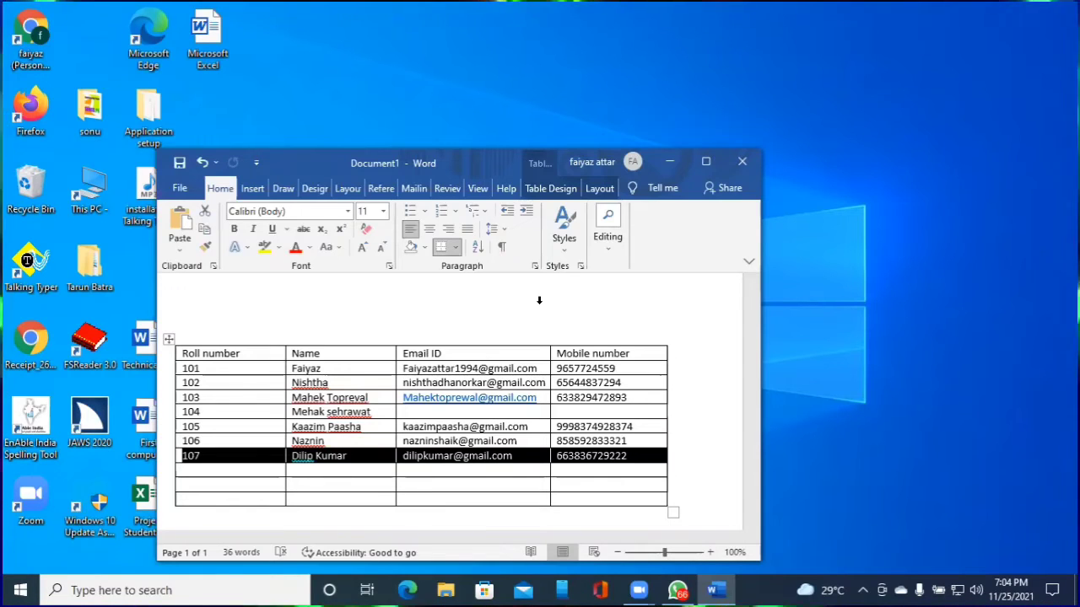
key("ctrl+Home")
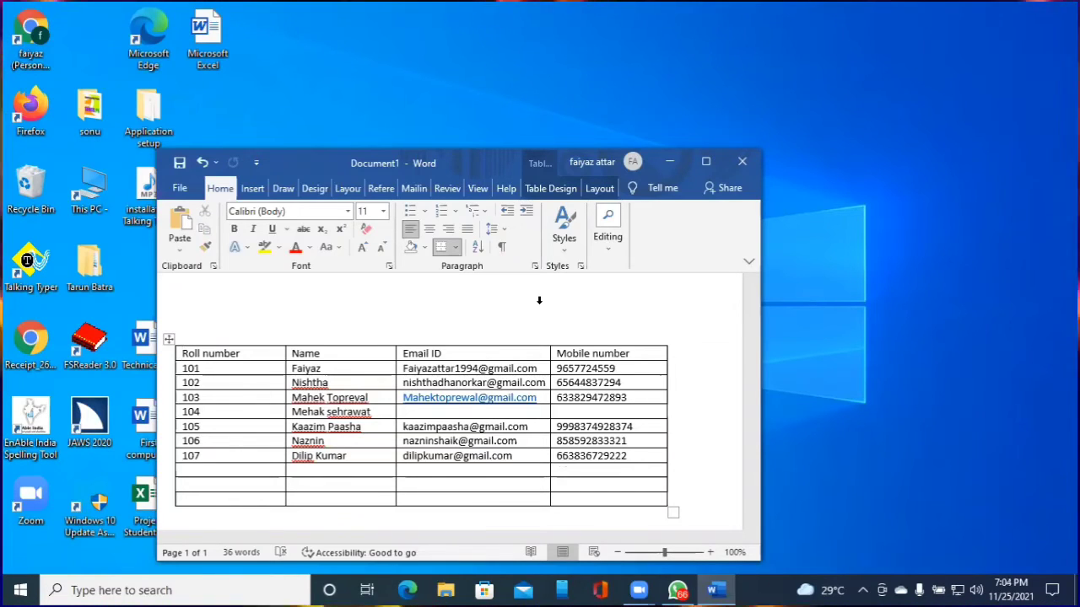
key("shift+F10")
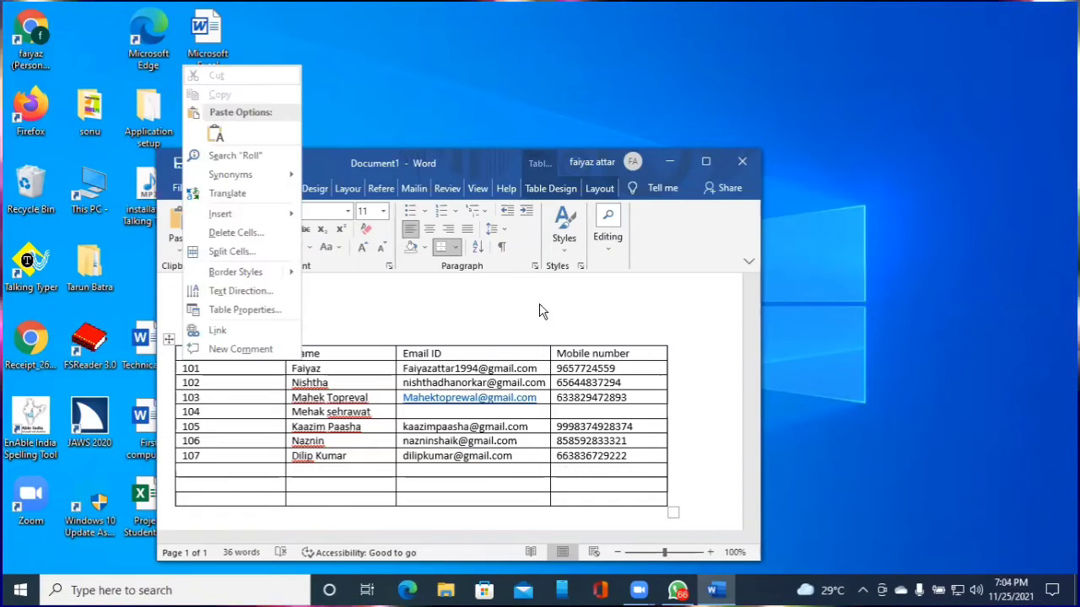
key("Down")
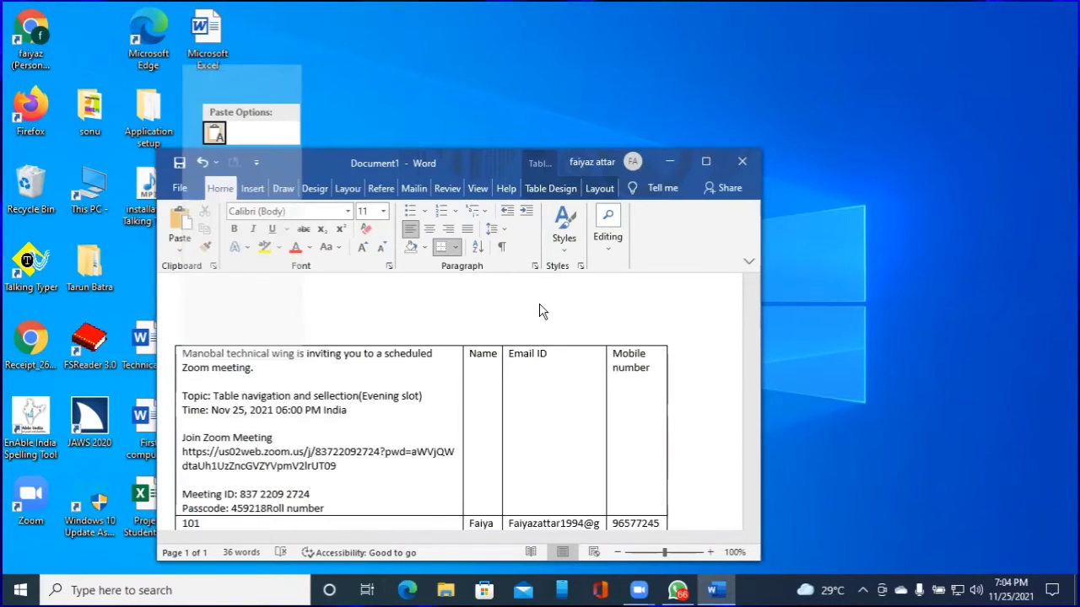
key("Down")
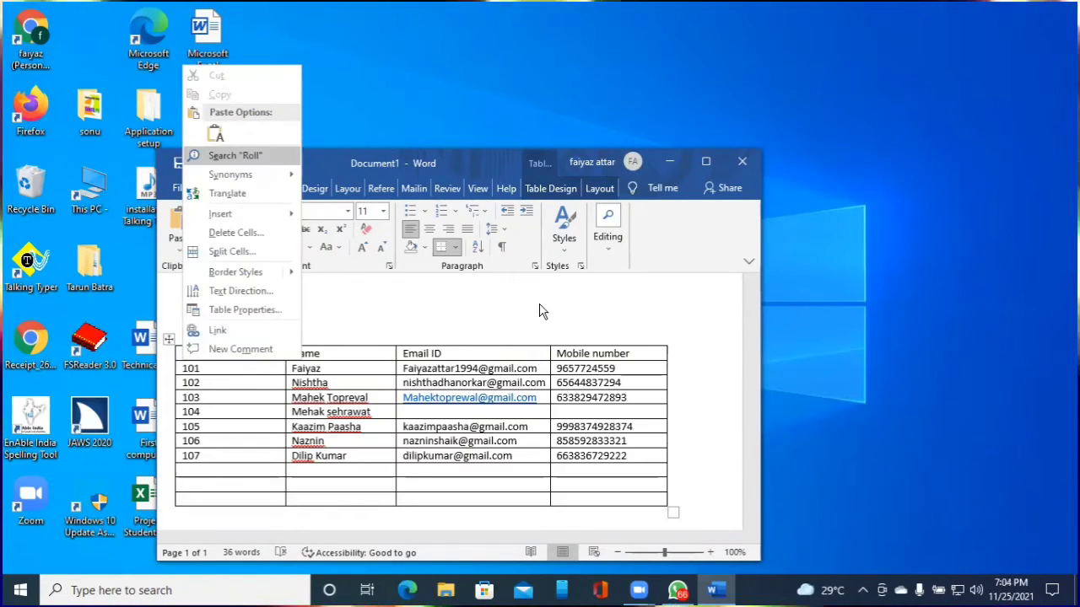
key("Up")
key("Return")
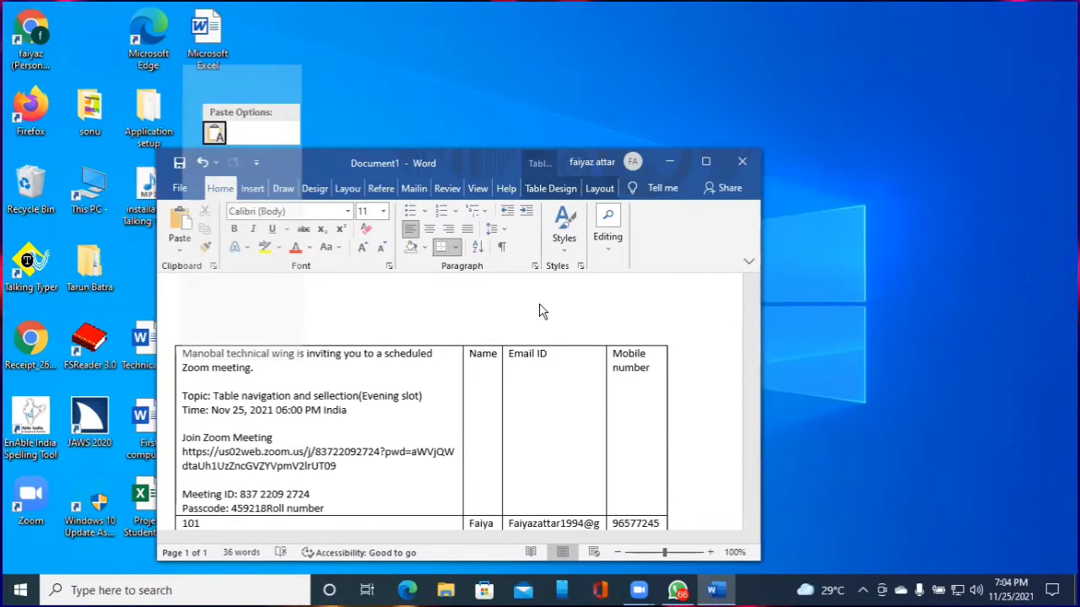
key("ctrl+z")
Paste again from the cell's context menu and undo the Zoom invitation once more
key("shift+F10")
key("Down")
key("Down")
key("Down")
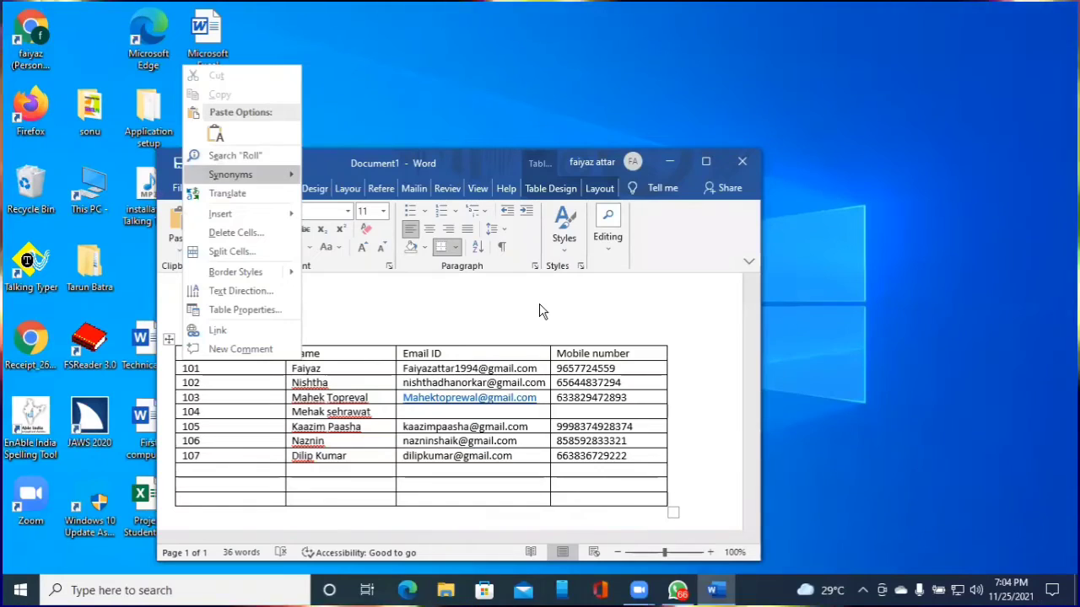
key("Down")
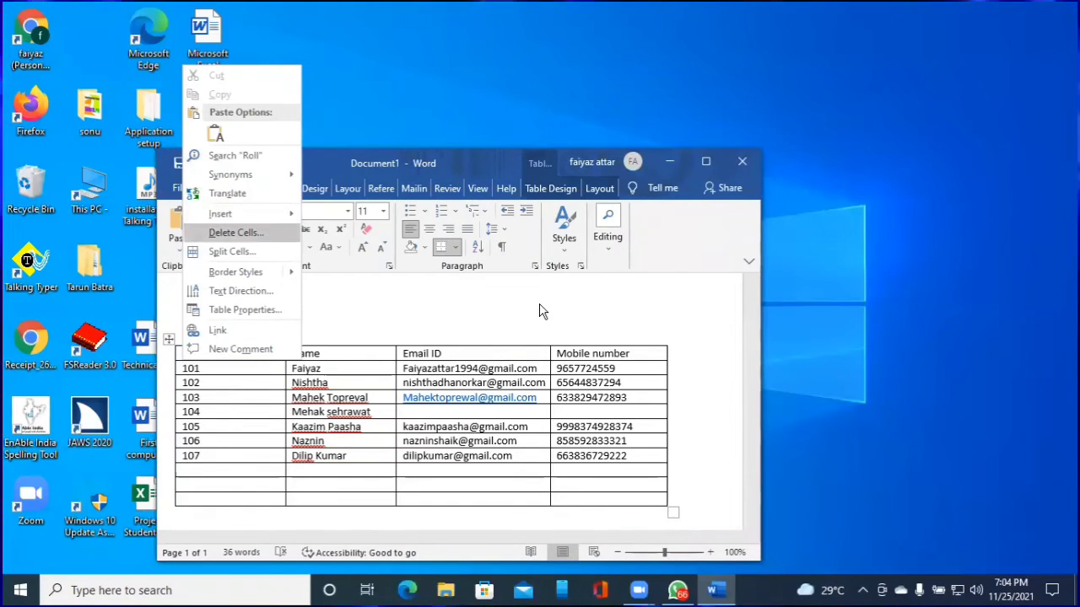
key("Down")
key("Down")
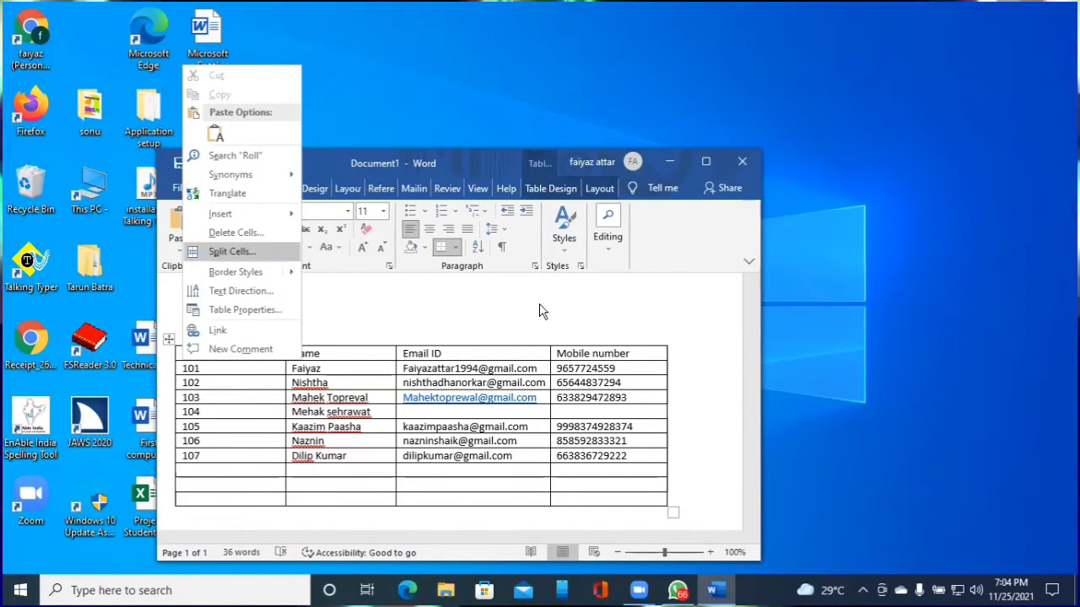
key("Down")
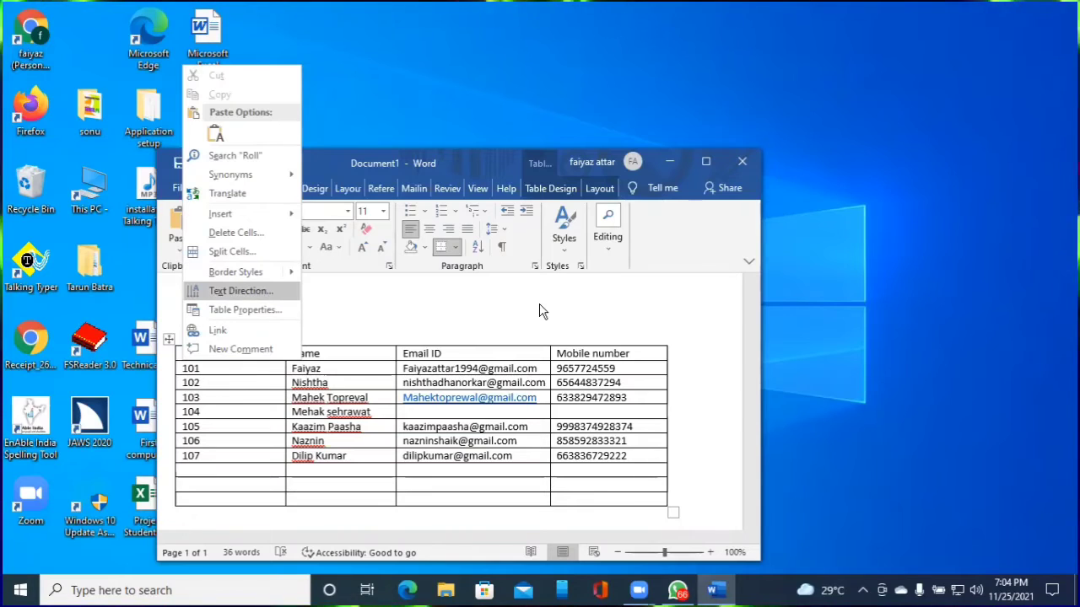
key("Down")
key("Down")
key("Down")
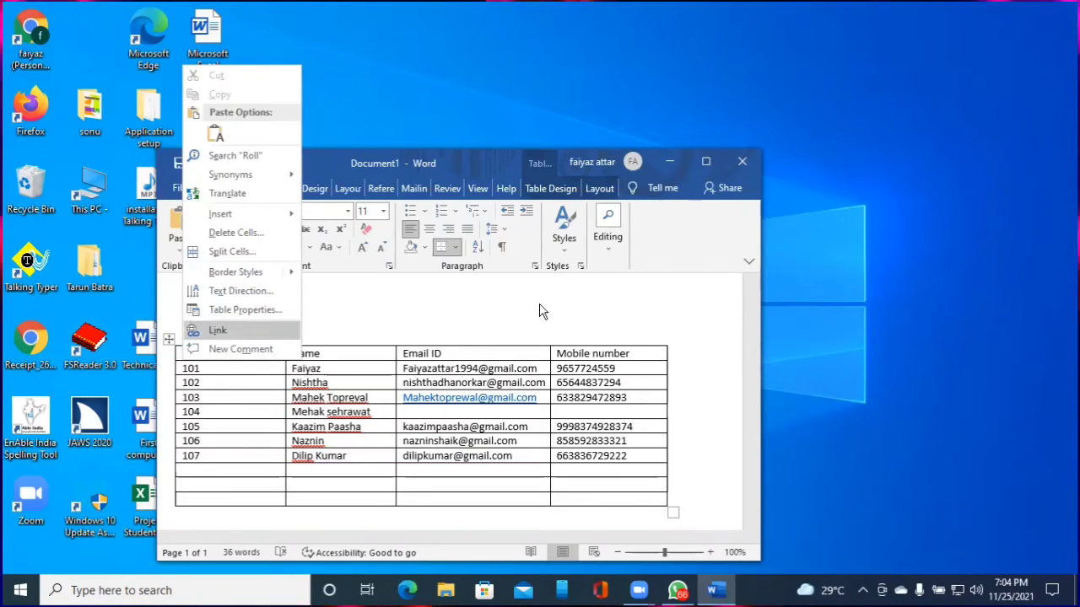
key("Down")
key("Down")
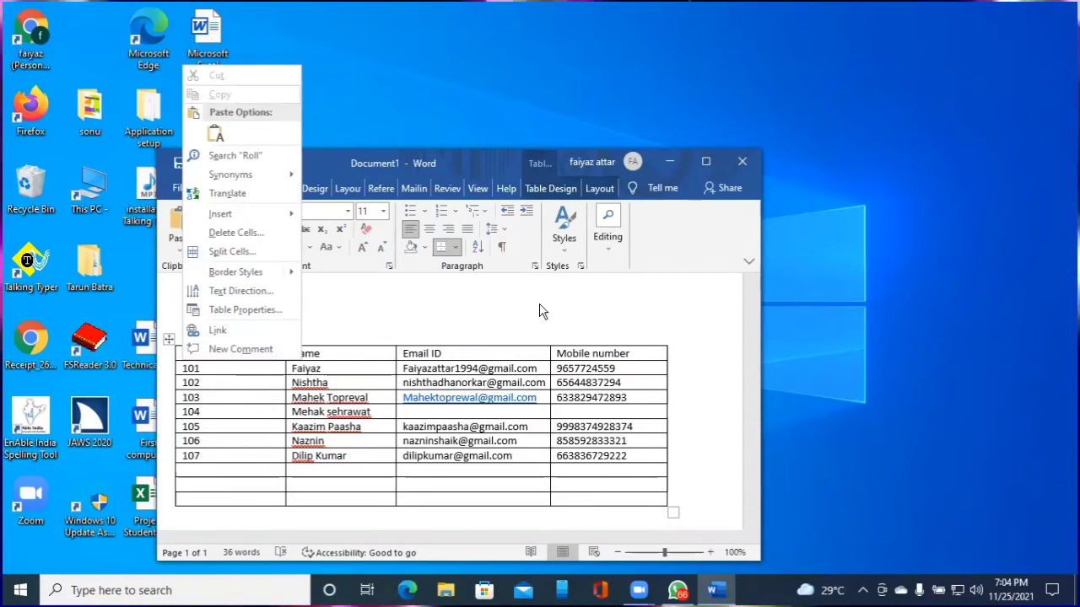
key("Return")
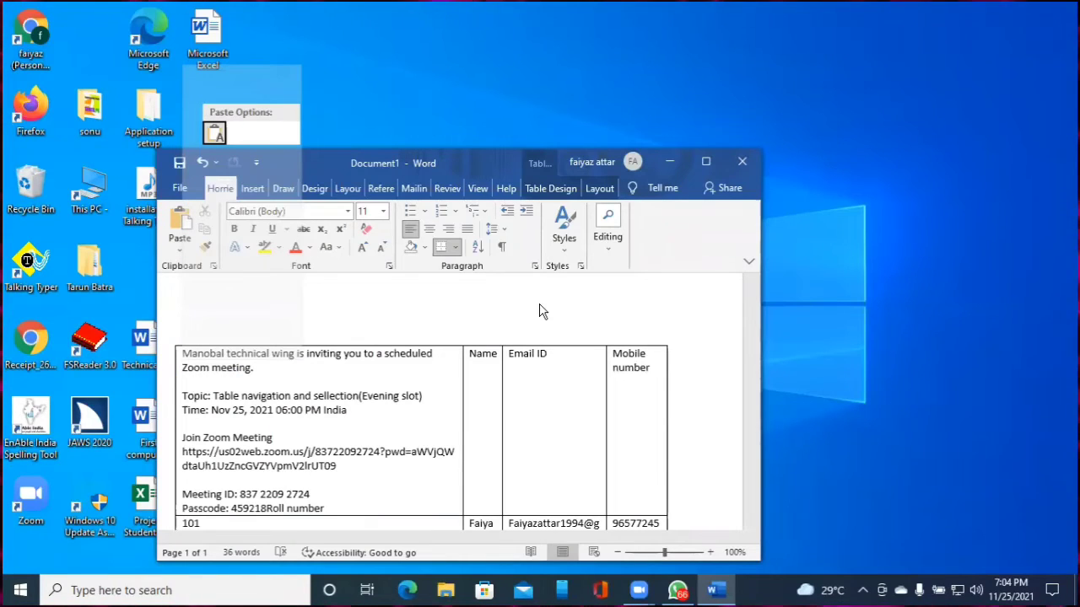
key("ctrl+z")
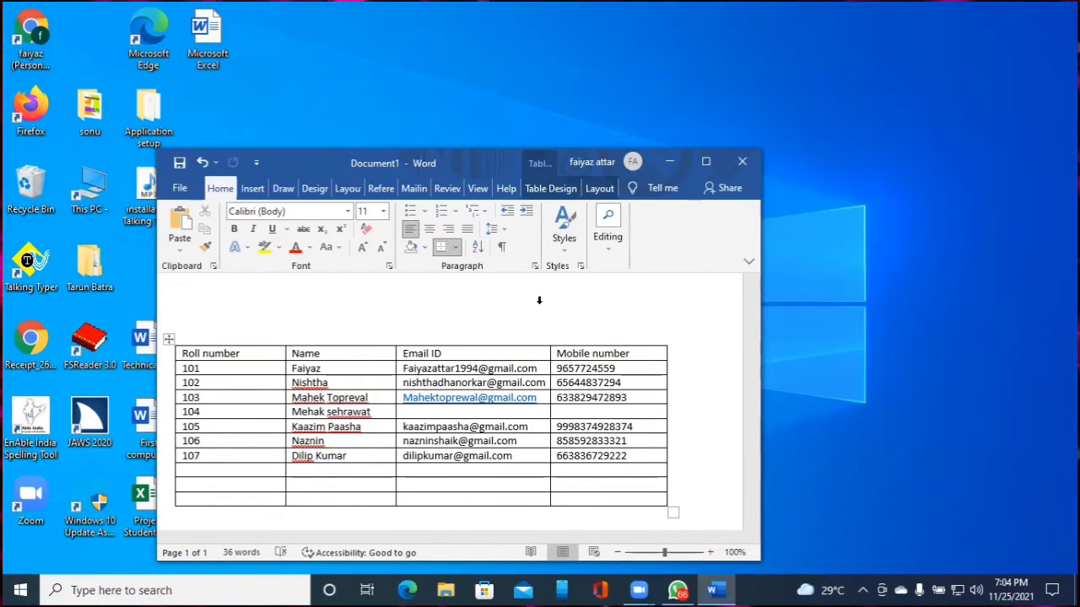
key("shift+End")
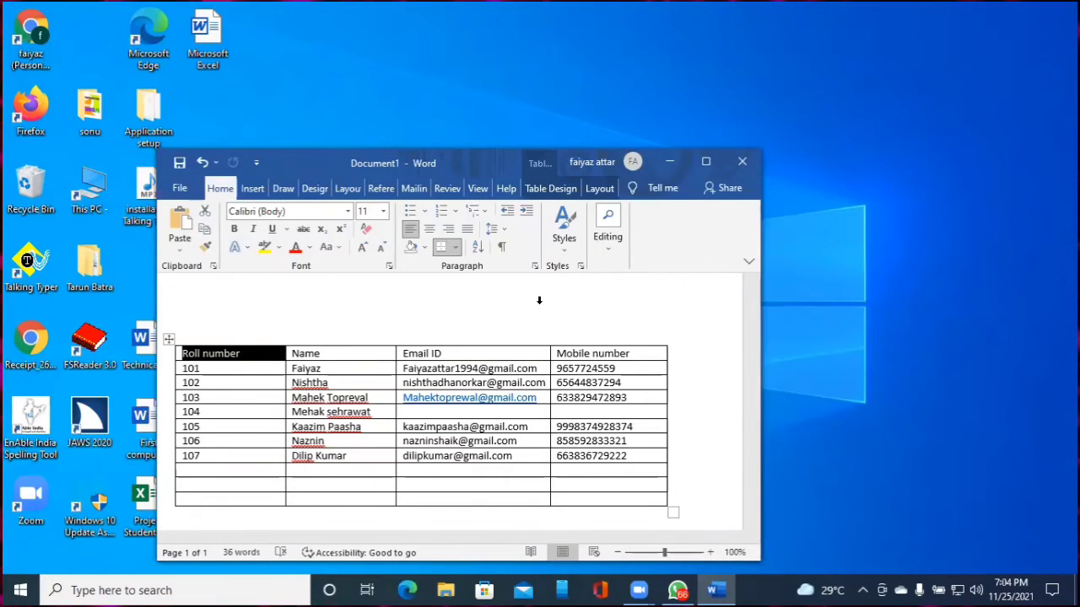
key("shift+Right")
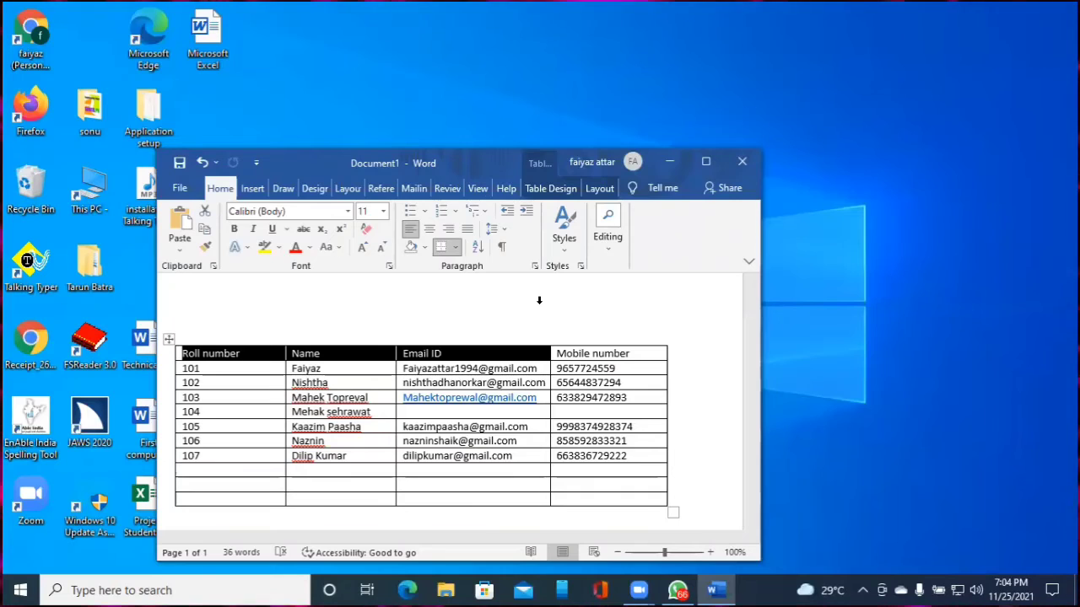
key("shift+Down")
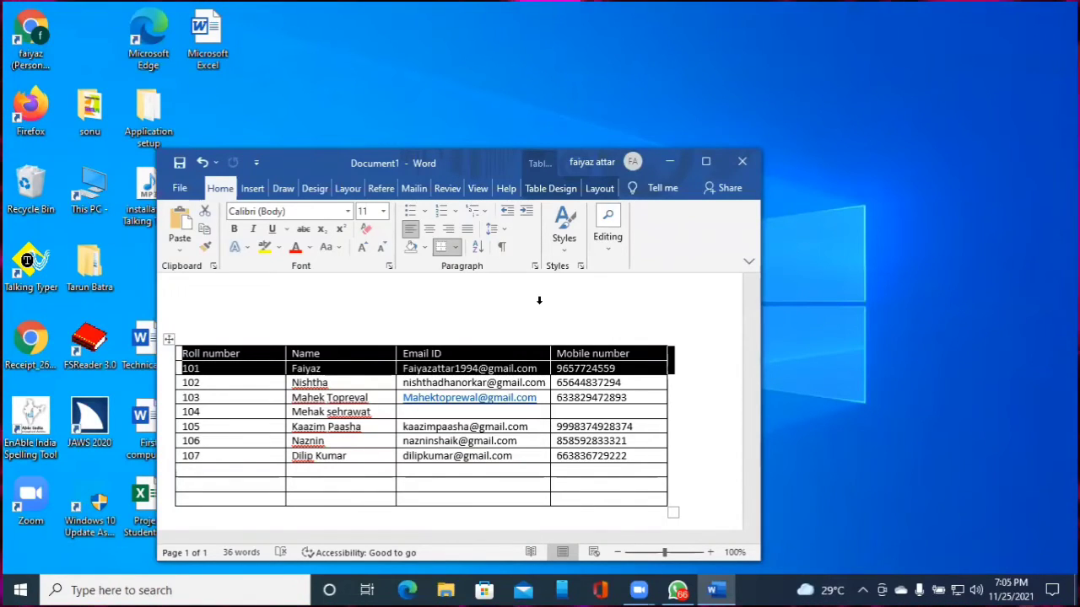
key("shift+Down")
key("shift+Right")
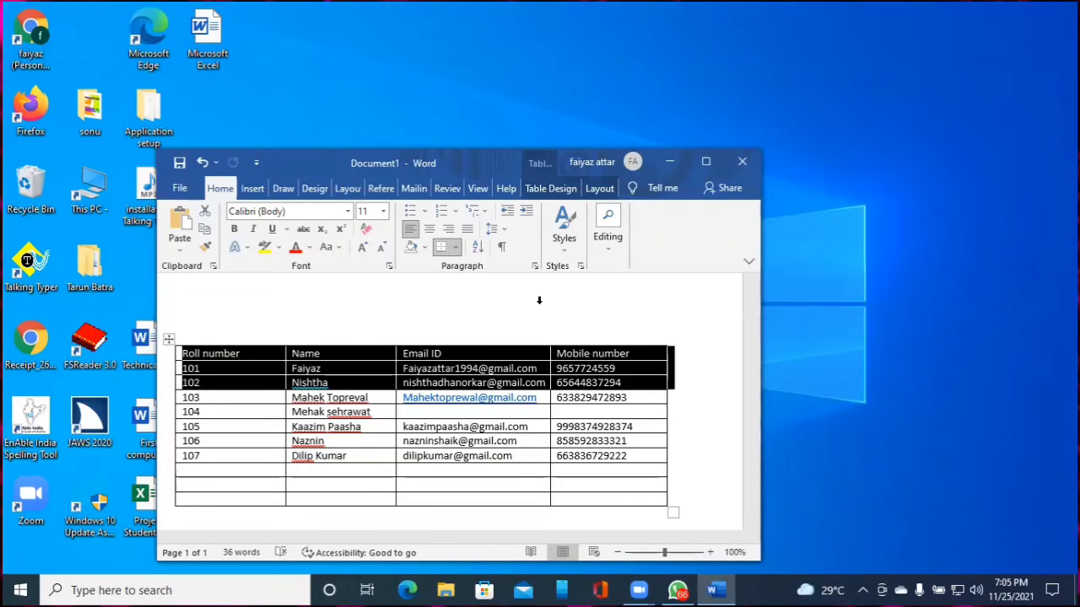
key("shift+Left")
key("shift+Right")
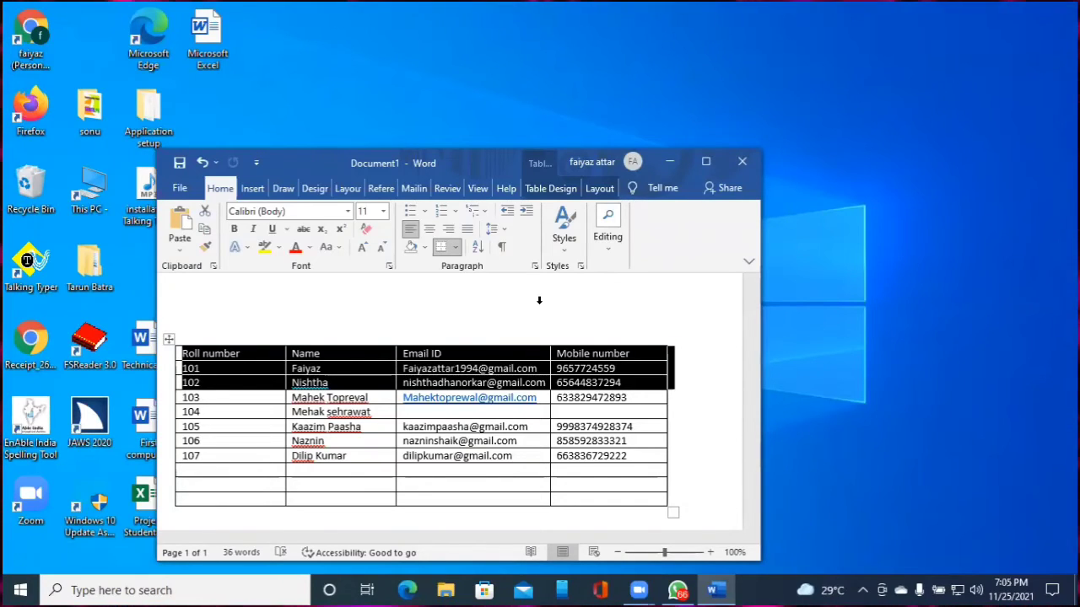
key("Left")
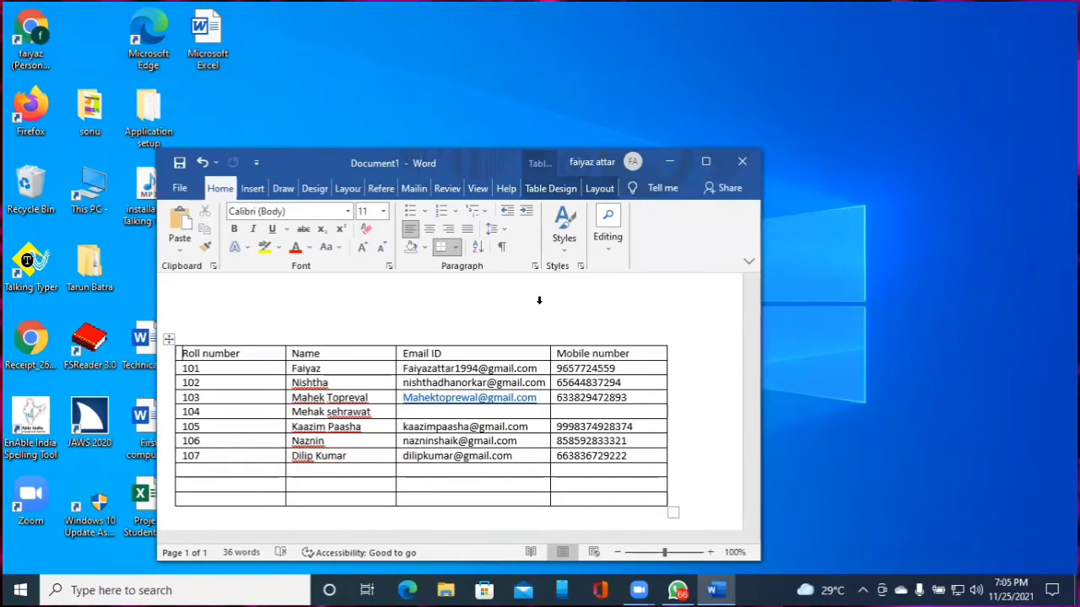
key("Down")
key("Down")
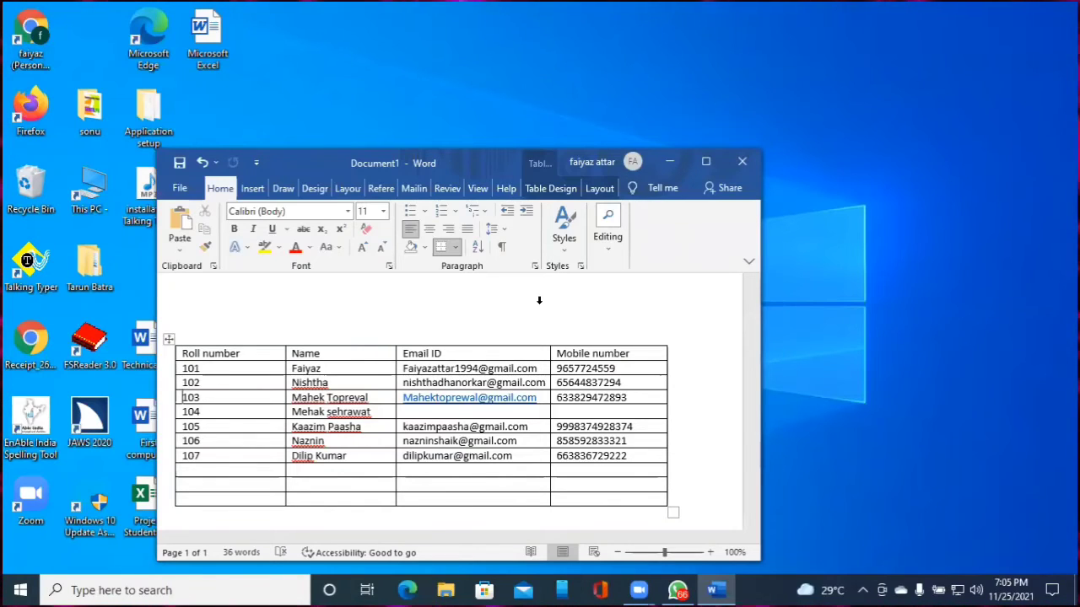
key("Down")
key("Down")
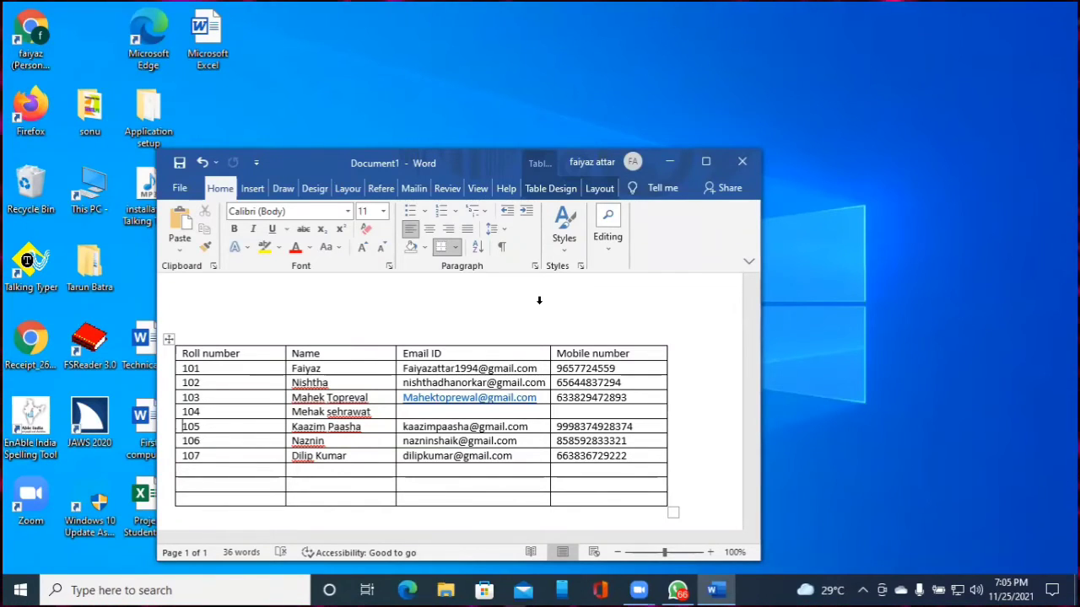
key("Down")
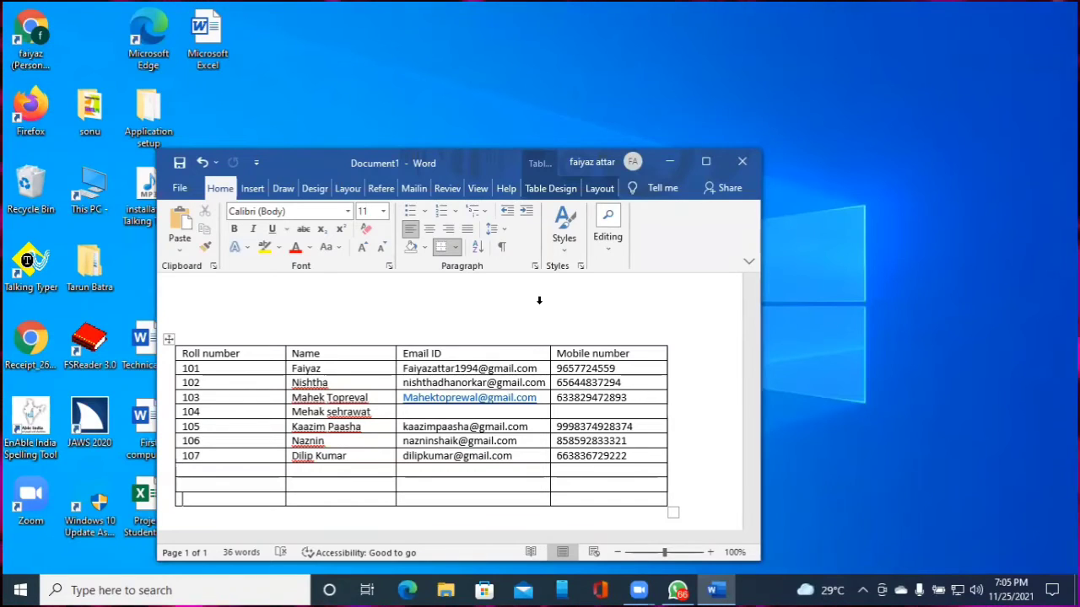
Move from below the table back into its empty rows, at the Name cell
key("Down")
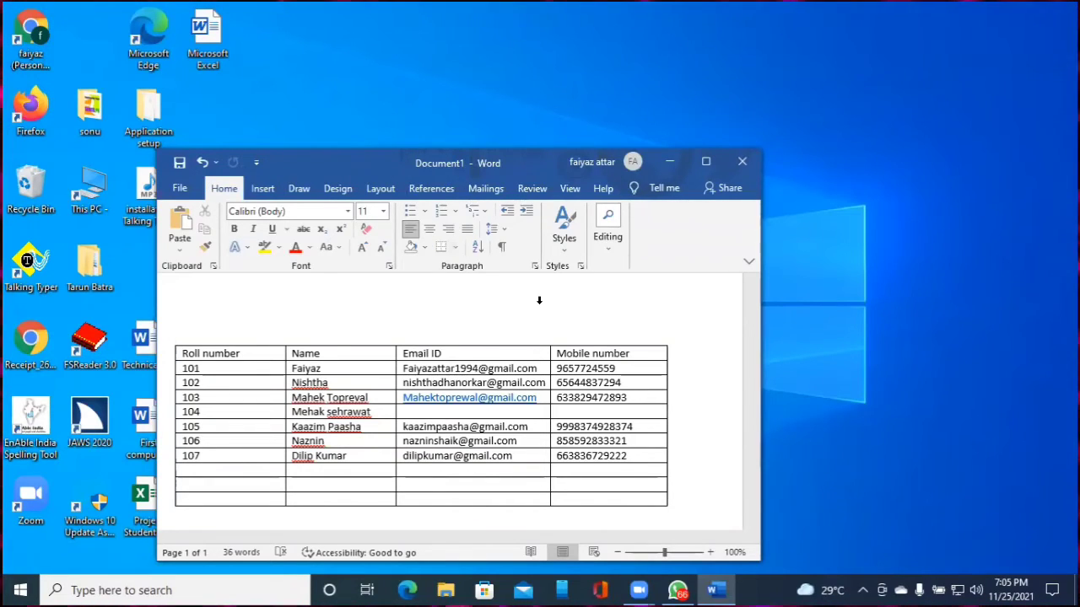
key("Up")
key("Up")
key("Up")
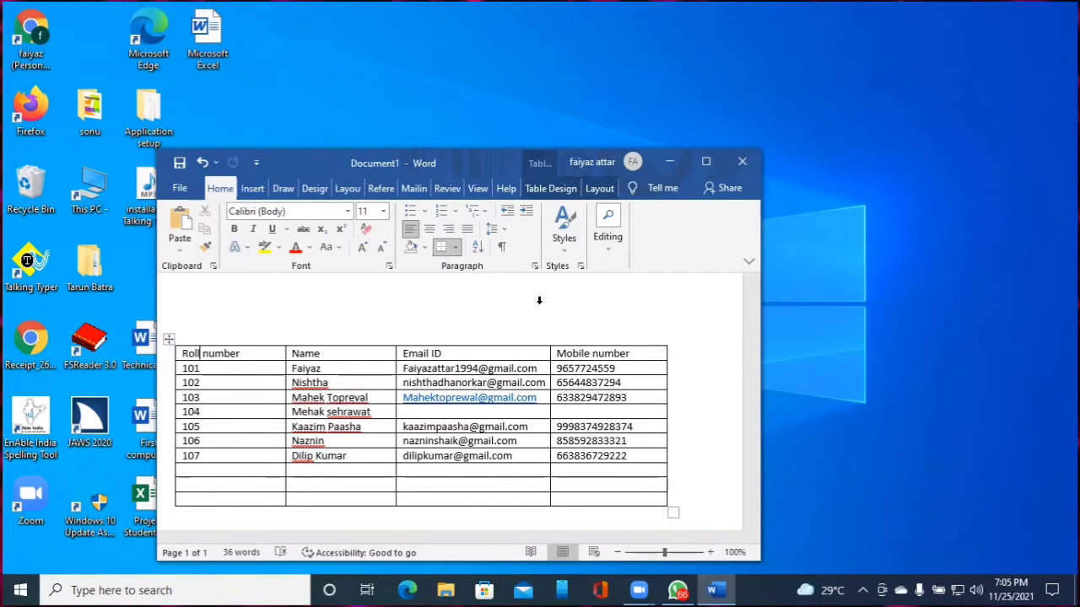
key("Right")
key("Right")
key("Right")
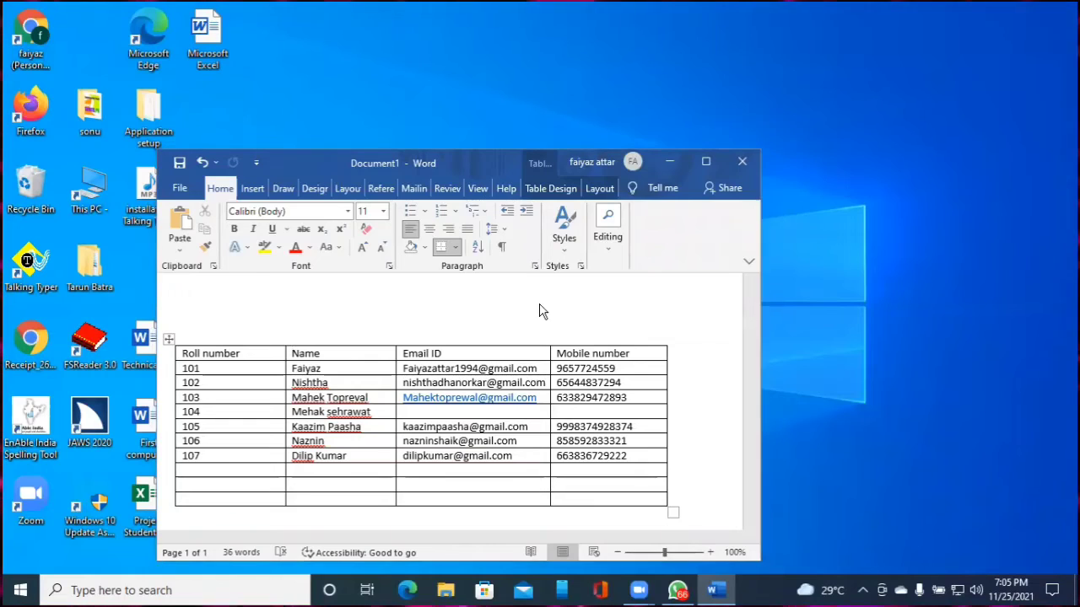
Bring up the window switcher with Alt+Tab and cycle to Meeting Controls
key("alt+Tab")
key("Tab")
key("Tab")
key("Tab")
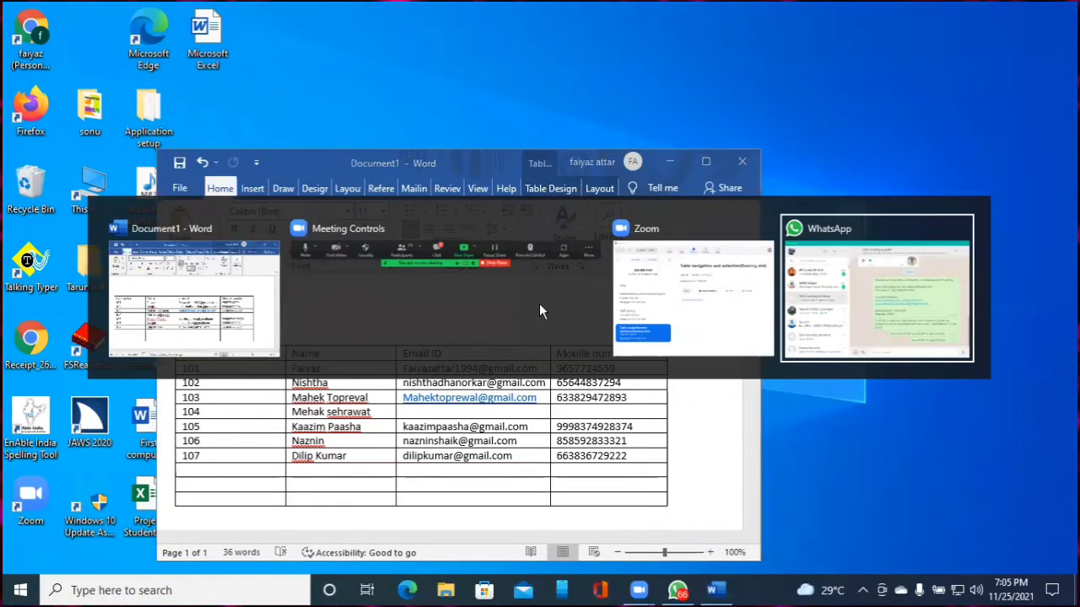
key("Tab")
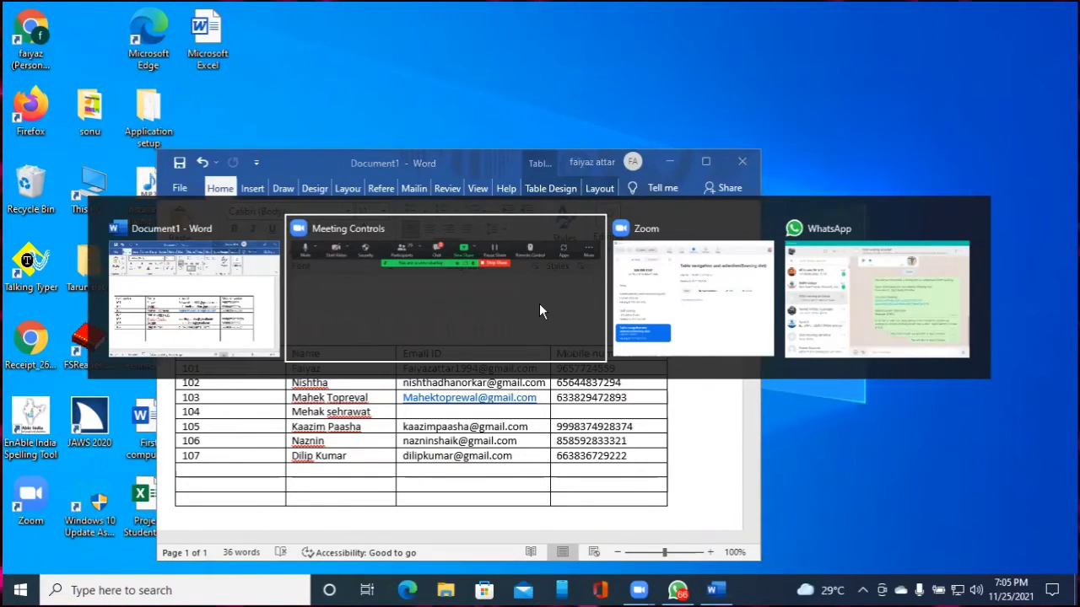